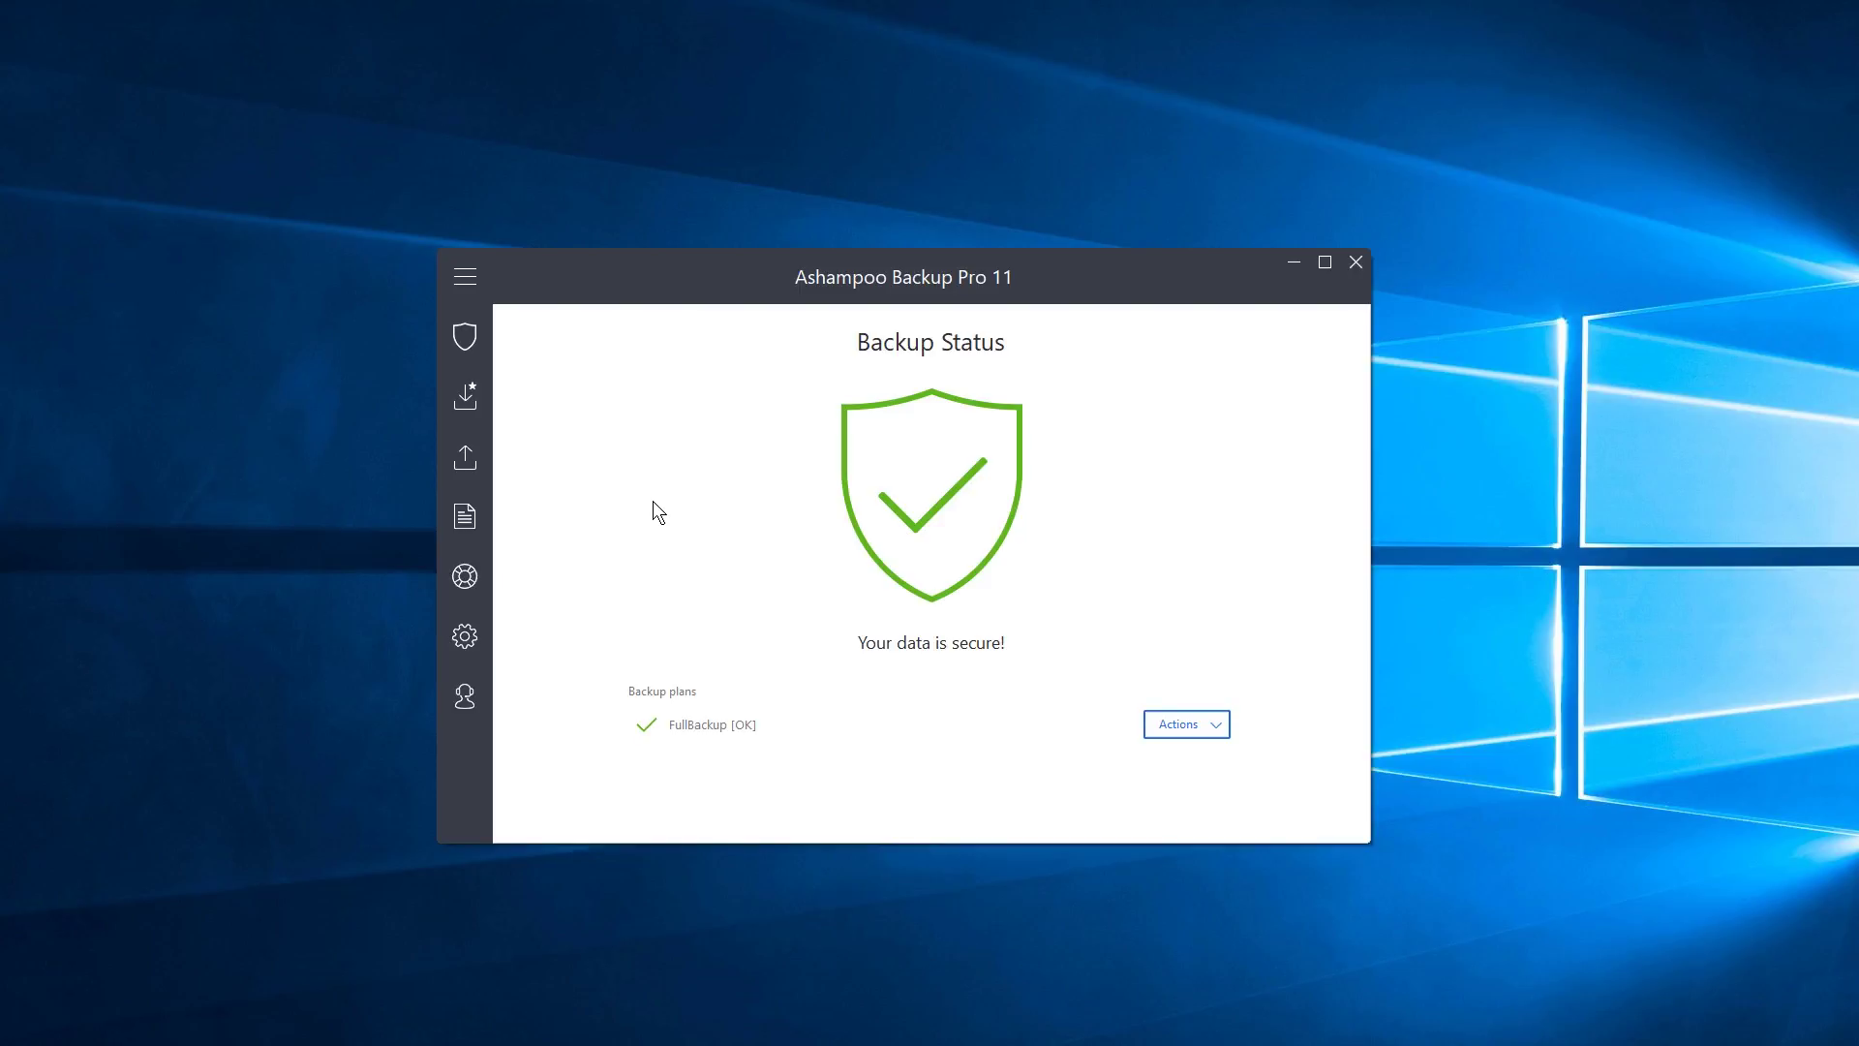
Start a new backup plan stored on the local drive Z: (Backup), keeping the Ashampoo Backups folder.
{"action": "mouse_move", "coordinate": [479, 619]}
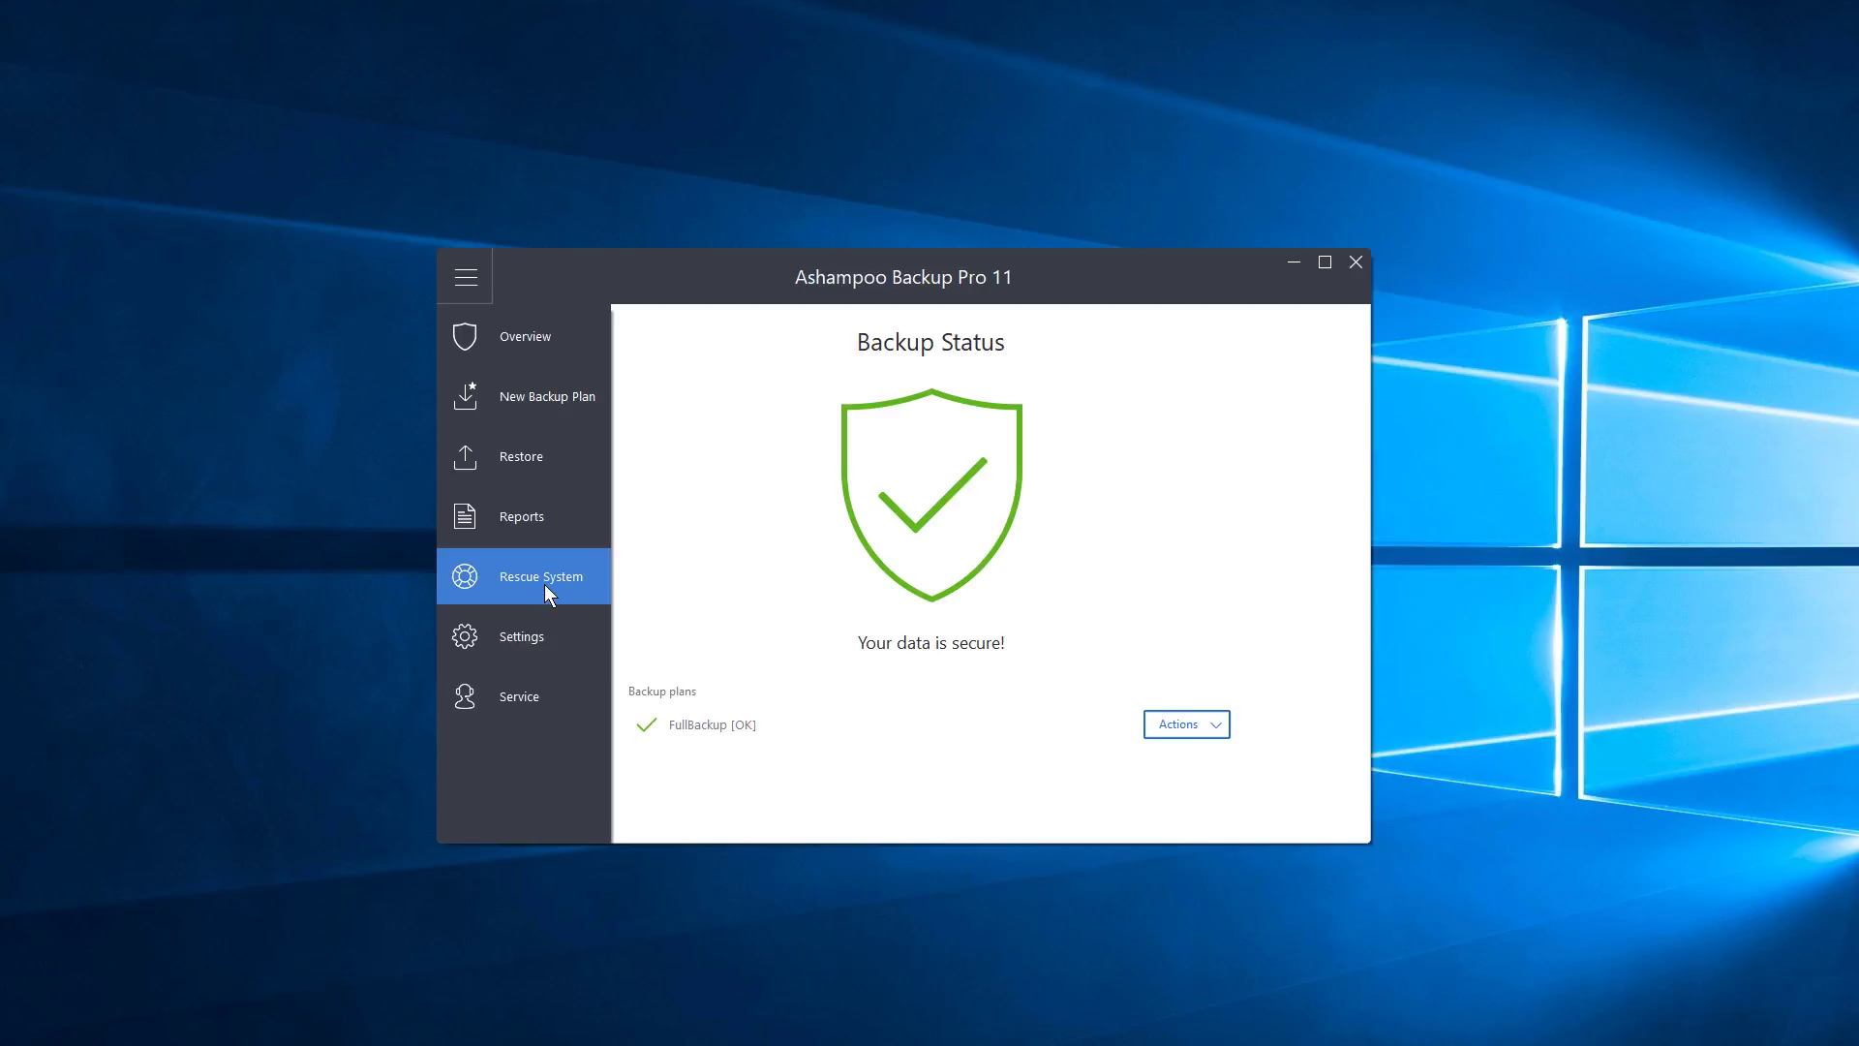
{"action": "mouse_move", "coordinate": [542, 704]}
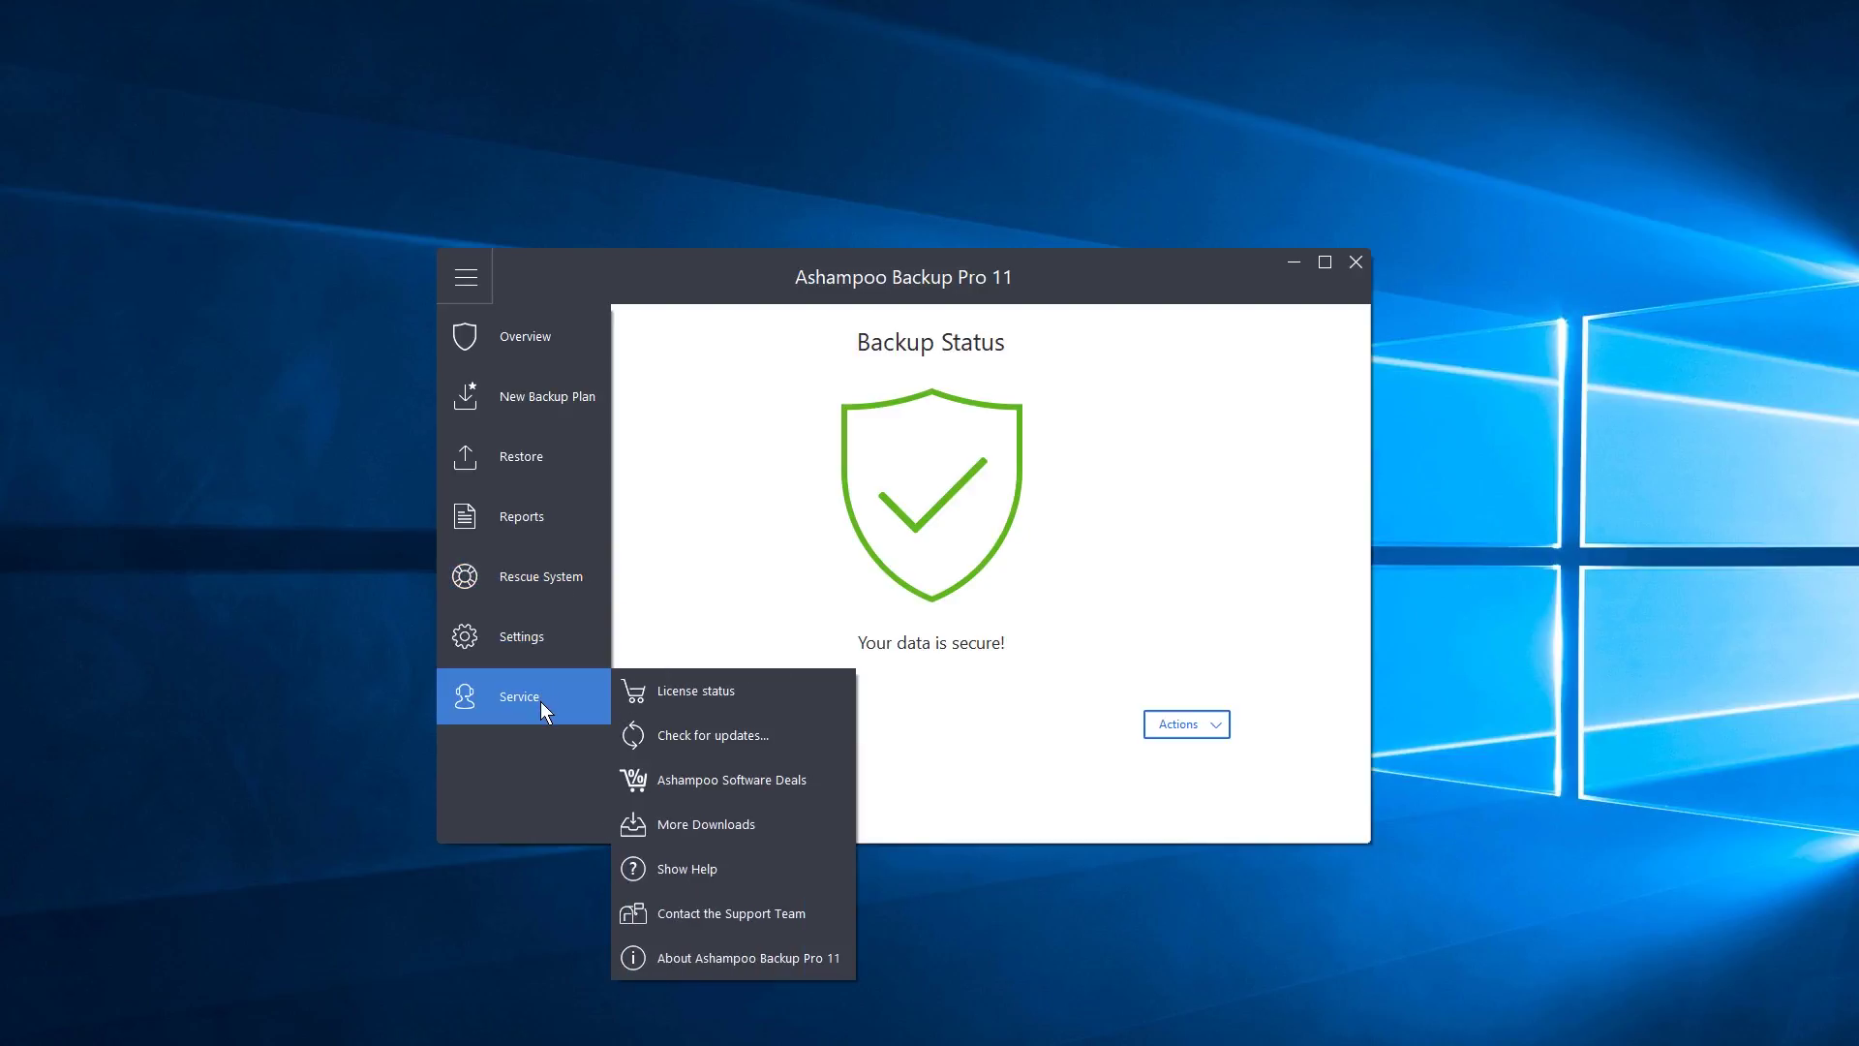
{"action": "left_click", "coordinate": [542, 394]}
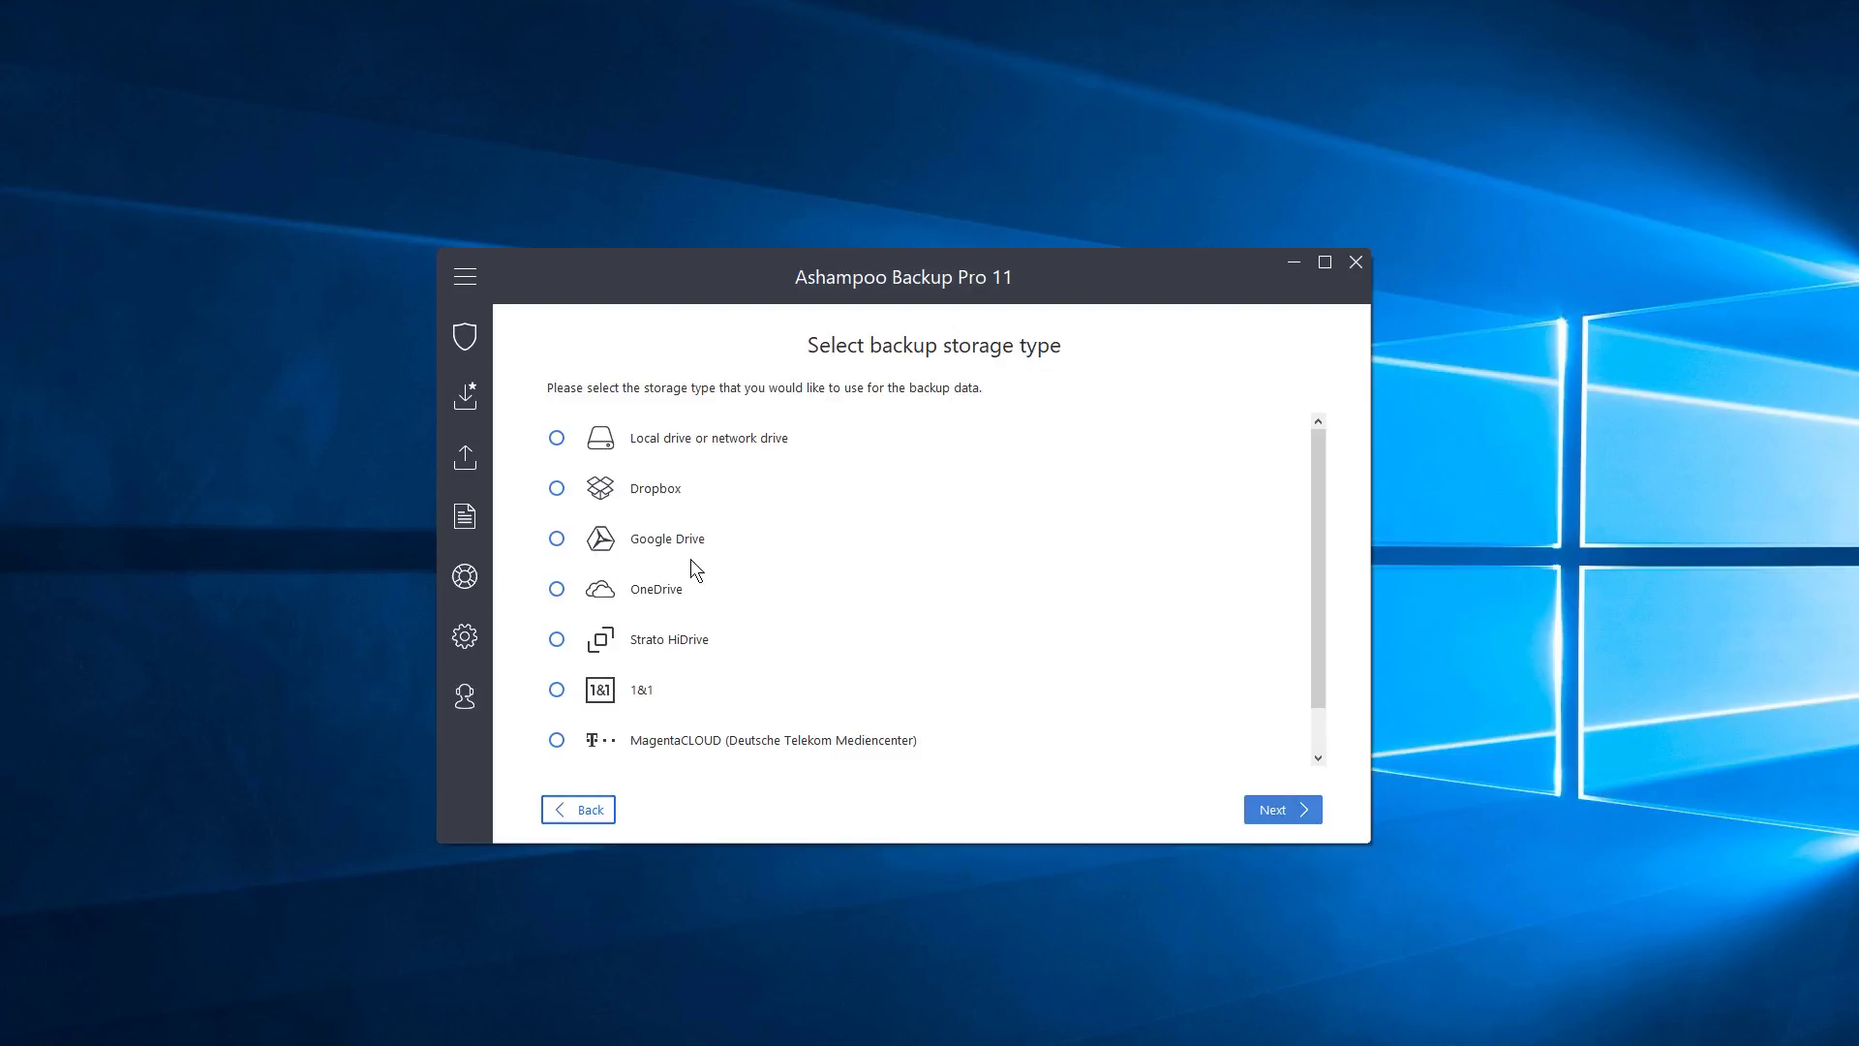
{"action": "scroll", "coordinate": [925, 639], "scroll_direction": "down", "scroll_amount": 1}
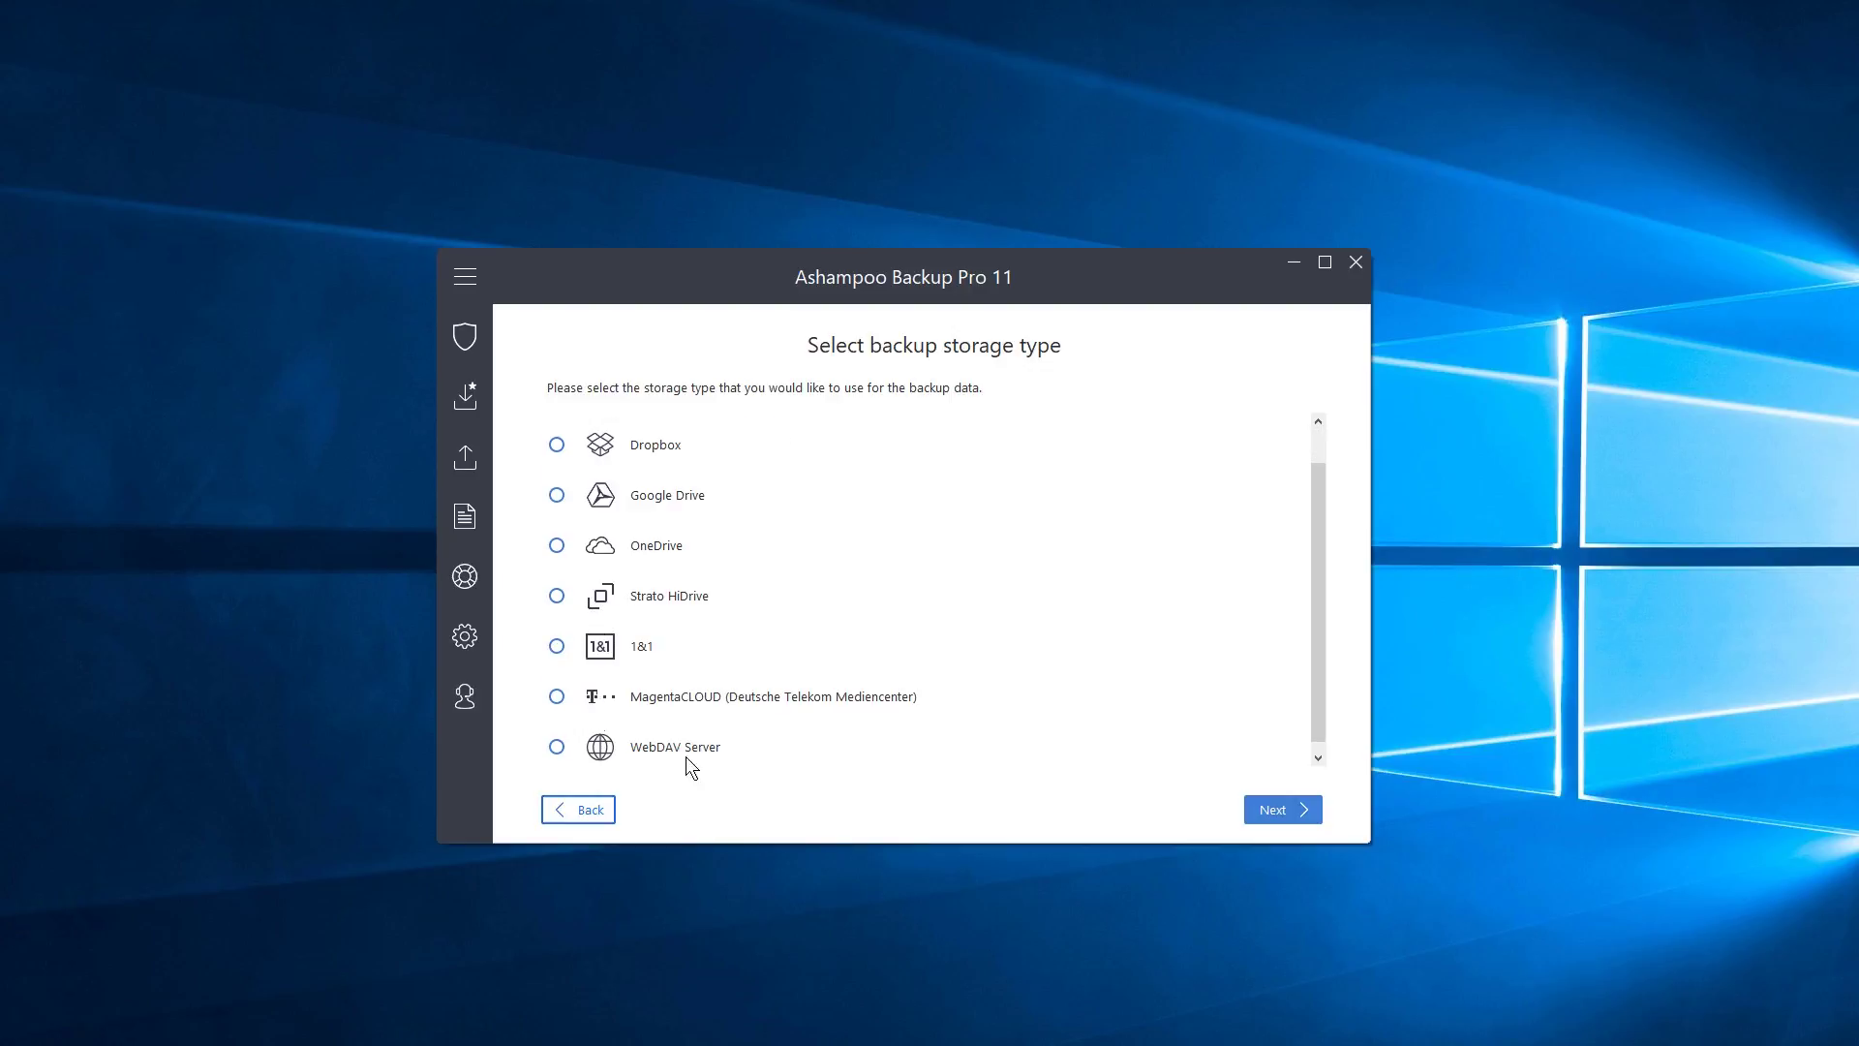
{"action": "scroll", "coordinate": [651, 624], "scroll_direction": "up", "scroll_amount": 1}
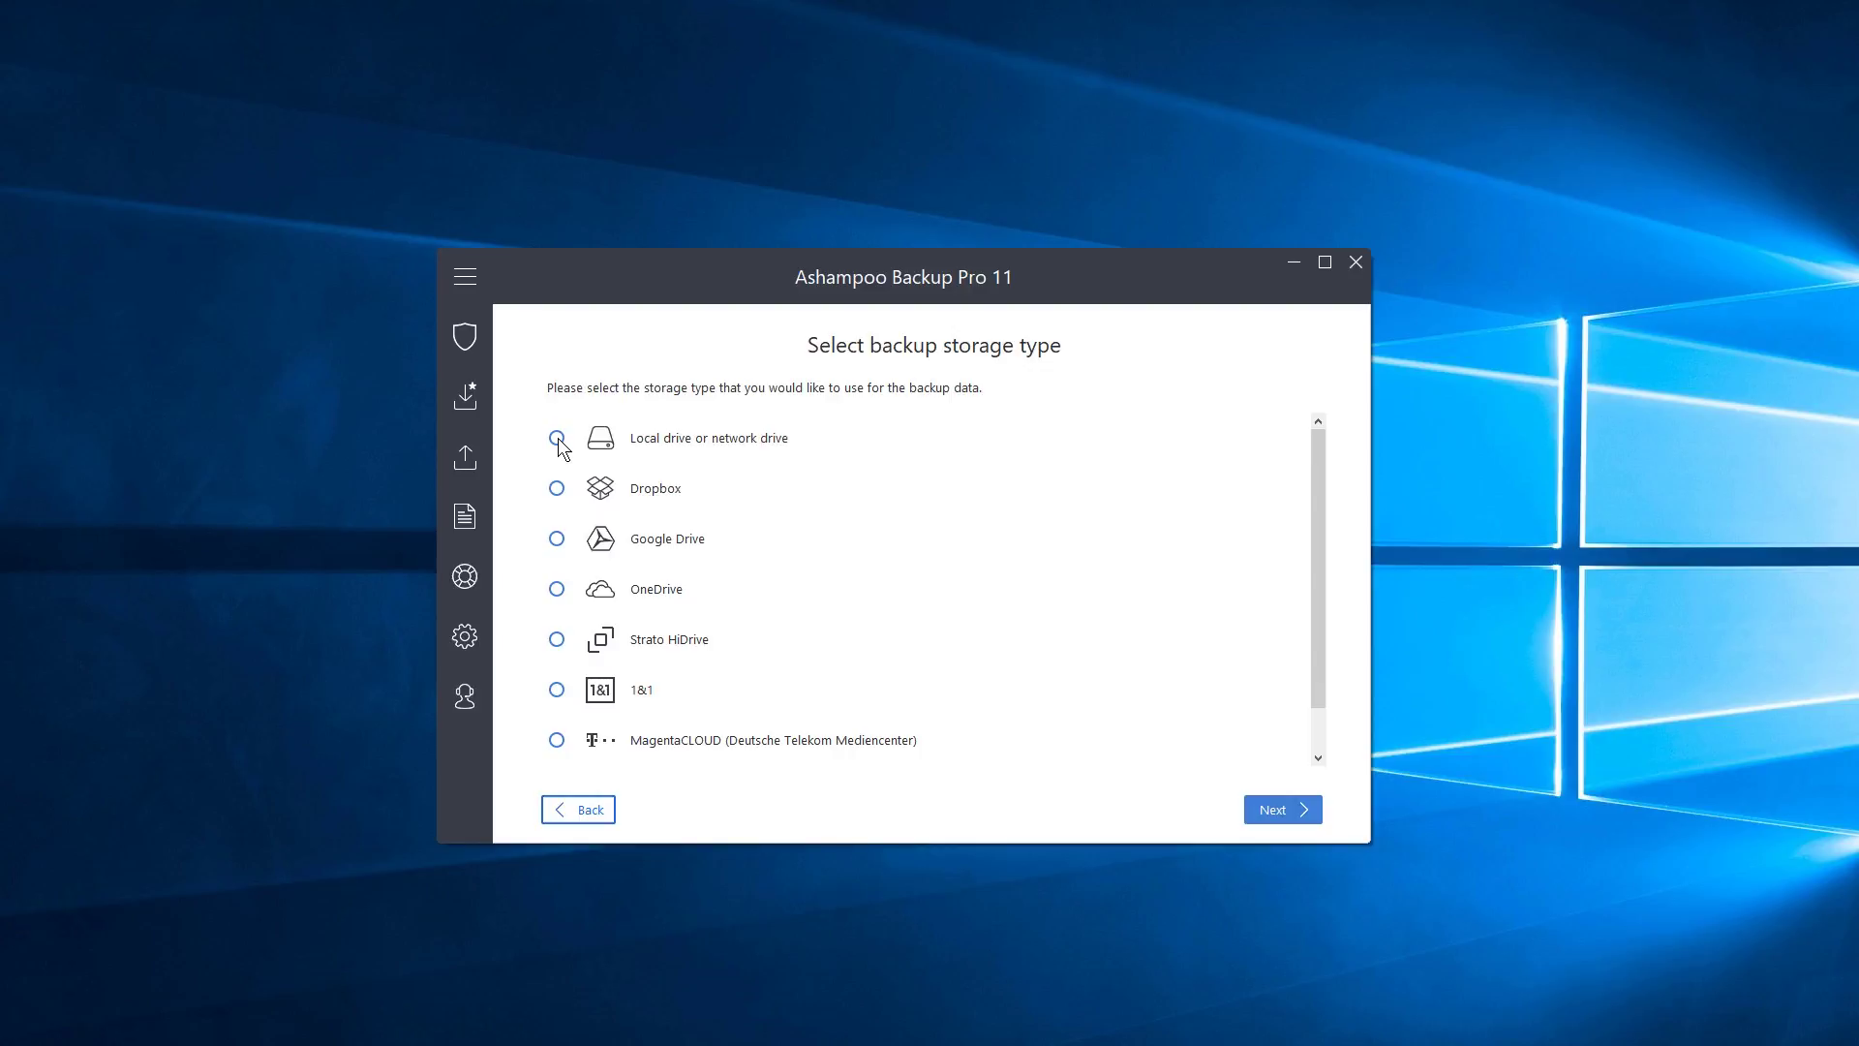
{"action": "left_click", "coordinate": [1274, 816]}
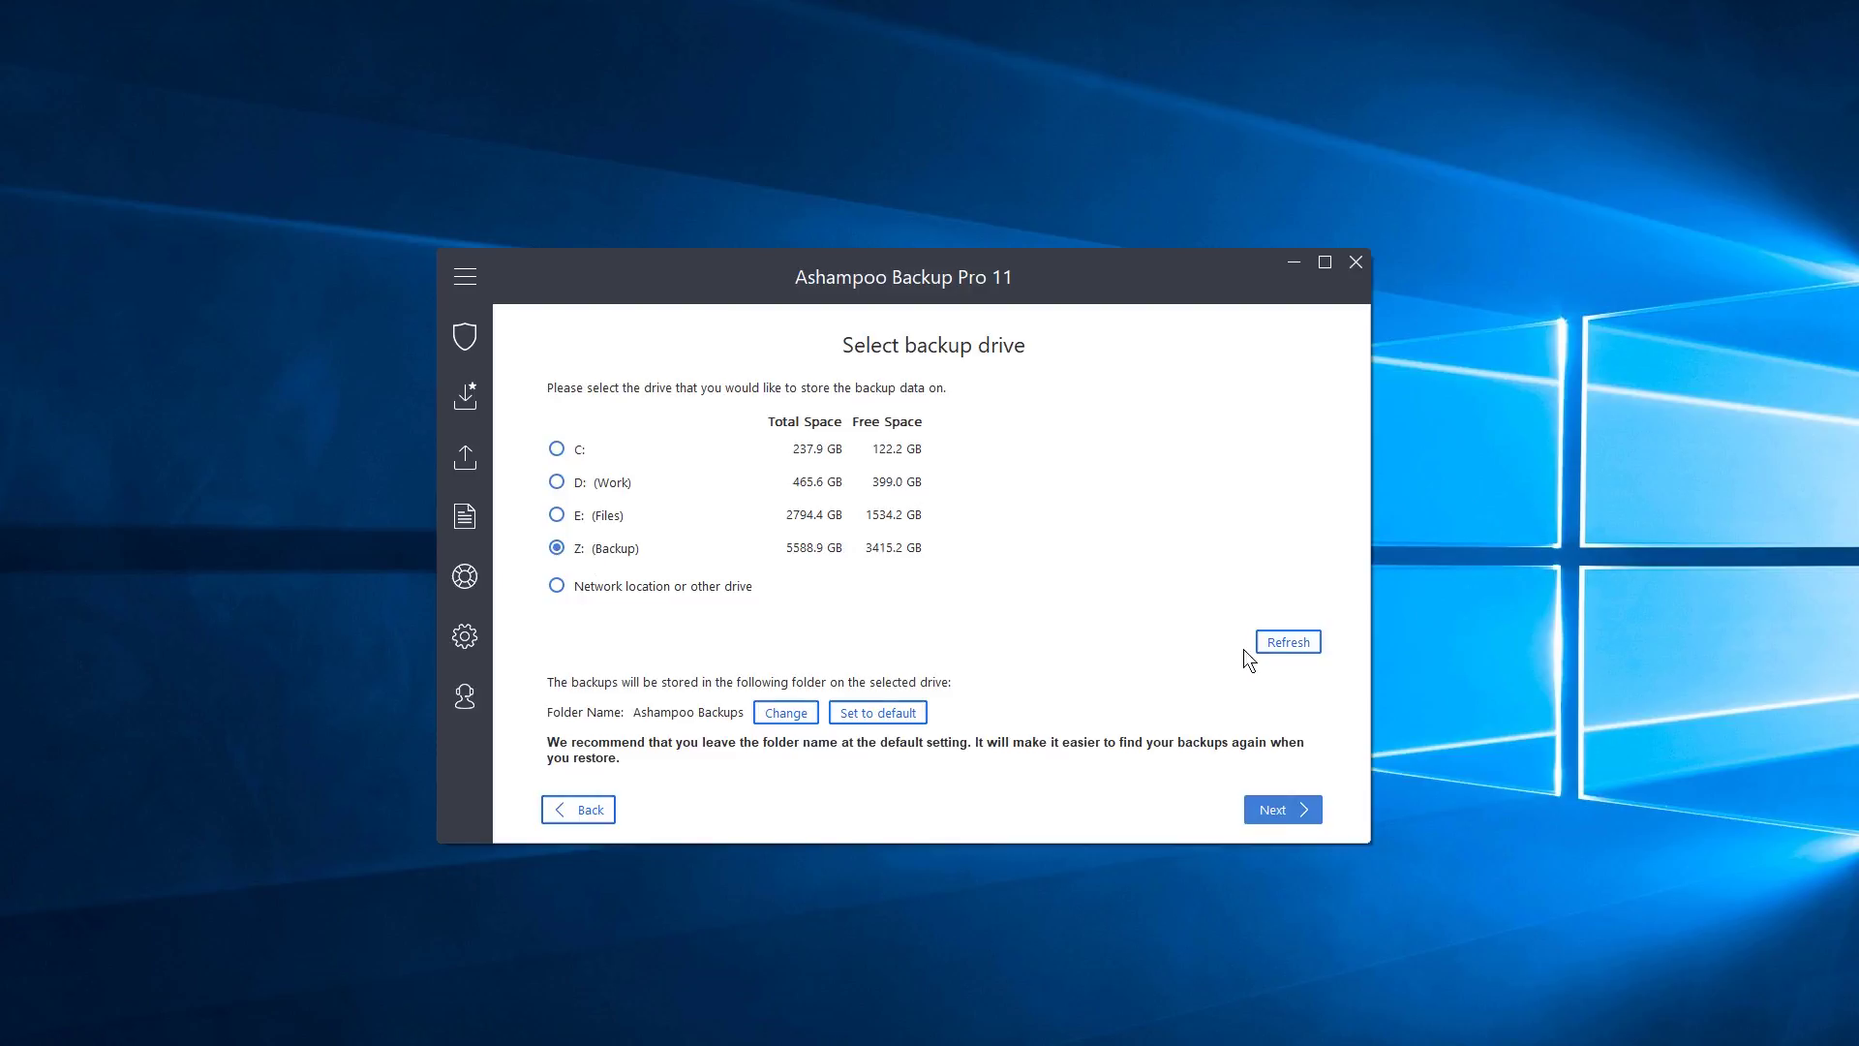
{"action": "left_click", "coordinate": [1298, 808]}
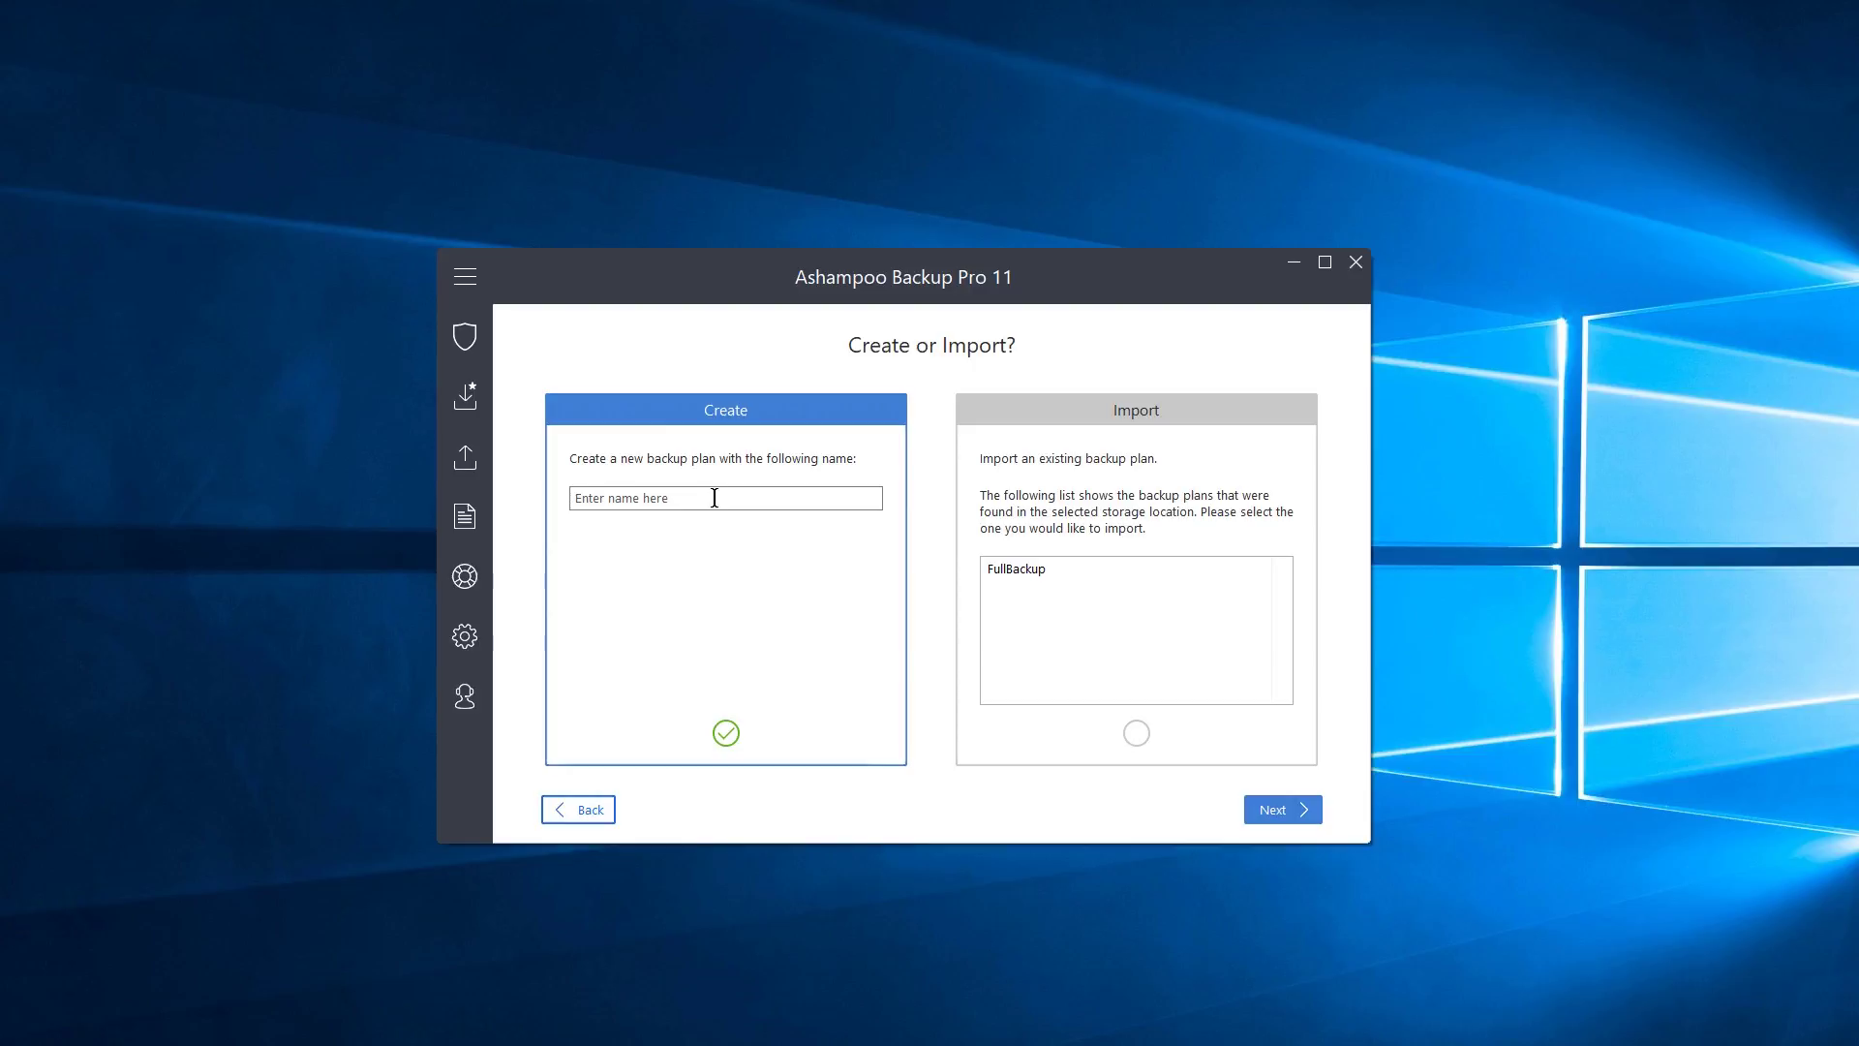
{"action": "left_click", "coordinate": [651, 498]}
{"action": "left_click", "coordinate": [1138, 728]}
{"action": "left_click", "coordinate": [1032, 573]}
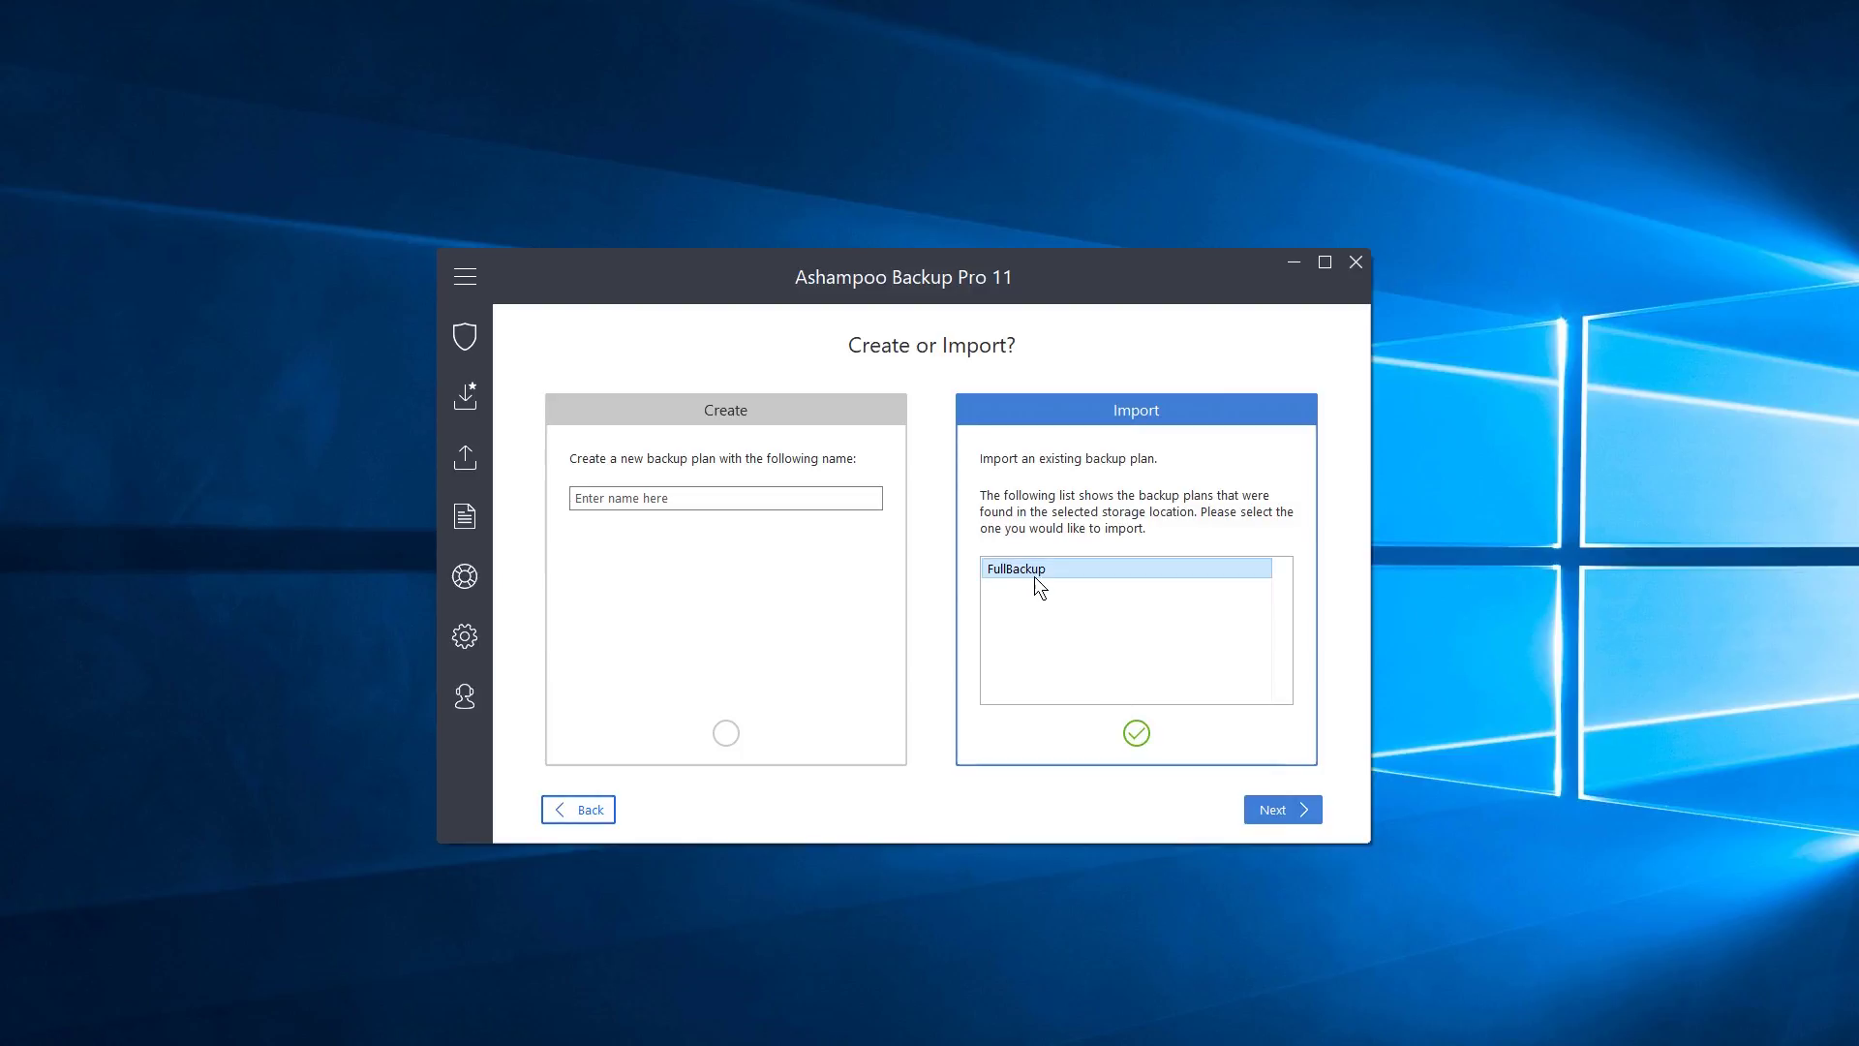
Create a new backup plan named "test" and set it to back up entire drives.
{"action": "left_click", "coordinate": [728, 734]}
{"action": "left_click", "coordinate": [678, 499]}
{"action": "type", "text": "test"}
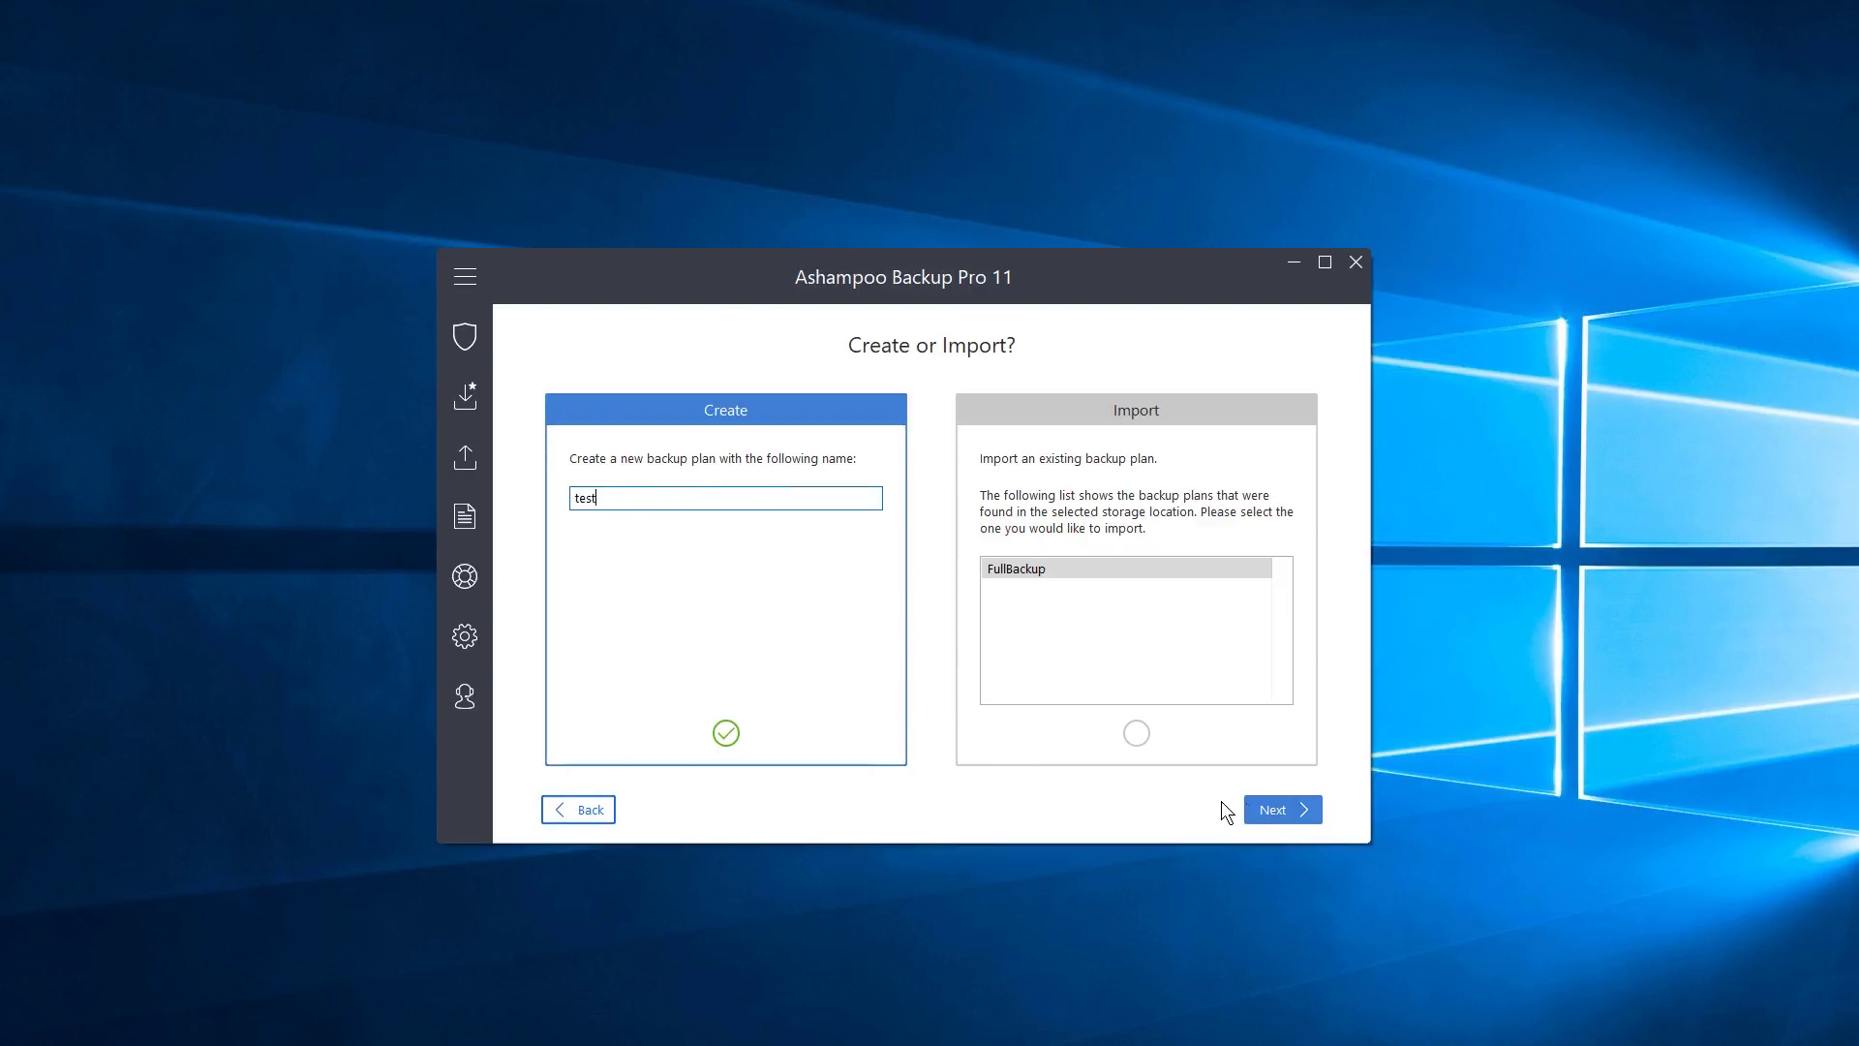
{"action": "left_click", "coordinate": [1266, 805]}
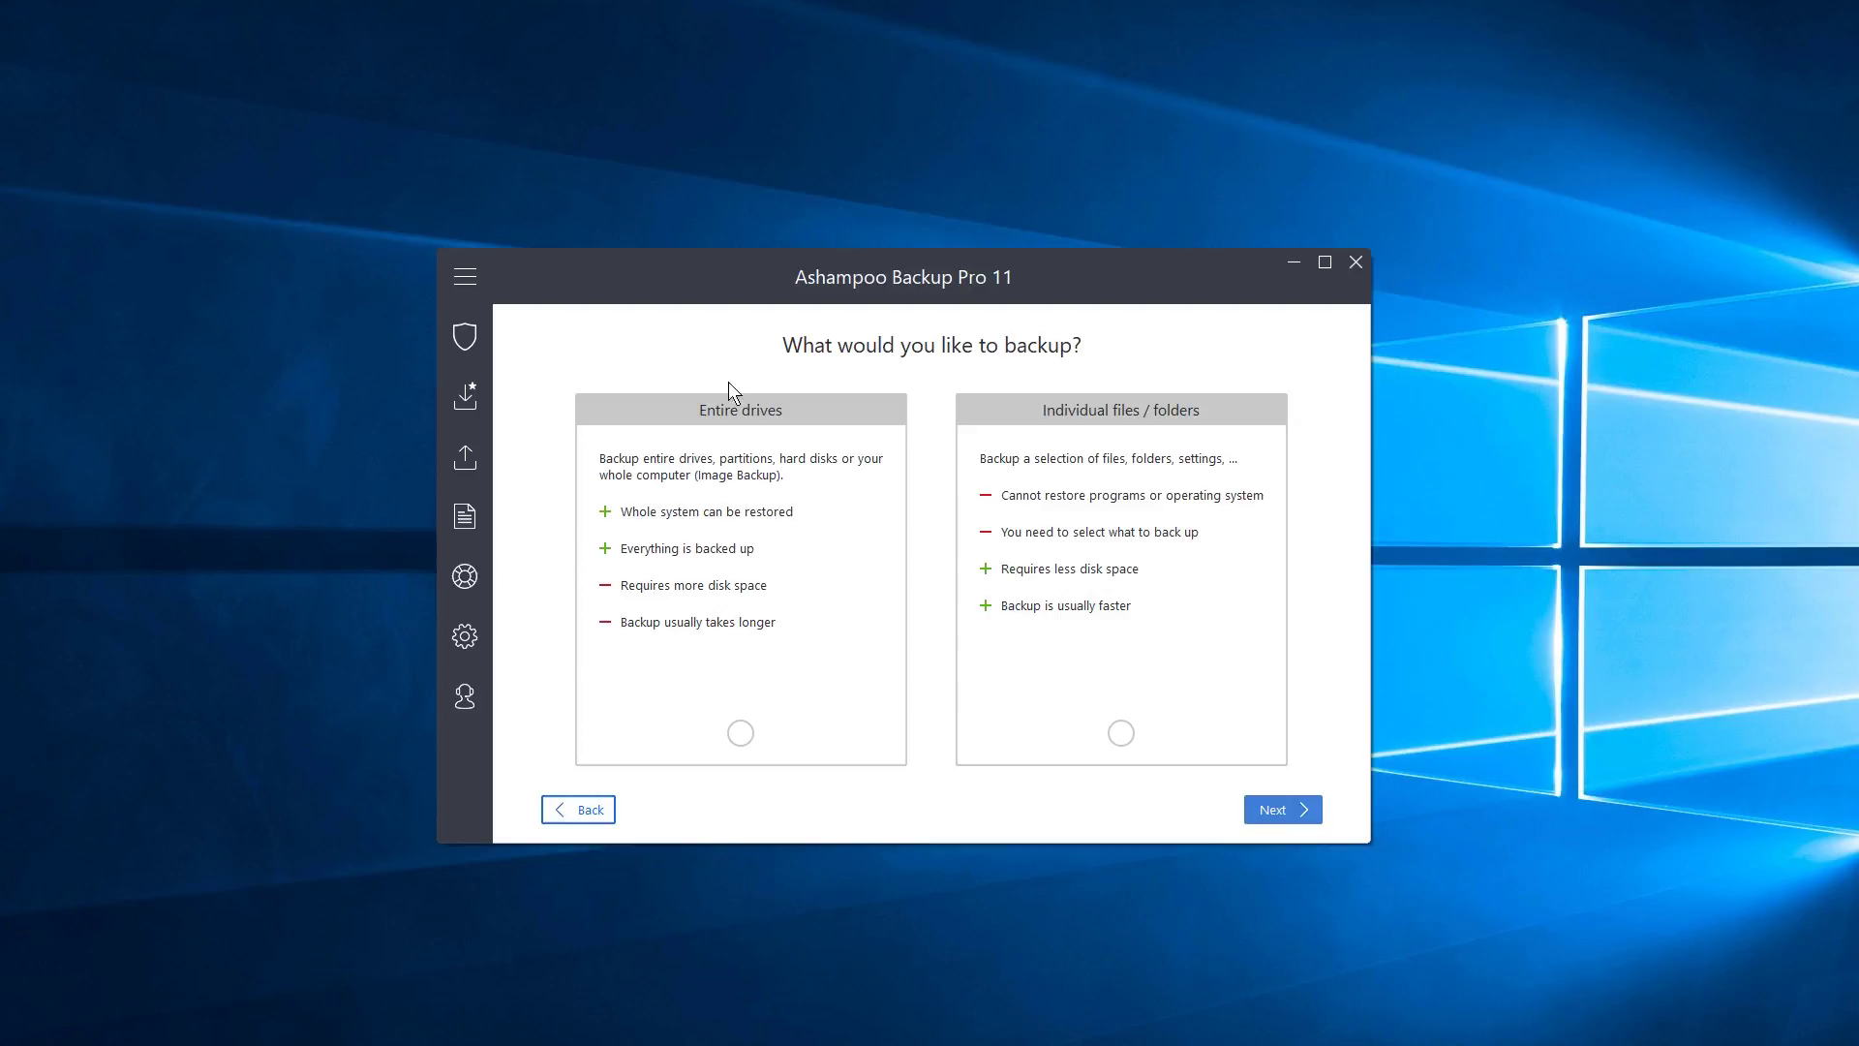
{"action": "left_click", "coordinate": [740, 734]}
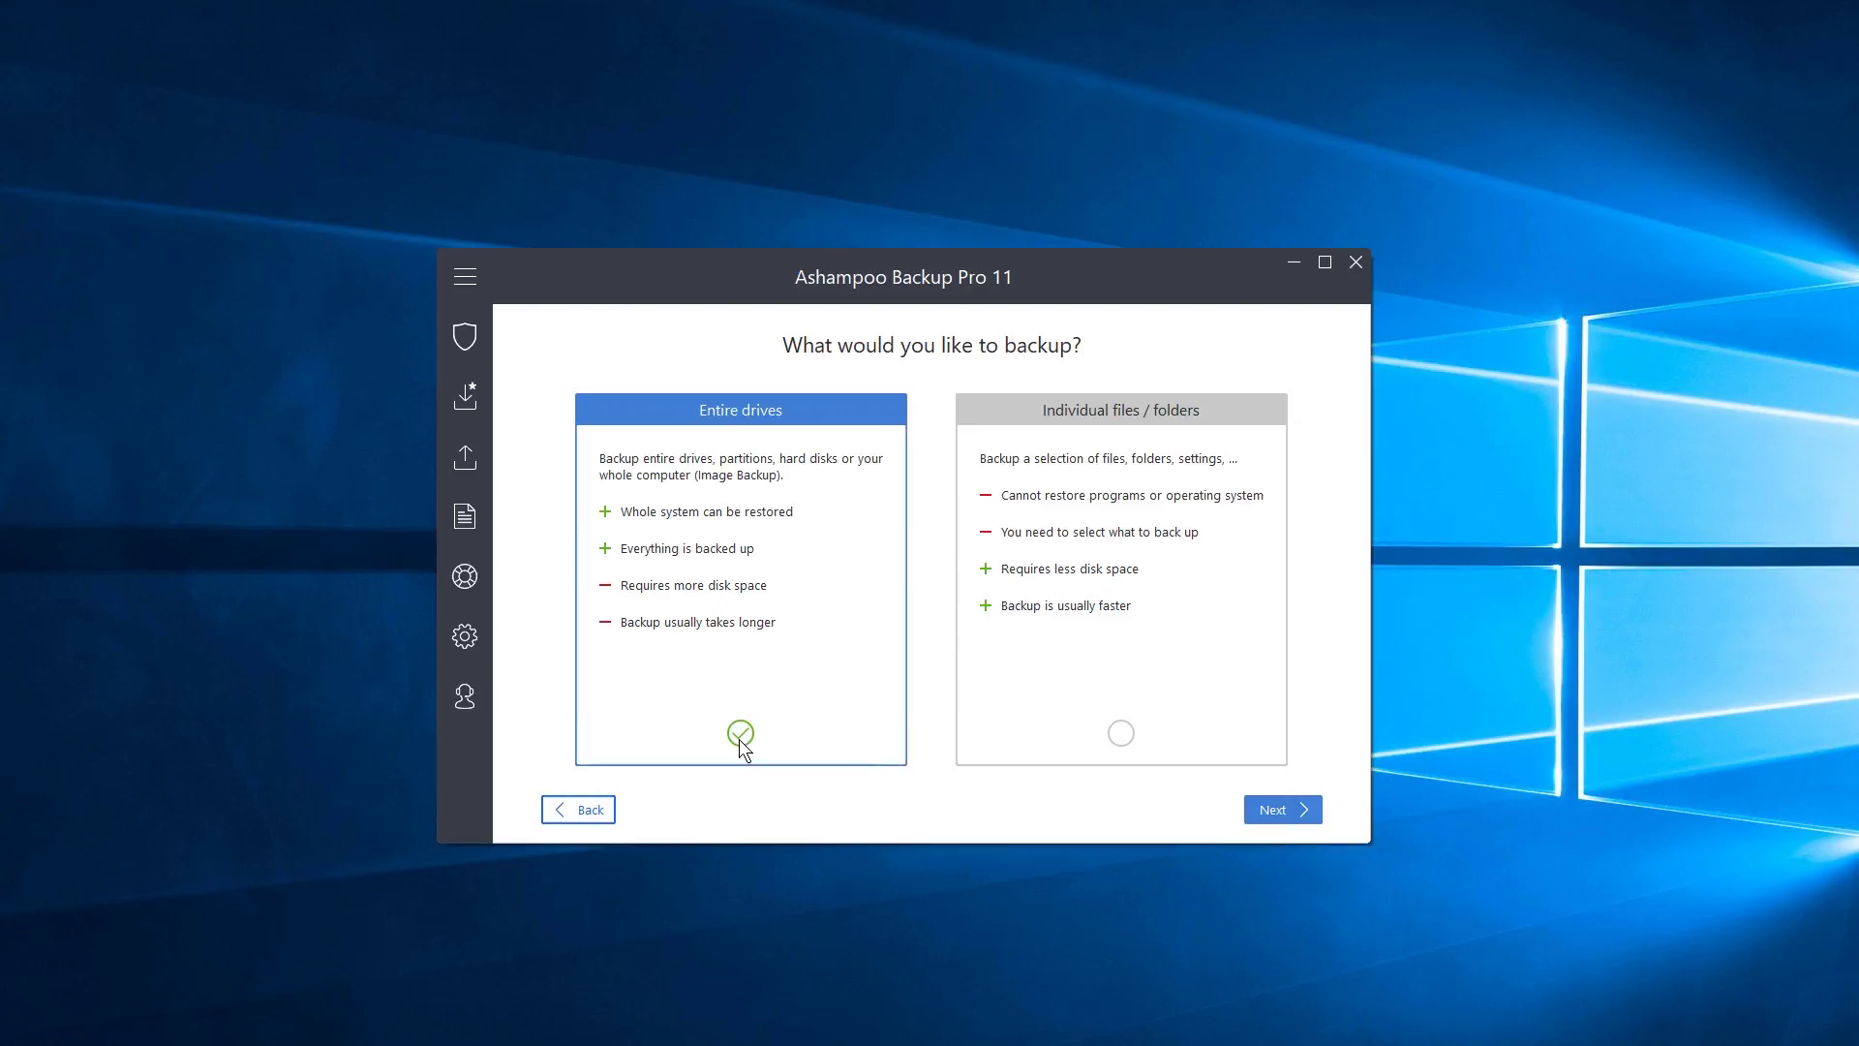
{"action": "left_click", "coordinate": [1297, 807]}
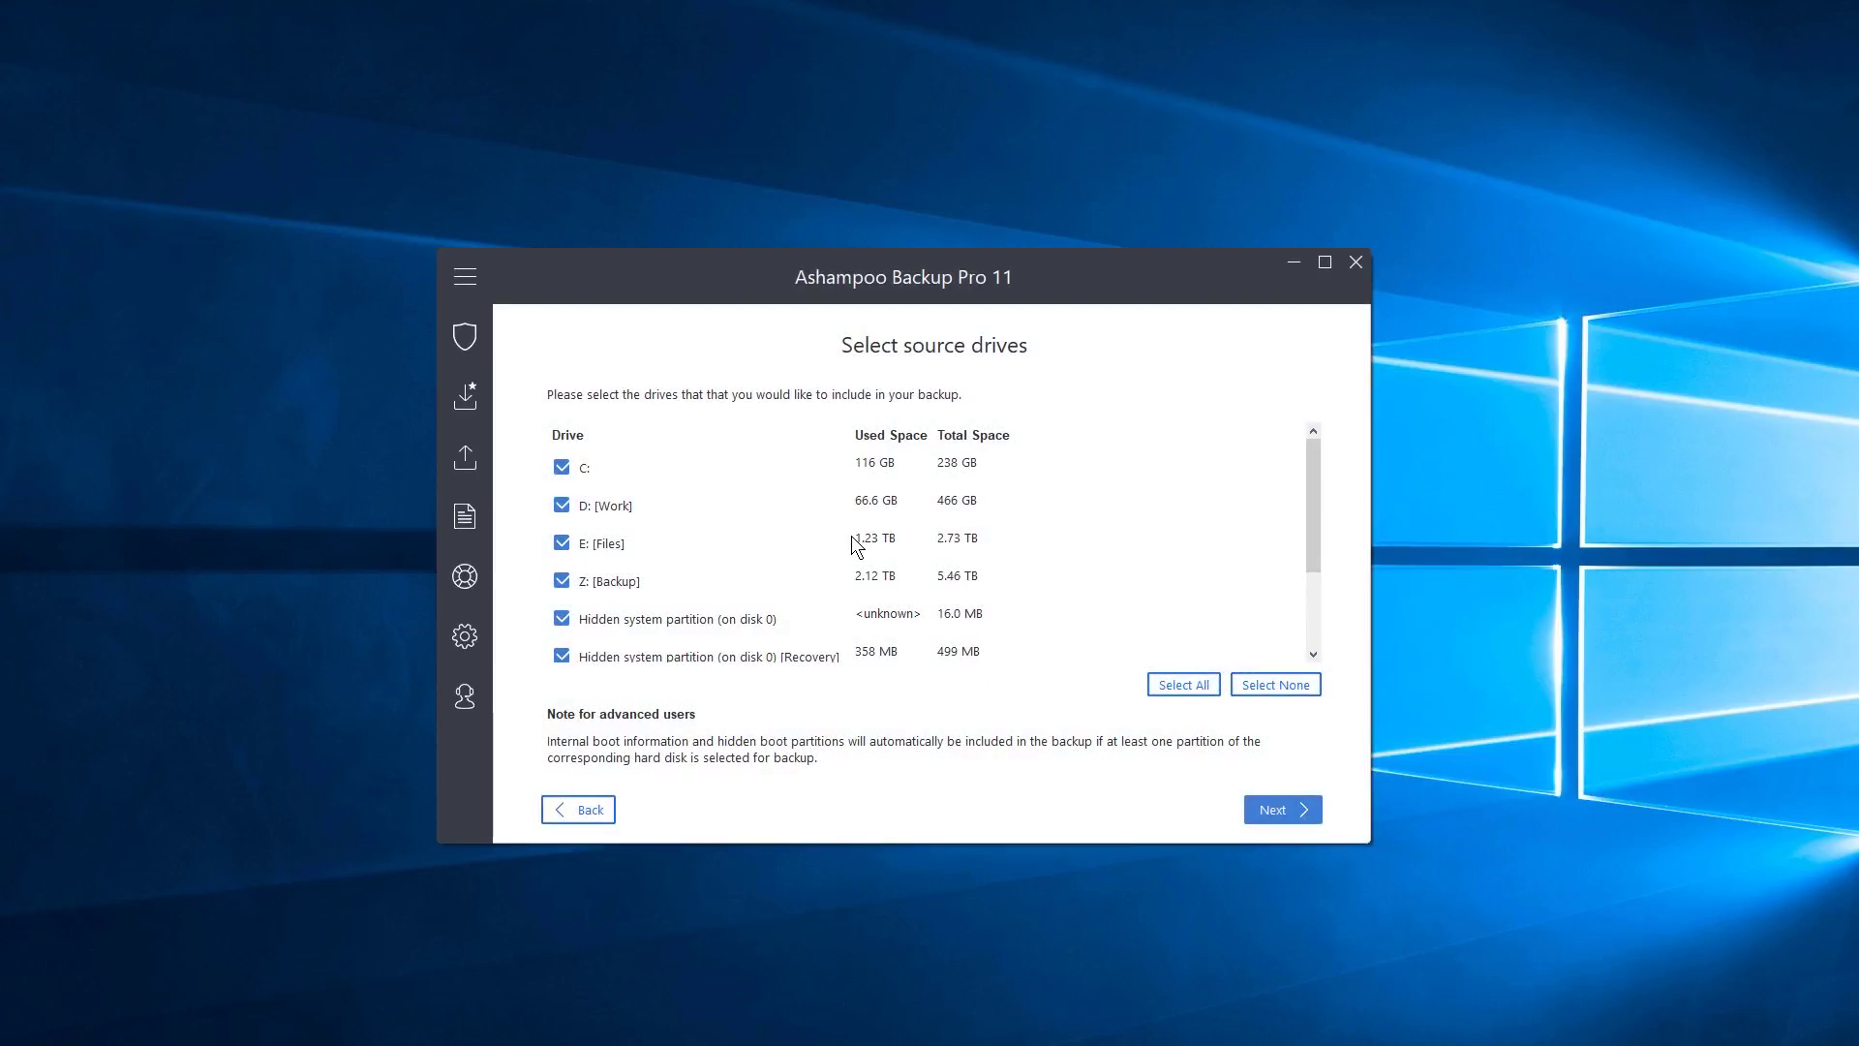
Exclude Z: [Backup] and all hidden system partitions from the source drives, keeping only C:, D: [Work] and E: [Files].
{"action": "scroll", "coordinate": [879, 503], "scroll_direction": "down", "scroll_amount": 3}
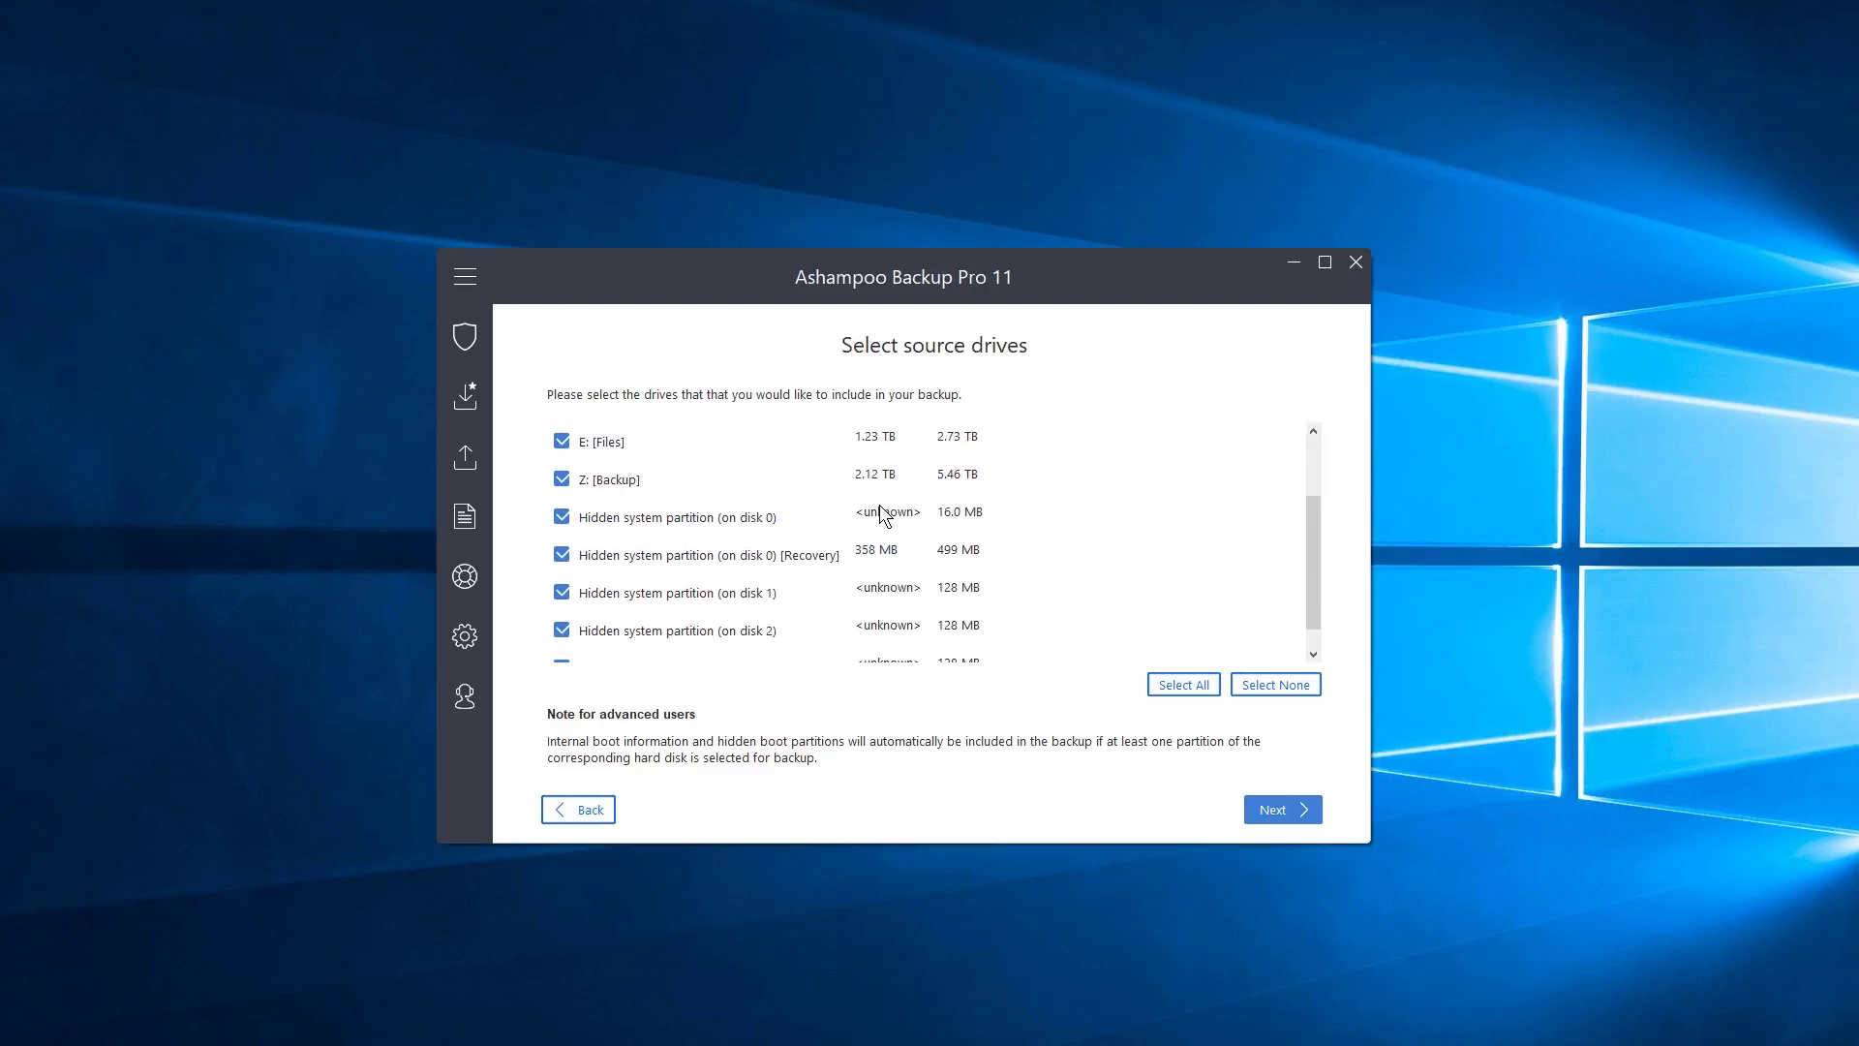
{"action": "scroll", "coordinate": [803, 597], "scroll_direction": "up", "scroll_amount": 3}
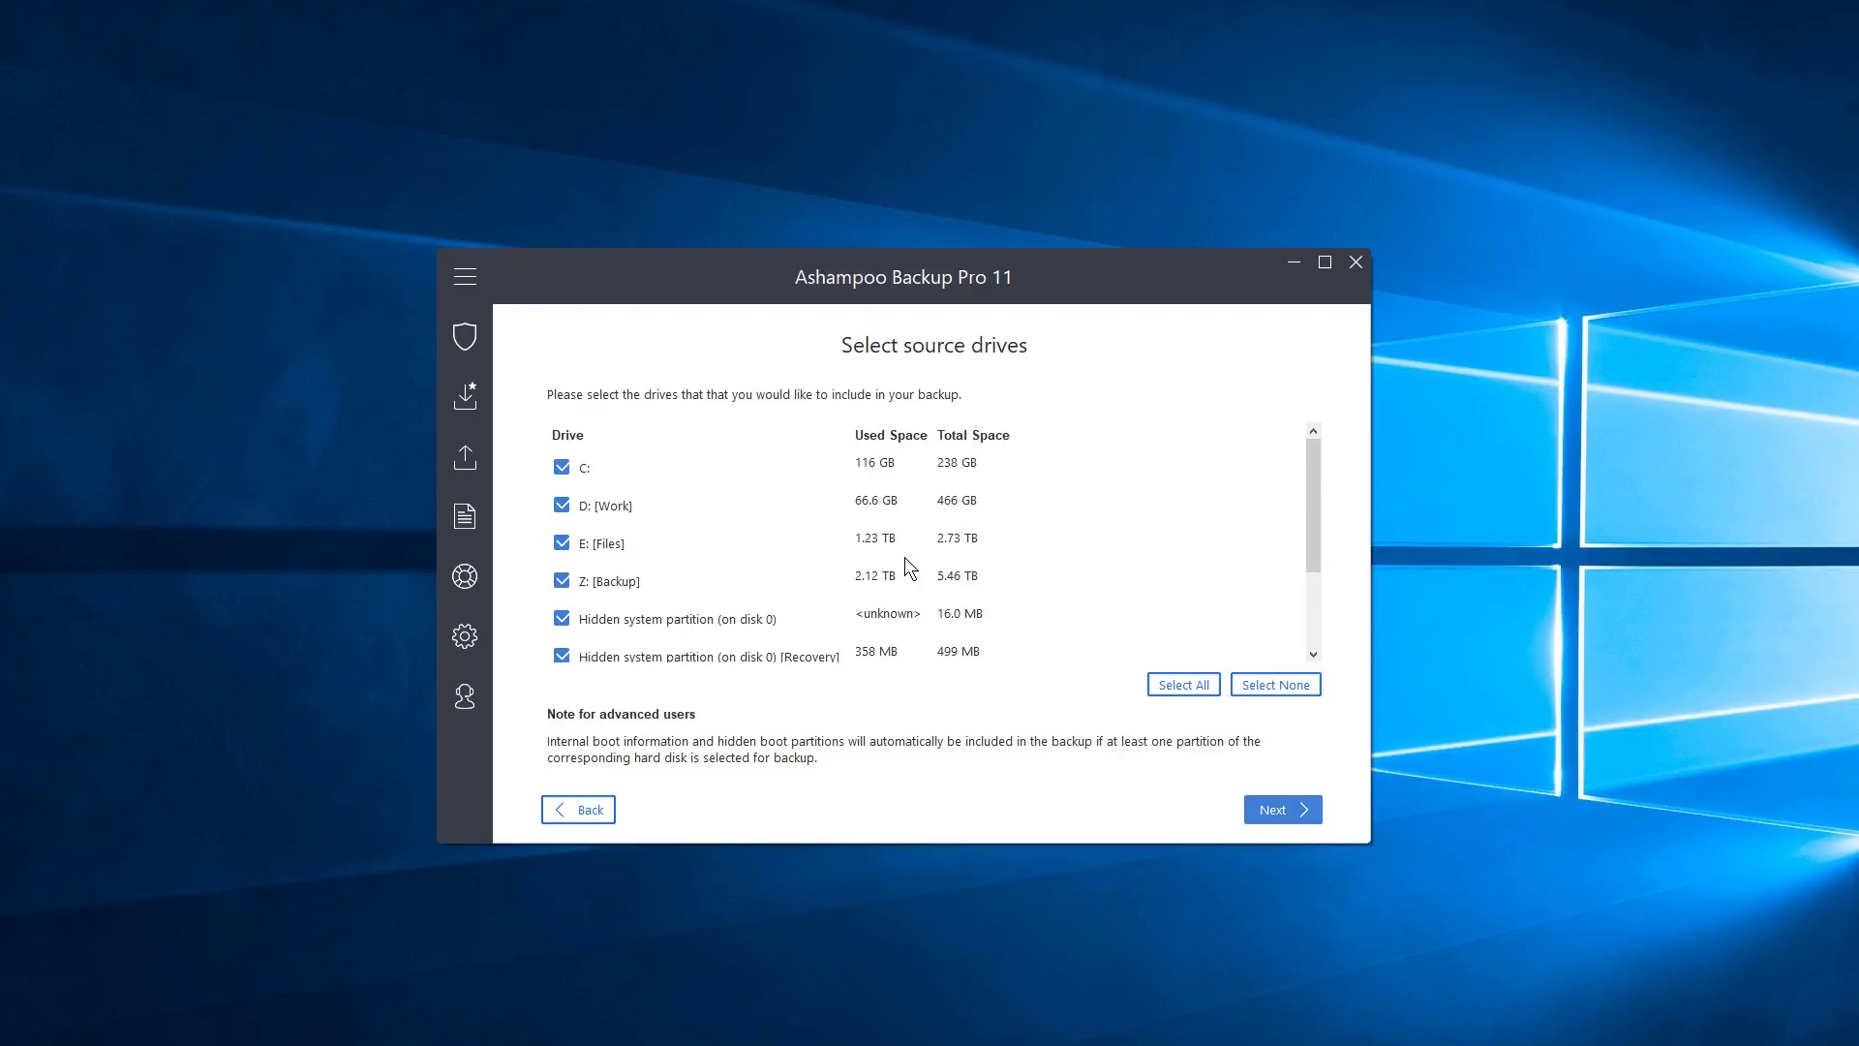
{"action": "scroll", "coordinate": [874, 556], "scroll_direction": "down", "scroll_amount": 1}
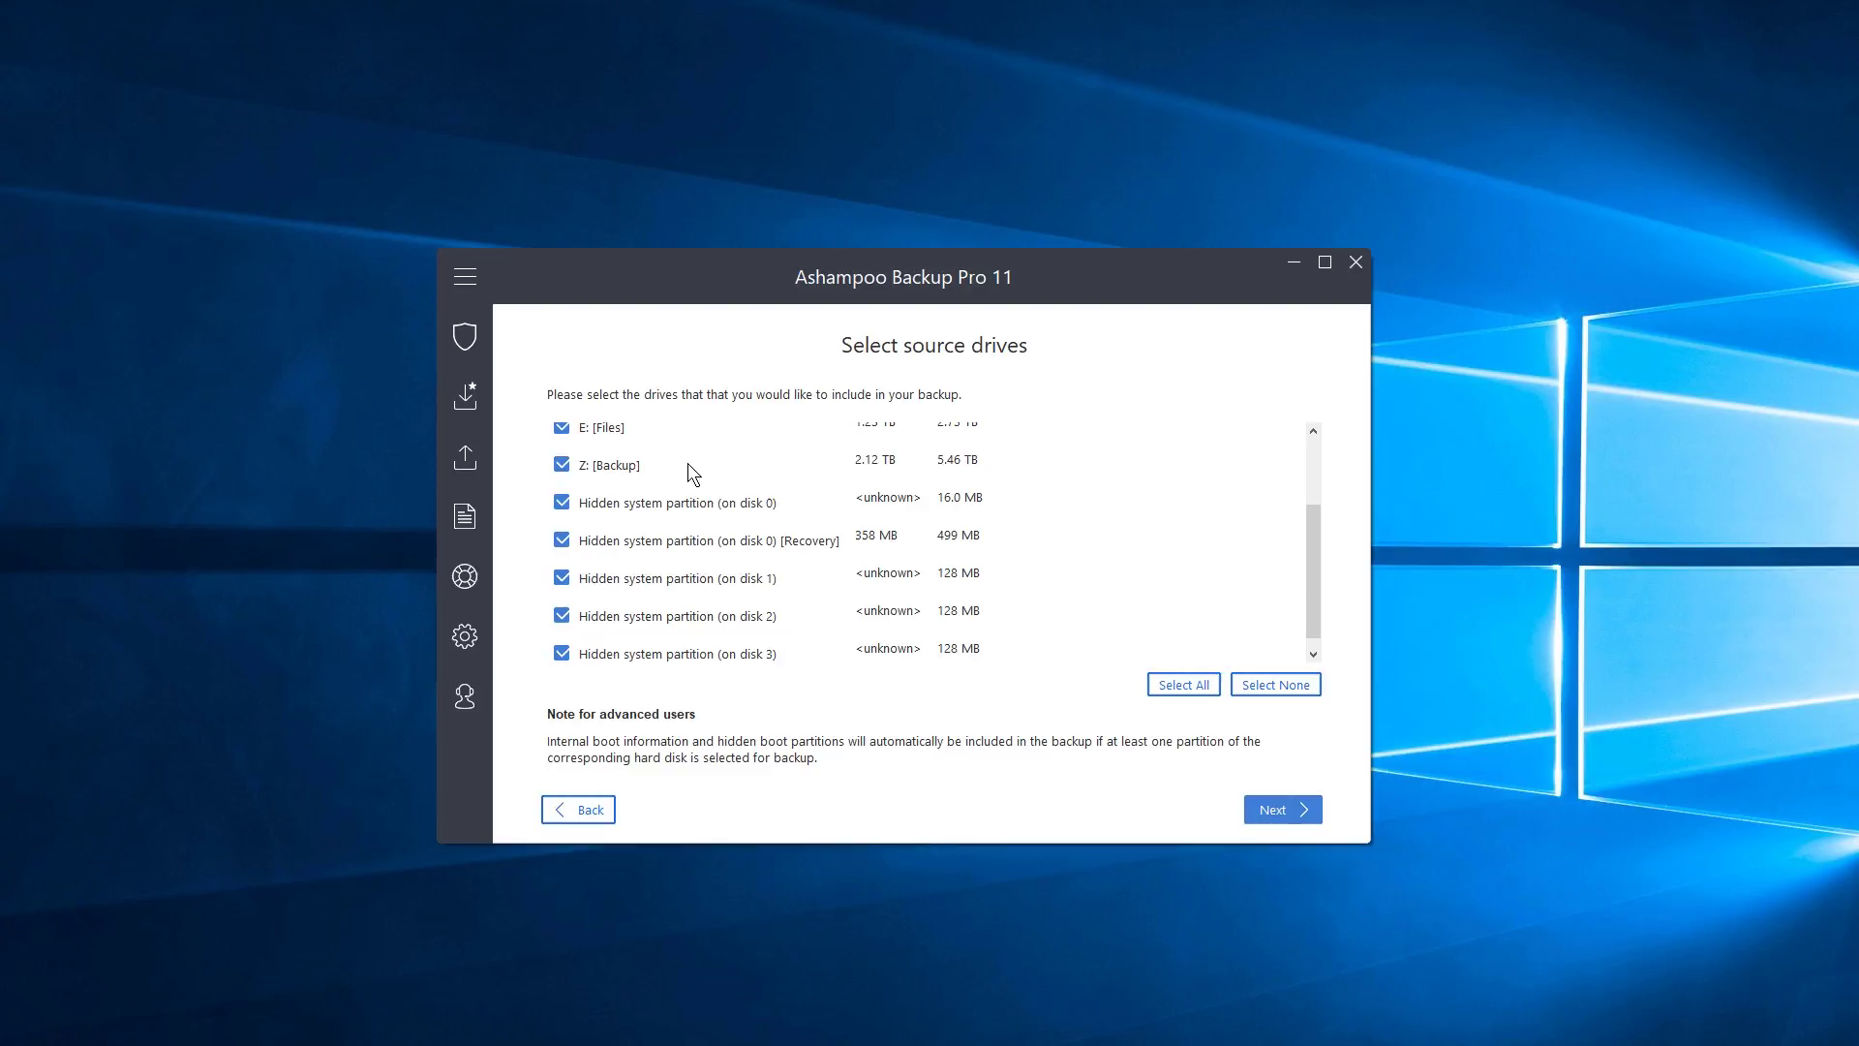
{"action": "scroll", "coordinate": [692, 484], "scroll_direction": "up", "scroll_amount": 1}
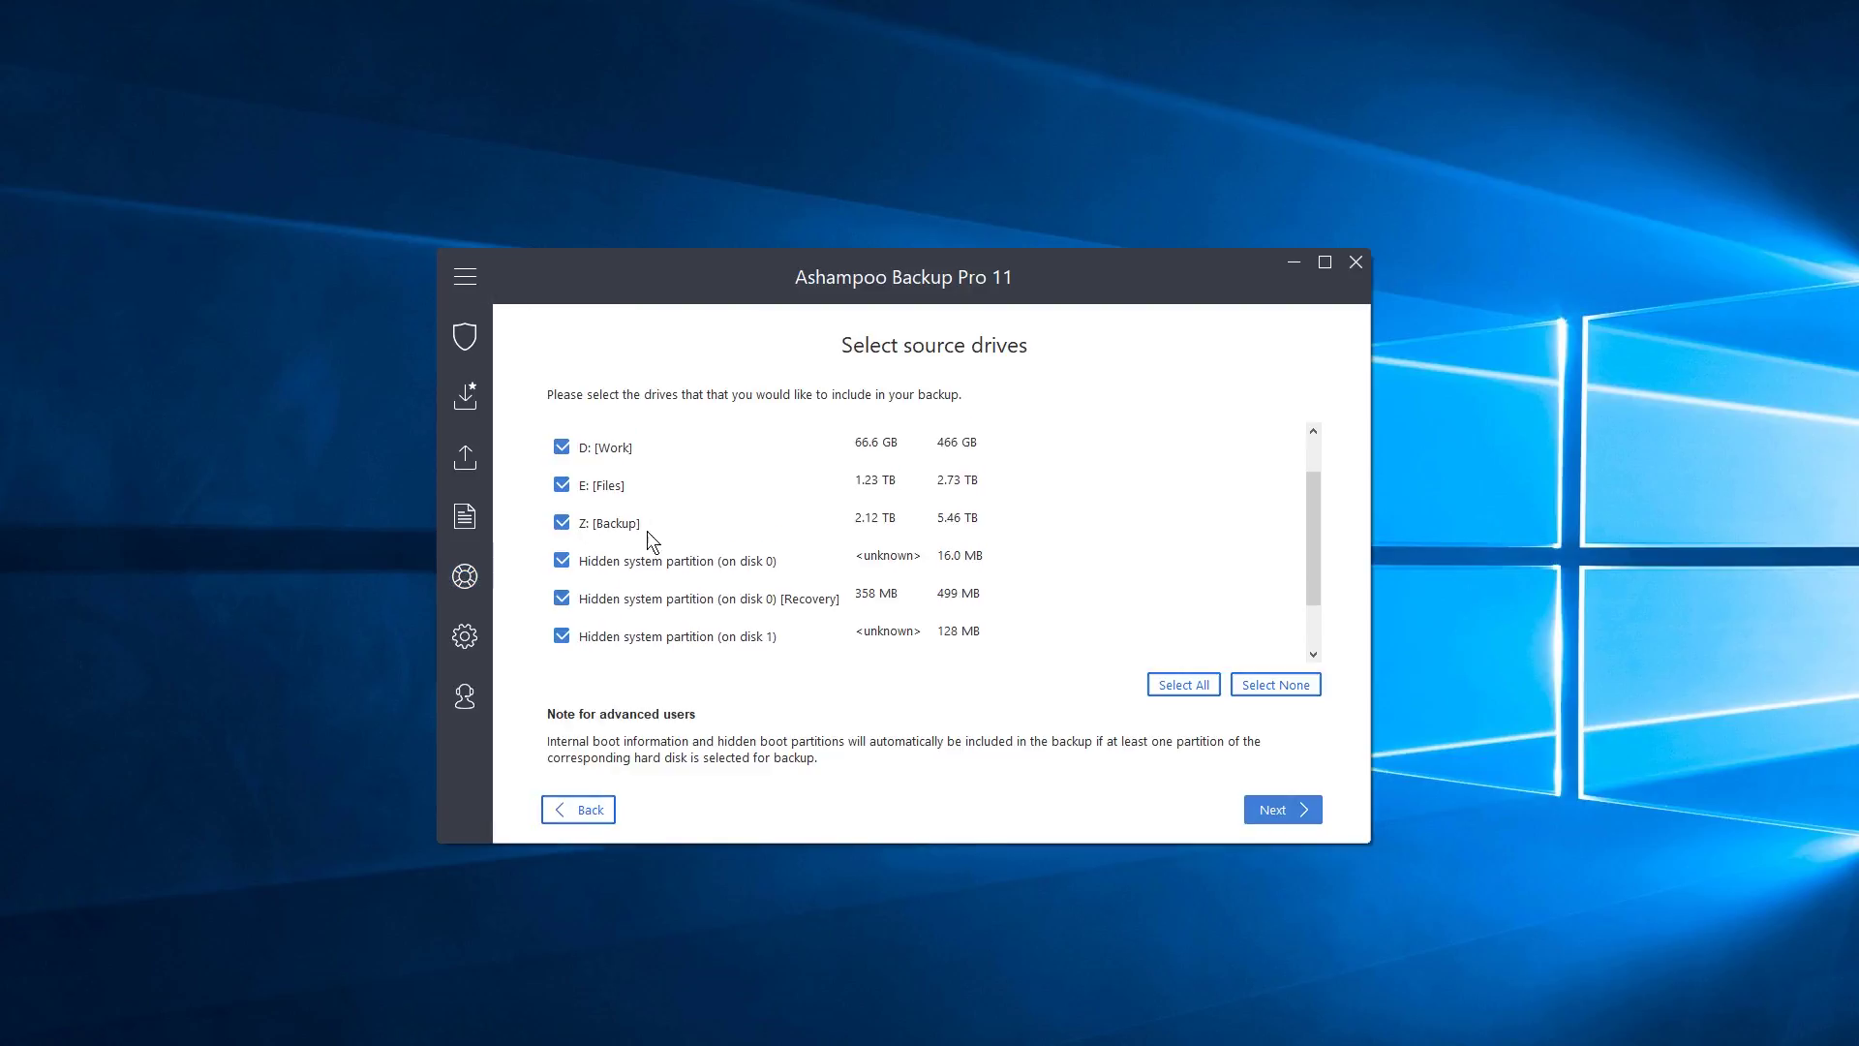
{"action": "left_click", "coordinate": [562, 525]}
{"action": "left_click", "coordinate": [562, 561]}
{"action": "left_click", "coordinate": [564, 599]}
{"action": "scroll", "coordinate": [581, 600], "scroll_direction": "down", "scroll_amount": 1}
{"action": "left_click", "coordinate": [561, 607]}
{"action": "left_click", "coordinate": [562, 645]}
{"action": "scroll", "coordinate": [750, 576], "scroll_direction": "down", "scroll_amount": 1}
{"action": "left_click", "coordinate": [562, 639]}
{"action": "scroll", "coordinate": [927, 639], "scroll_direction": "up", "scroll_amount": 4}
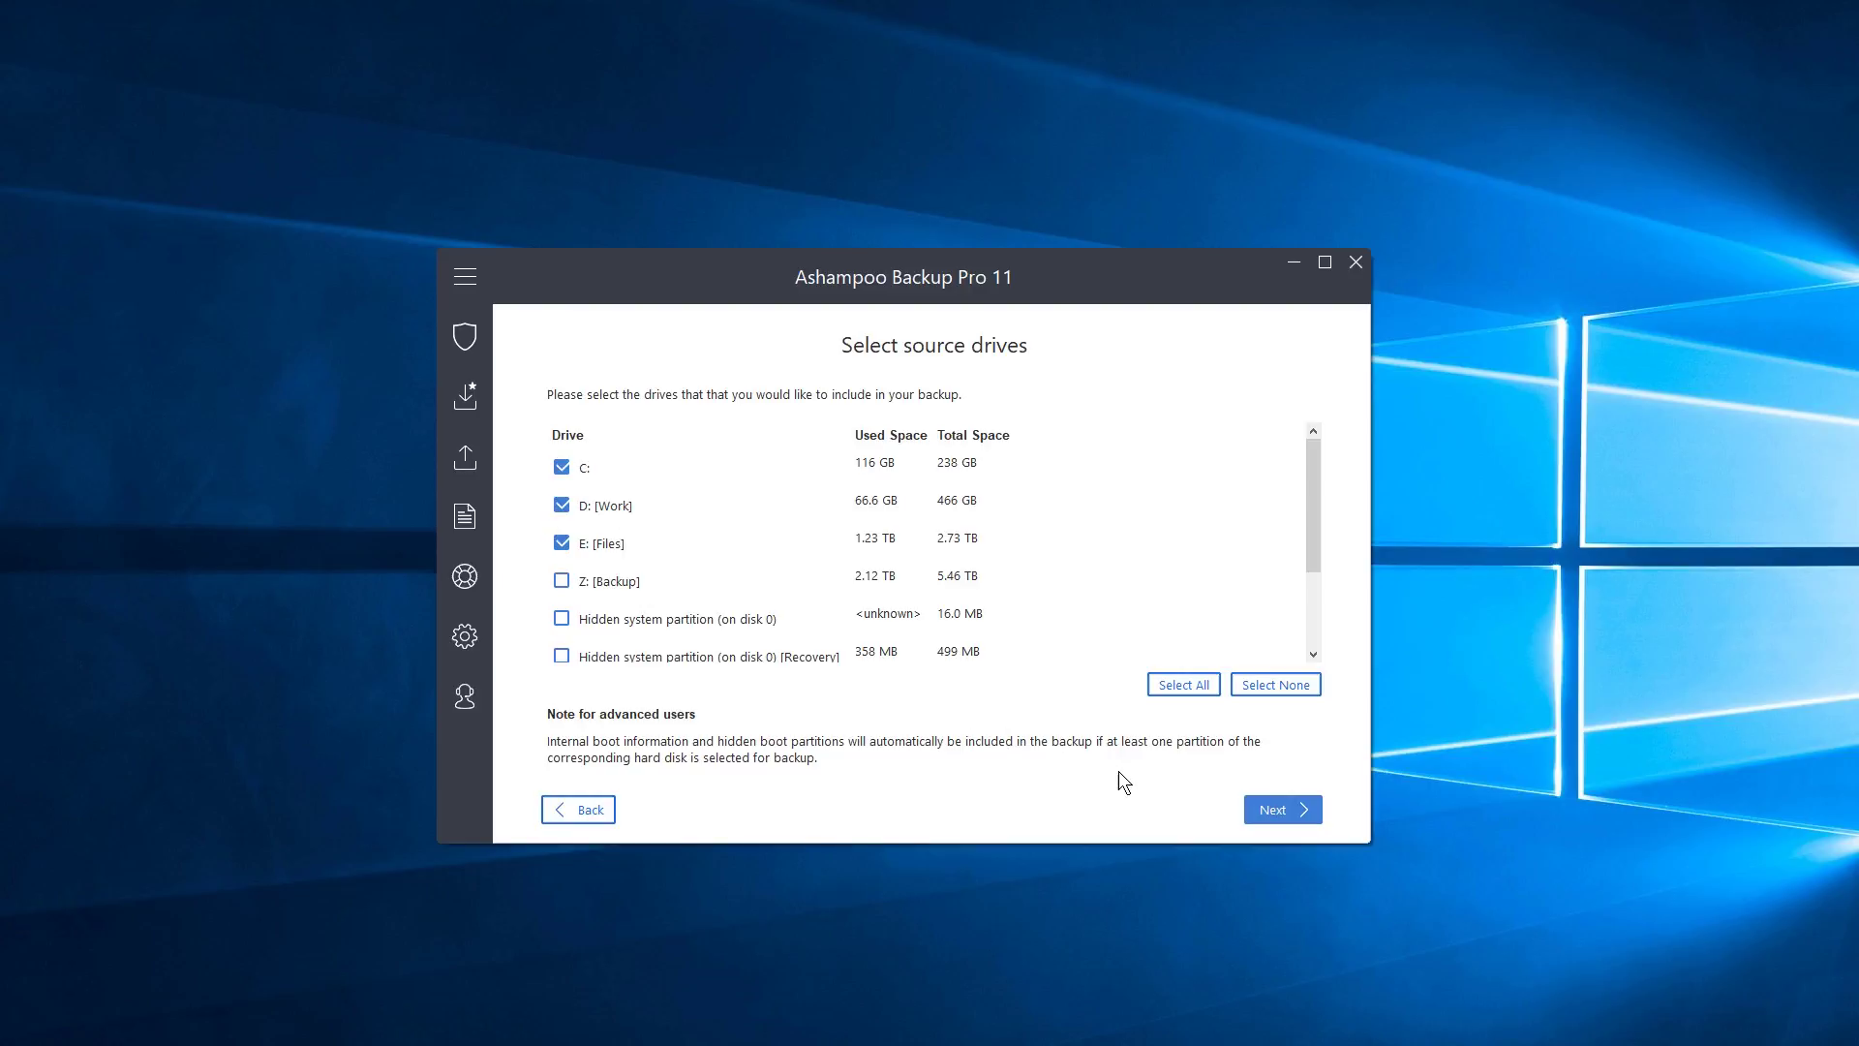
{"action": "left_click", "coordinate": [1279, 809]}
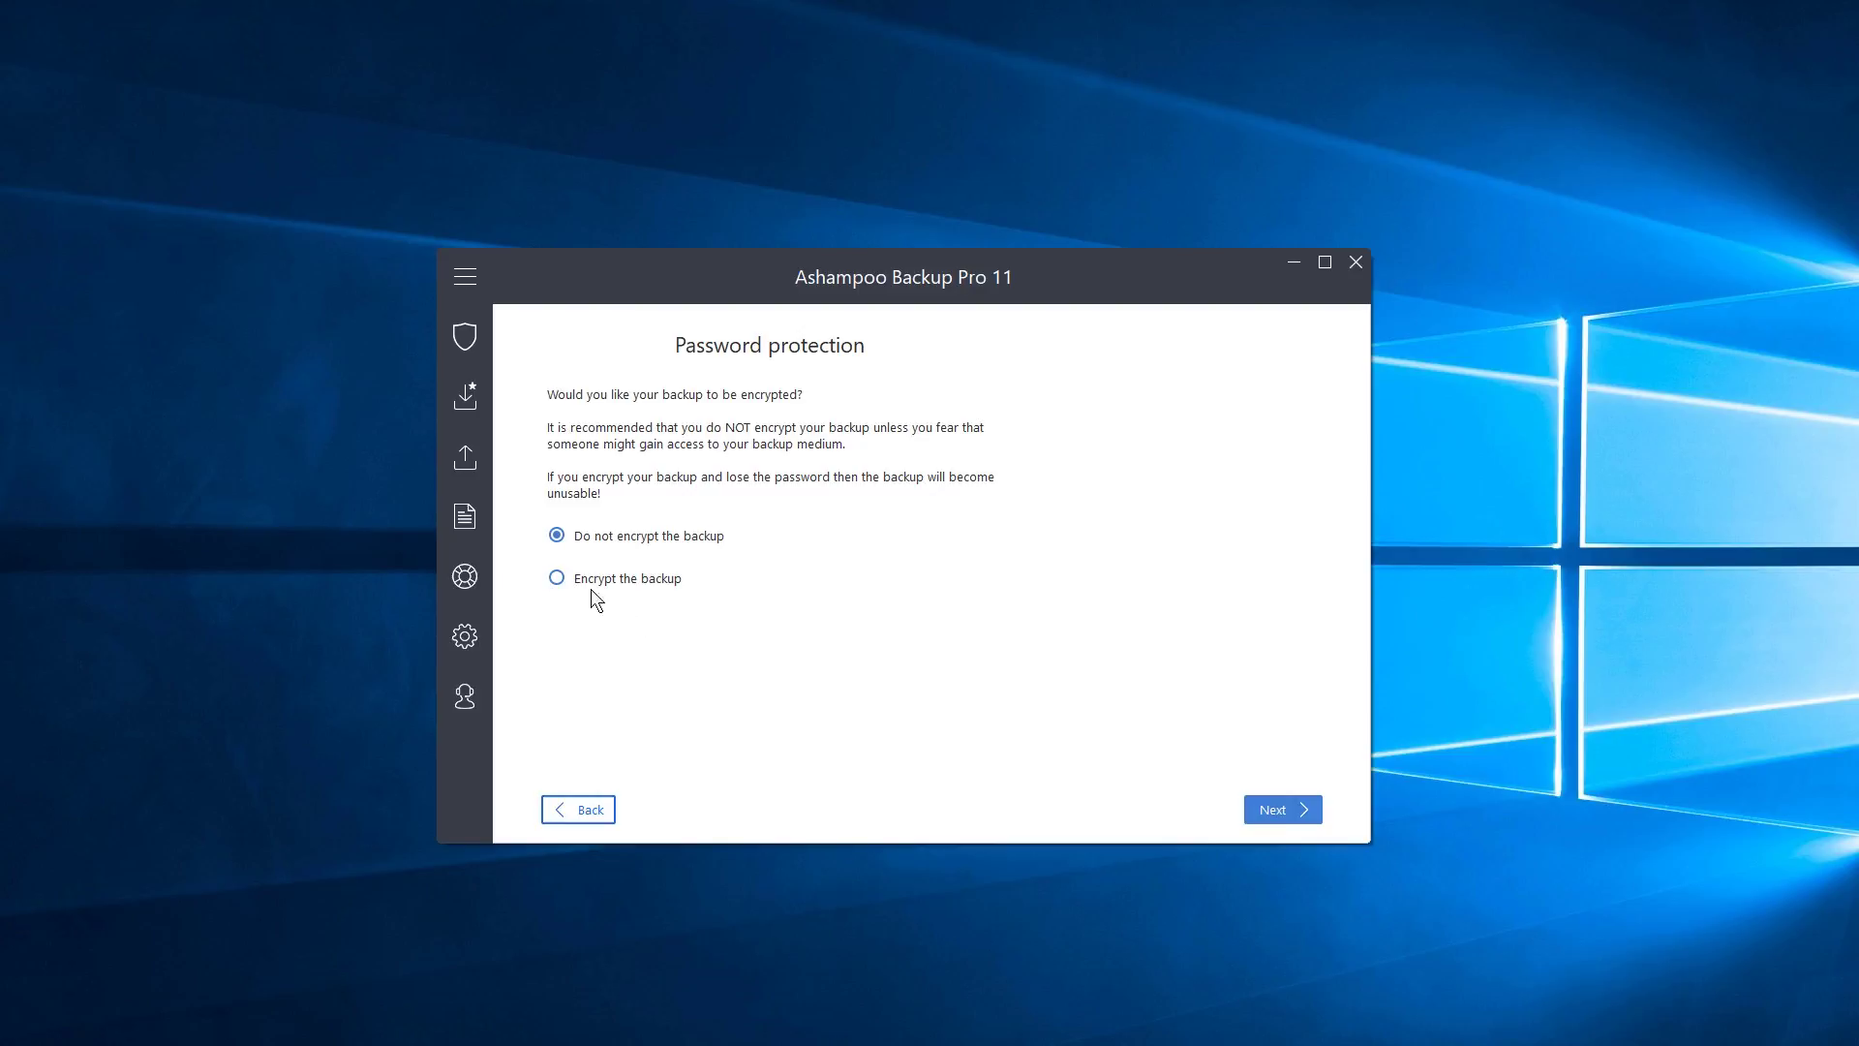
Look at the backup encryption option, then keep the backup unencrypted and continue.
{"action": "left_click", "coordinate": [557, 576]}
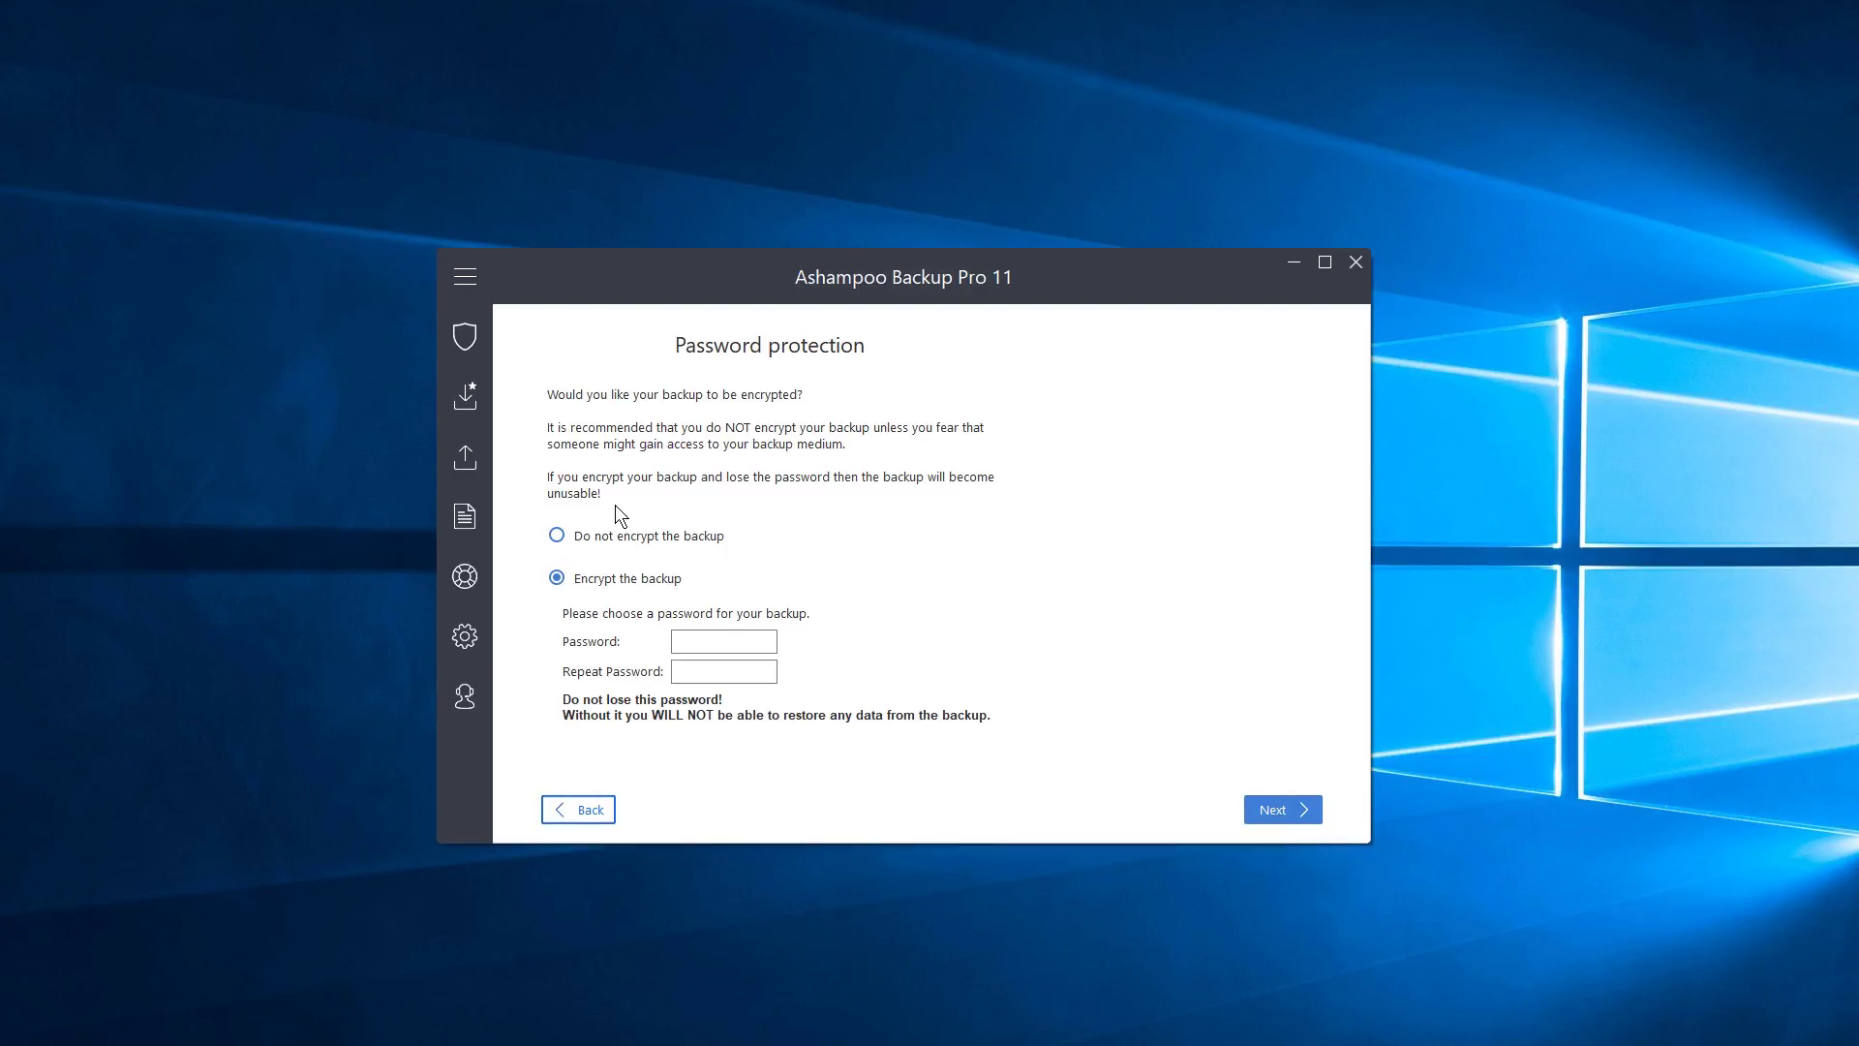
{"action": "left_click", "coordinate": [557, 536]}
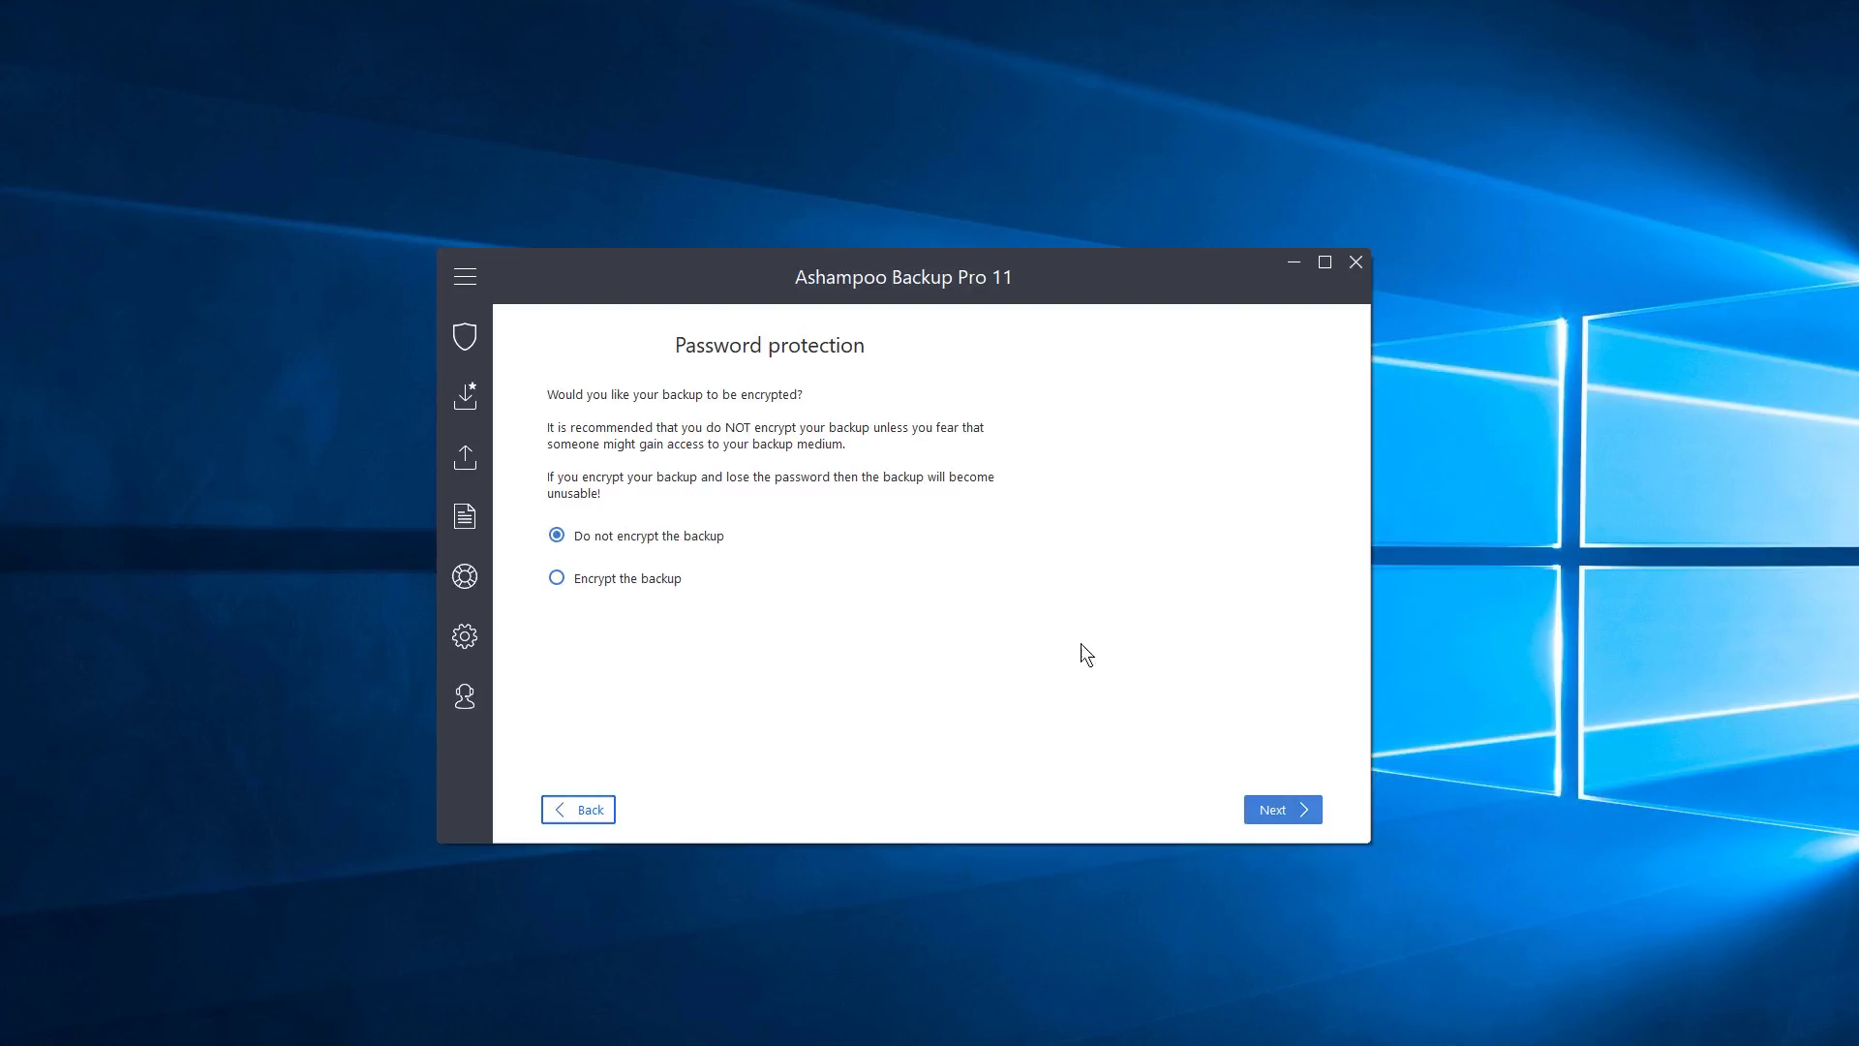
{"action": "left_click", "coordinate": [1286, 811]}
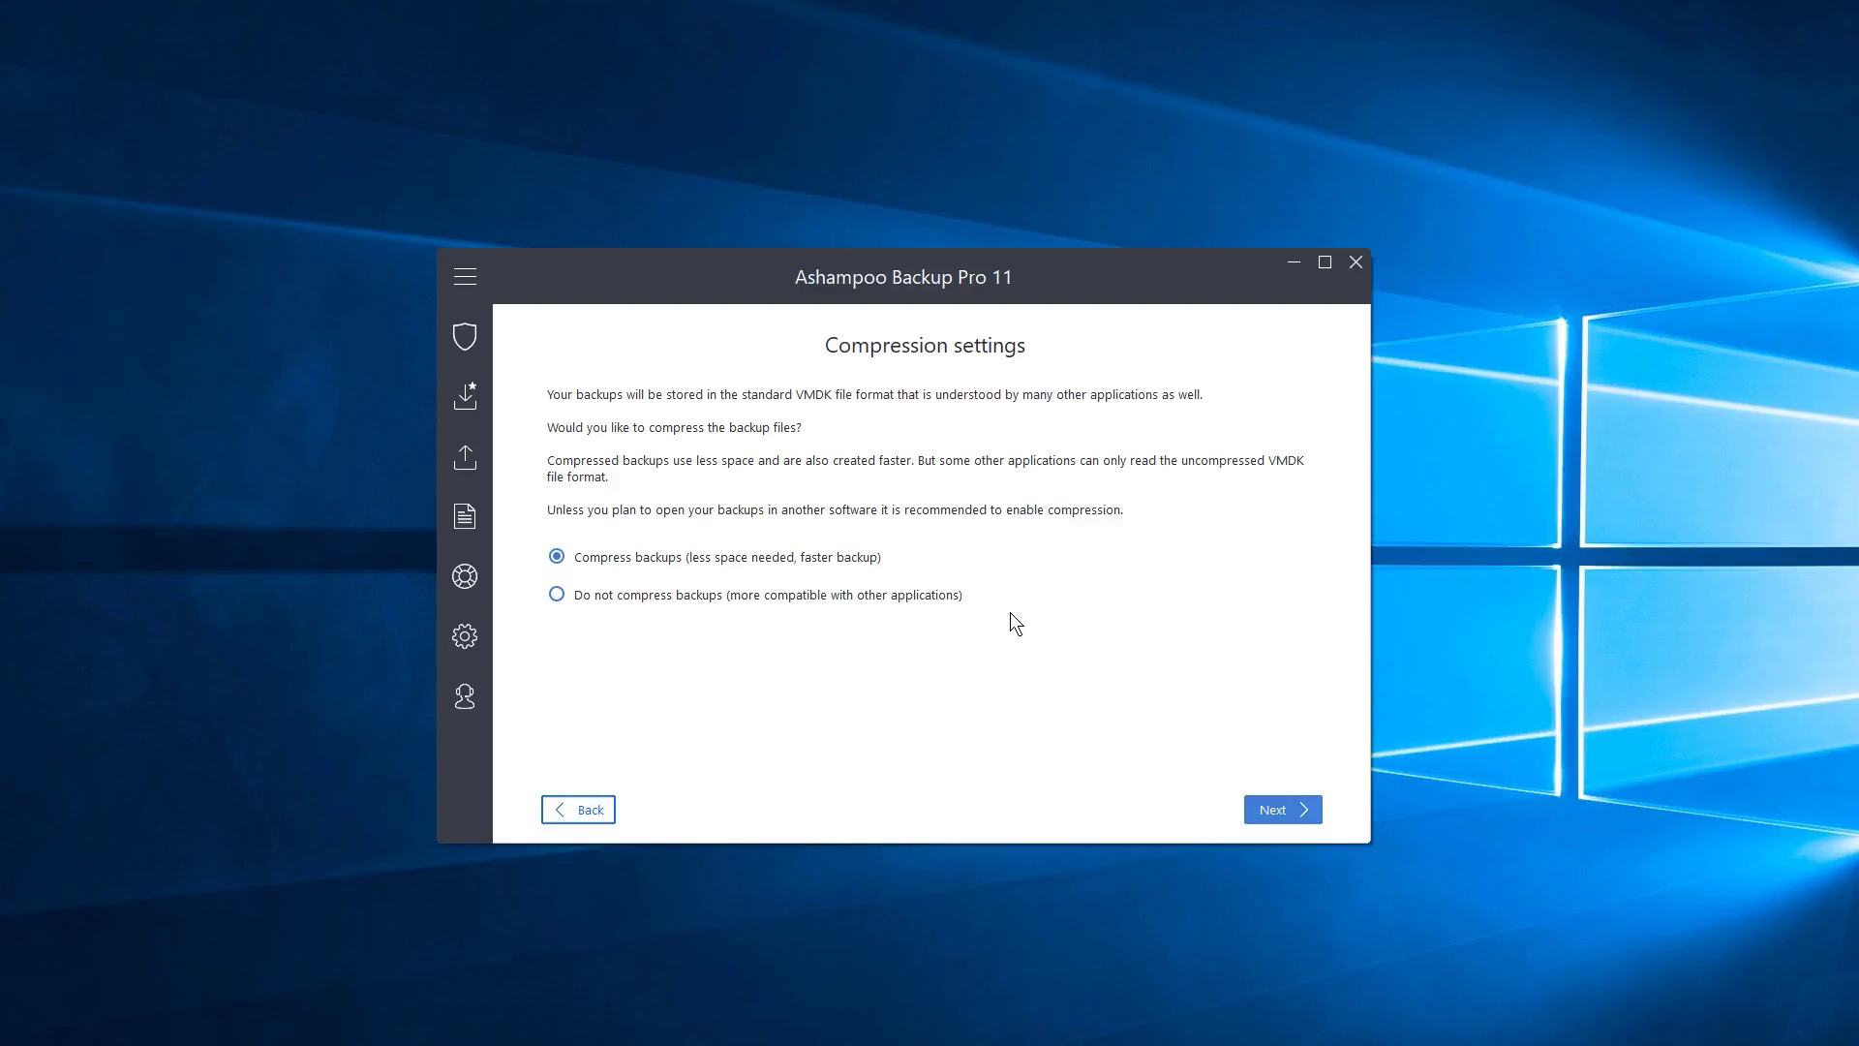
Accept compressed backups and version settings of 28 stored backups with Infinite Incremental Backup.
{"action": "left_click", "coordinate": [1288, 816]}
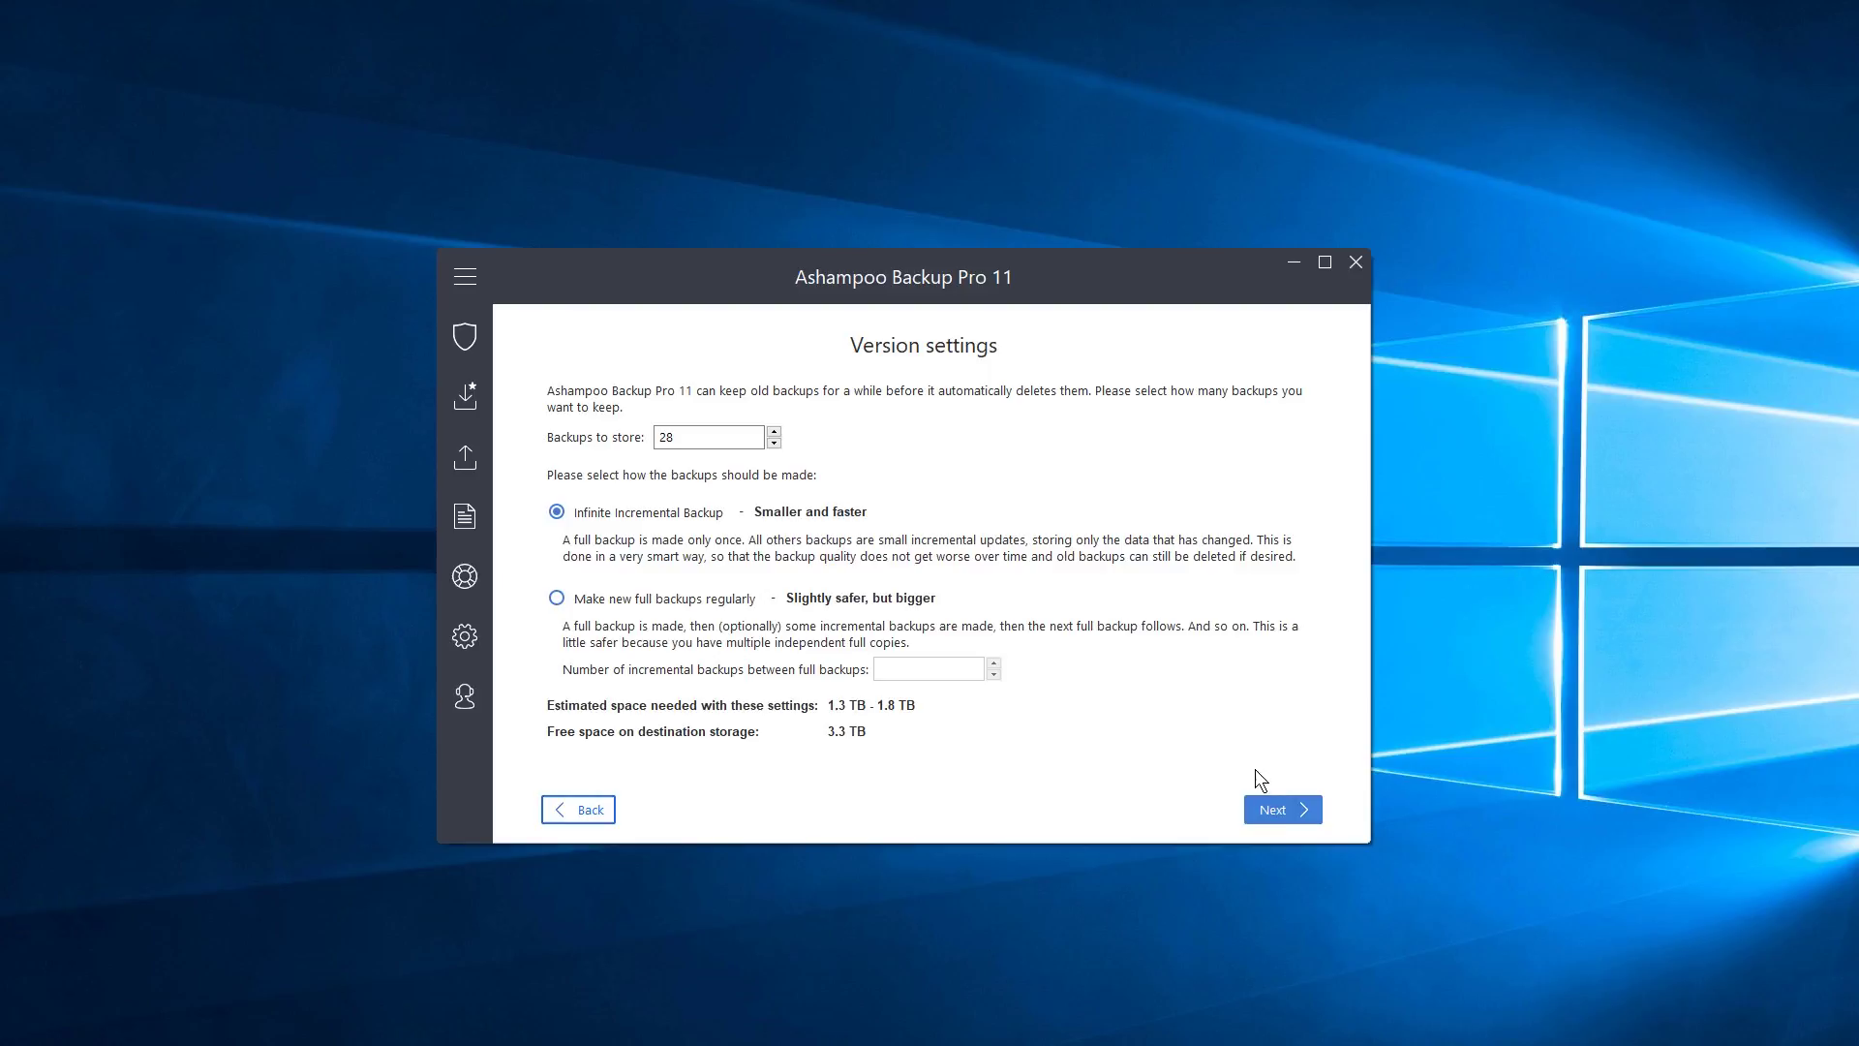
{"action": "left_click", "coordinate": [1280, 810]}
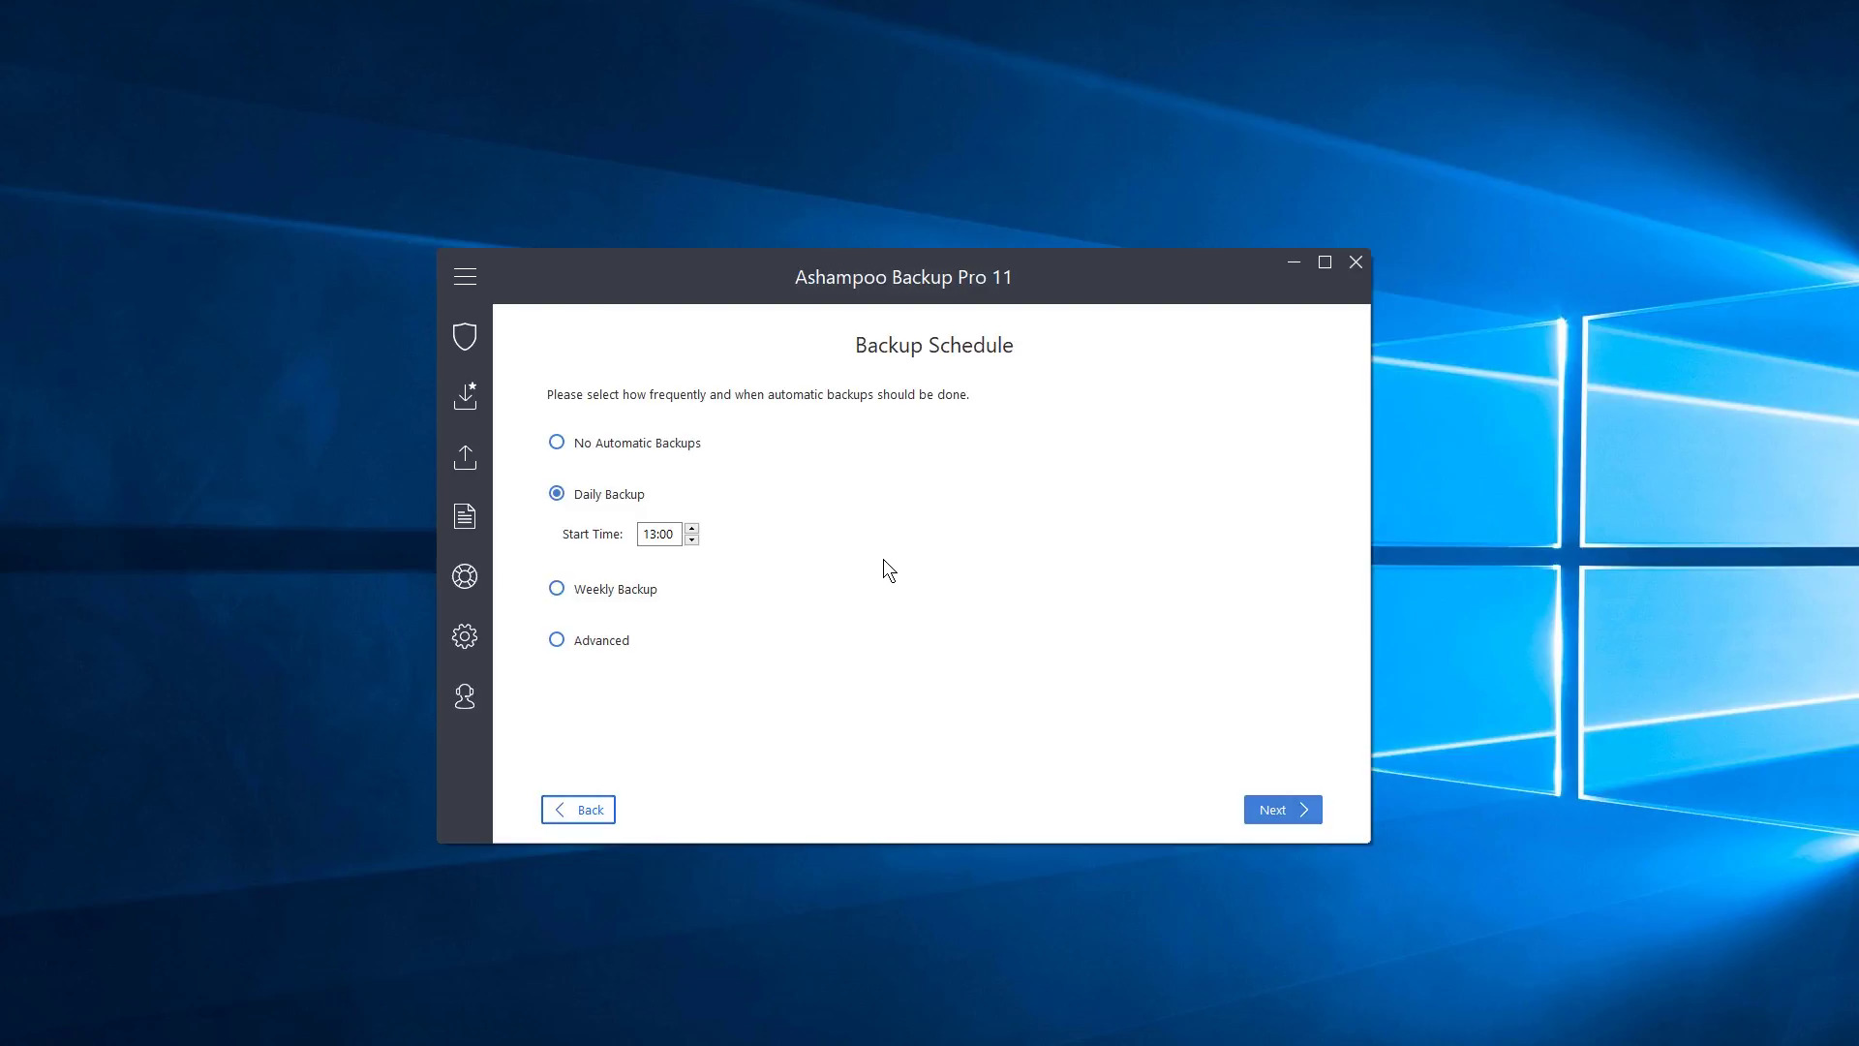
Review the no automatic, daily and weekly backup schedule options, including the weekday choices.
{"action": "left_click", "coordinate": [558, 444]}
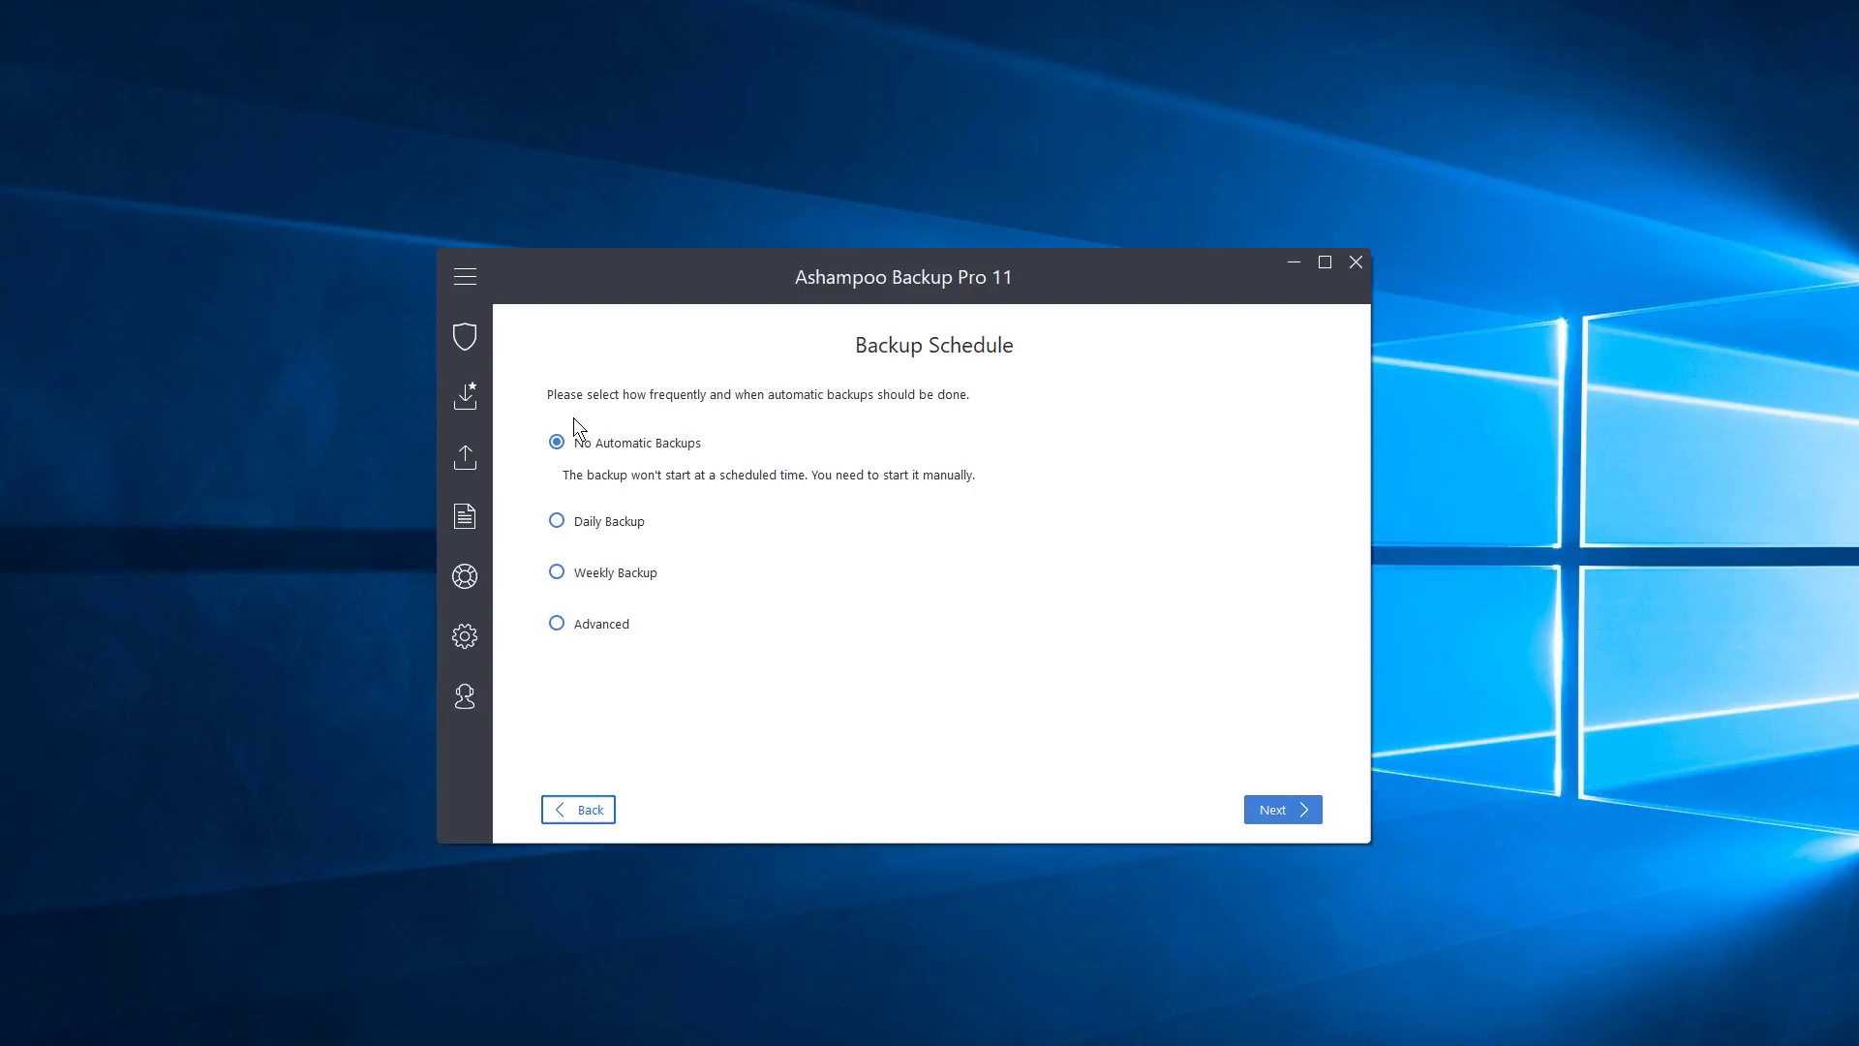
{"action": "left_click", "coordinate": [558, 523]}
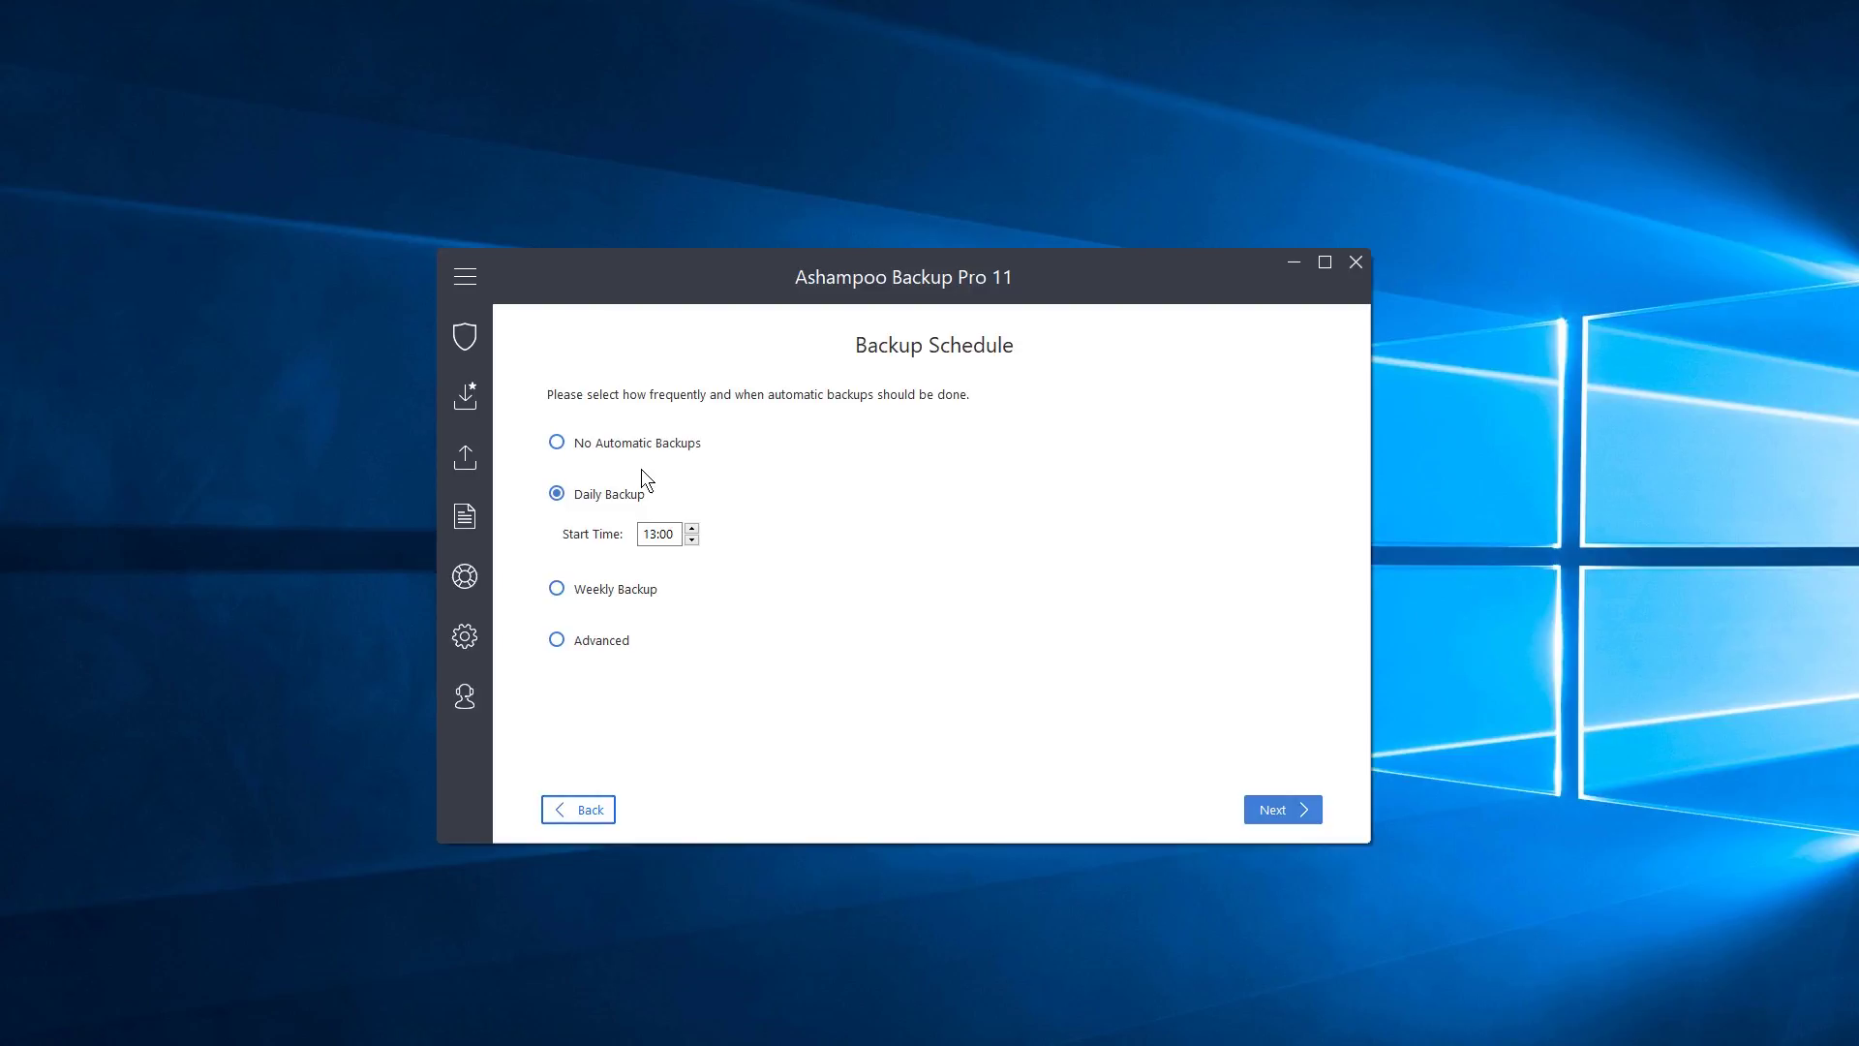
{"action": "left_click", "coordinate": [556, 588]}
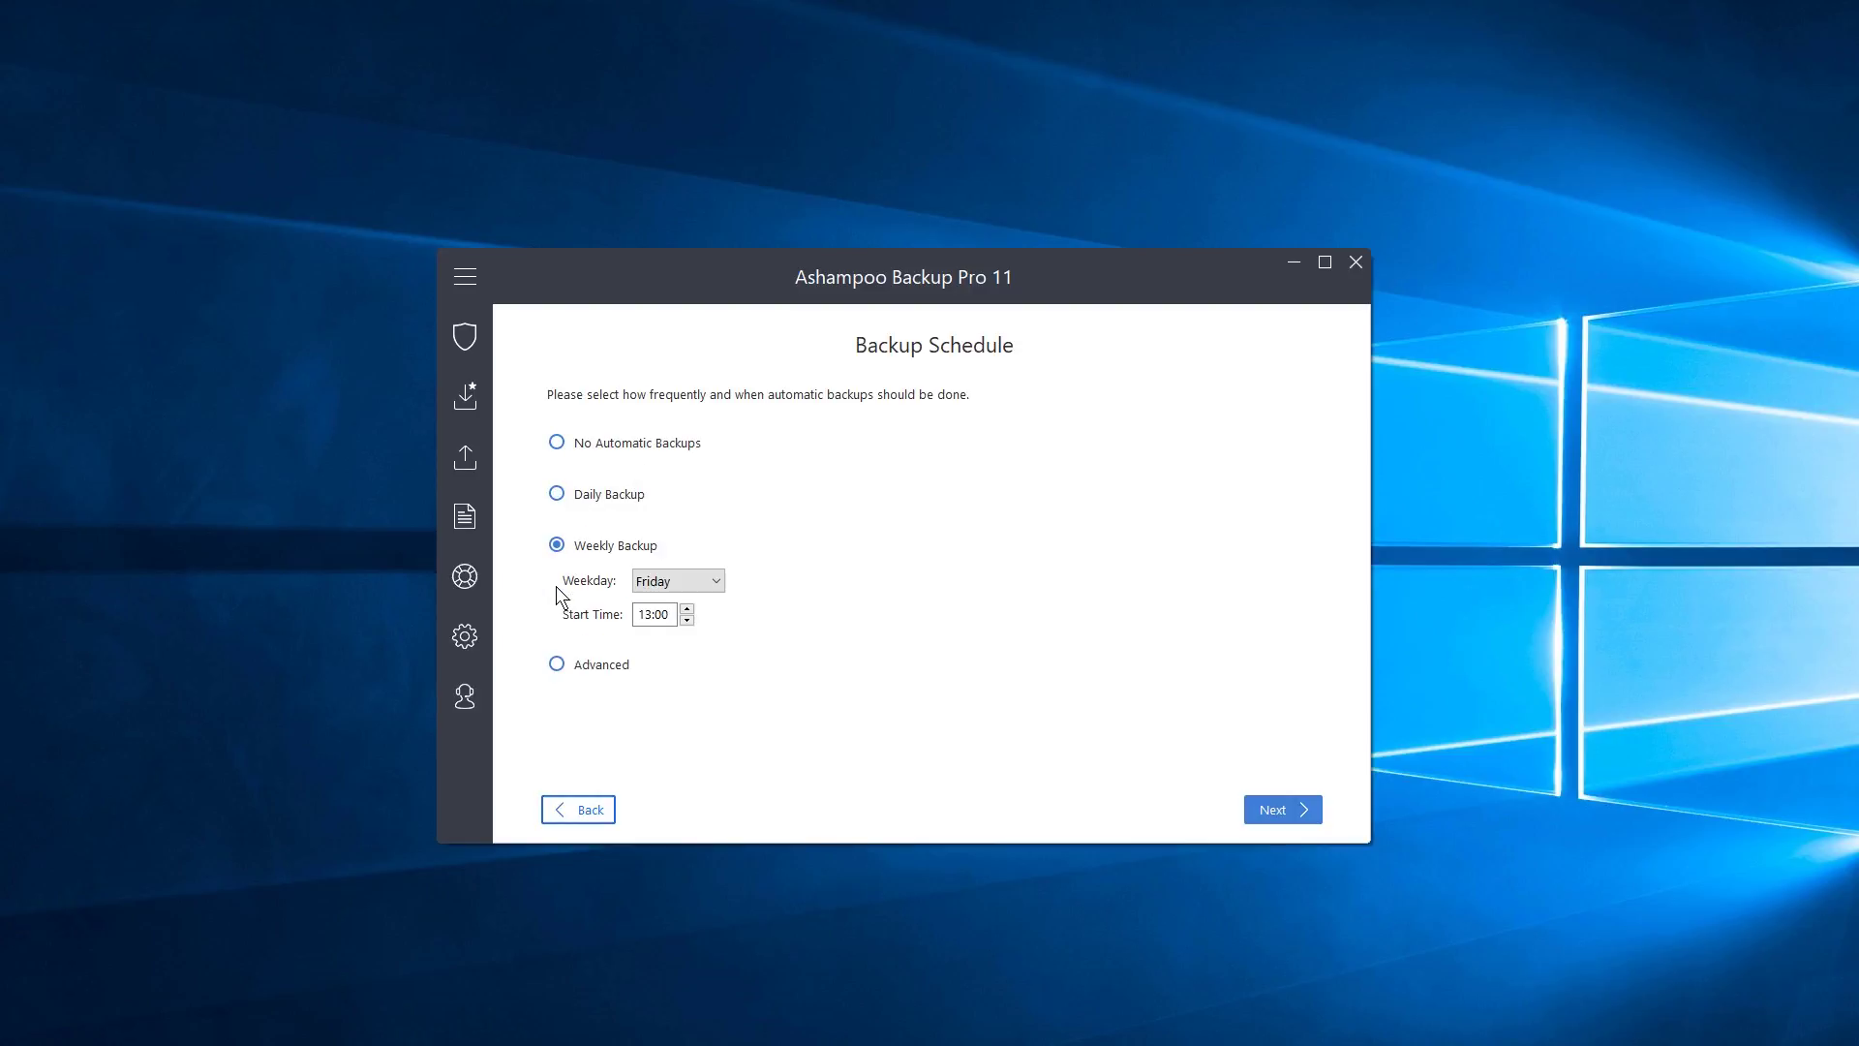
{"action": "left_click", "coordinate": [715, 579]}
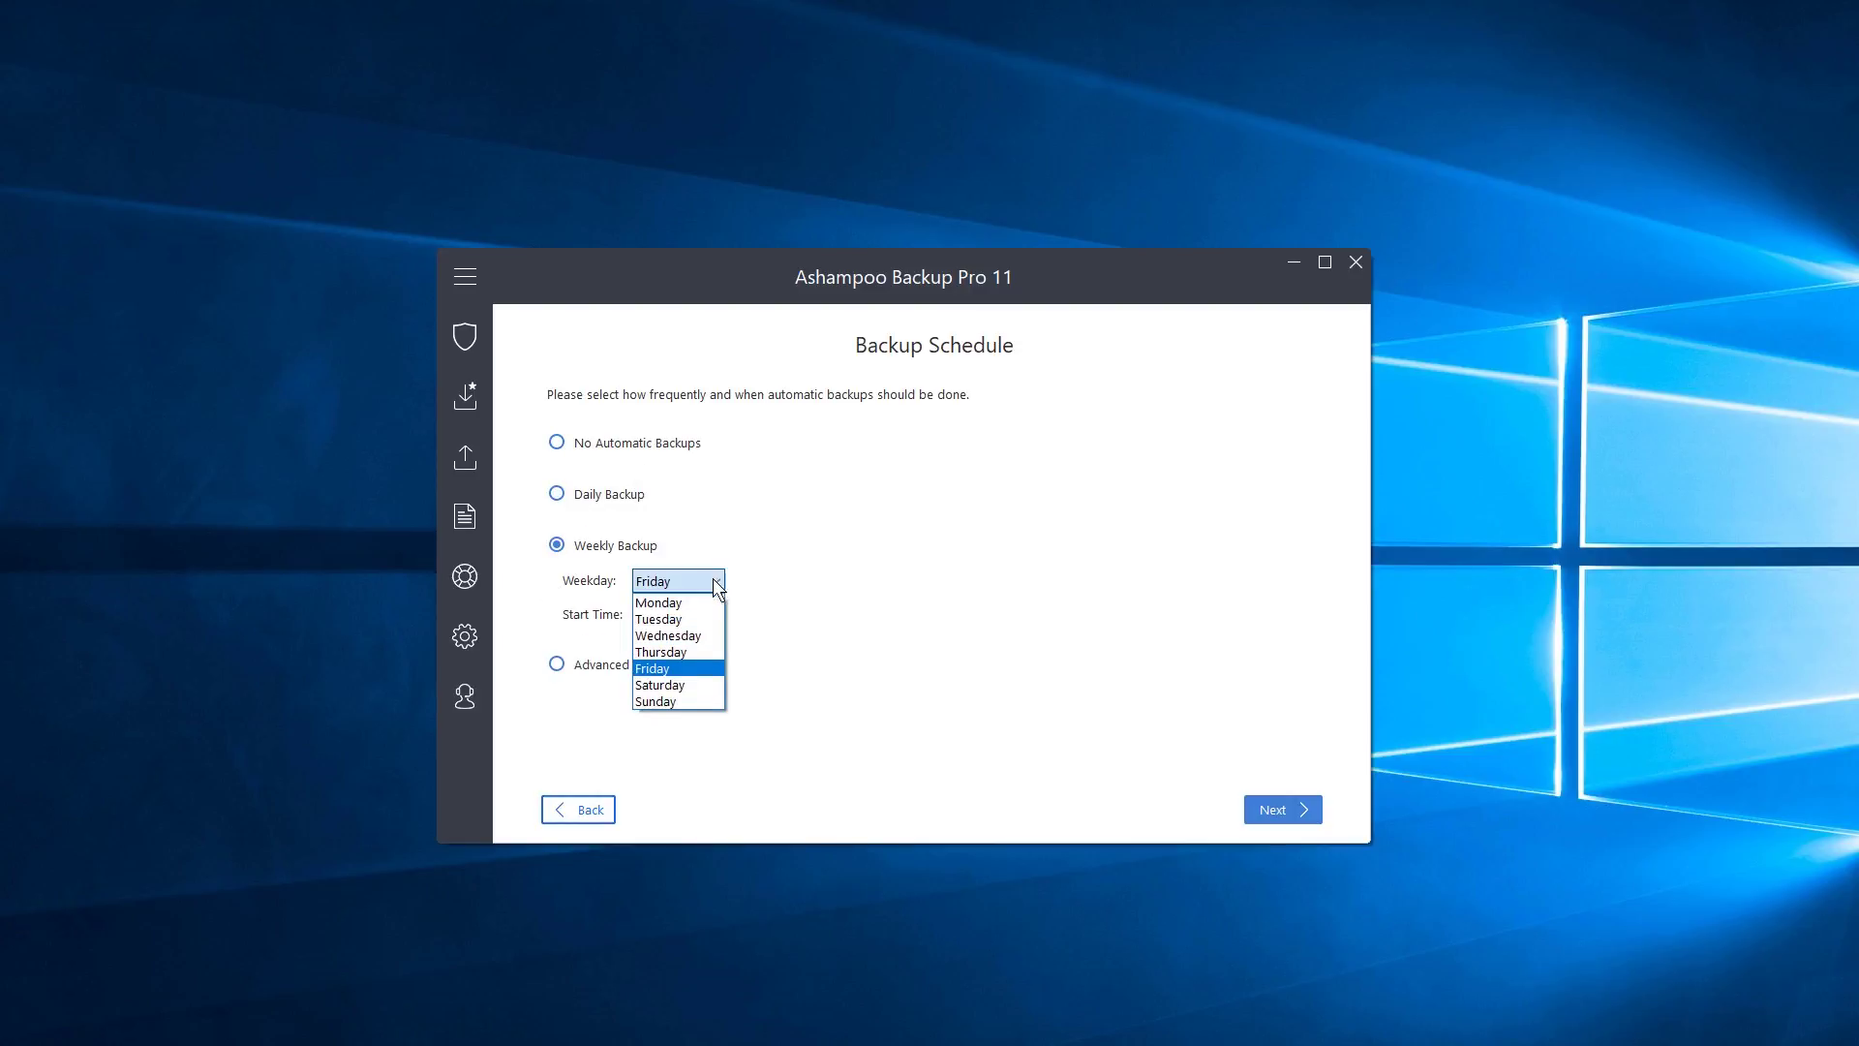
{"action": "left_click", "coordinate": [800, 603]}
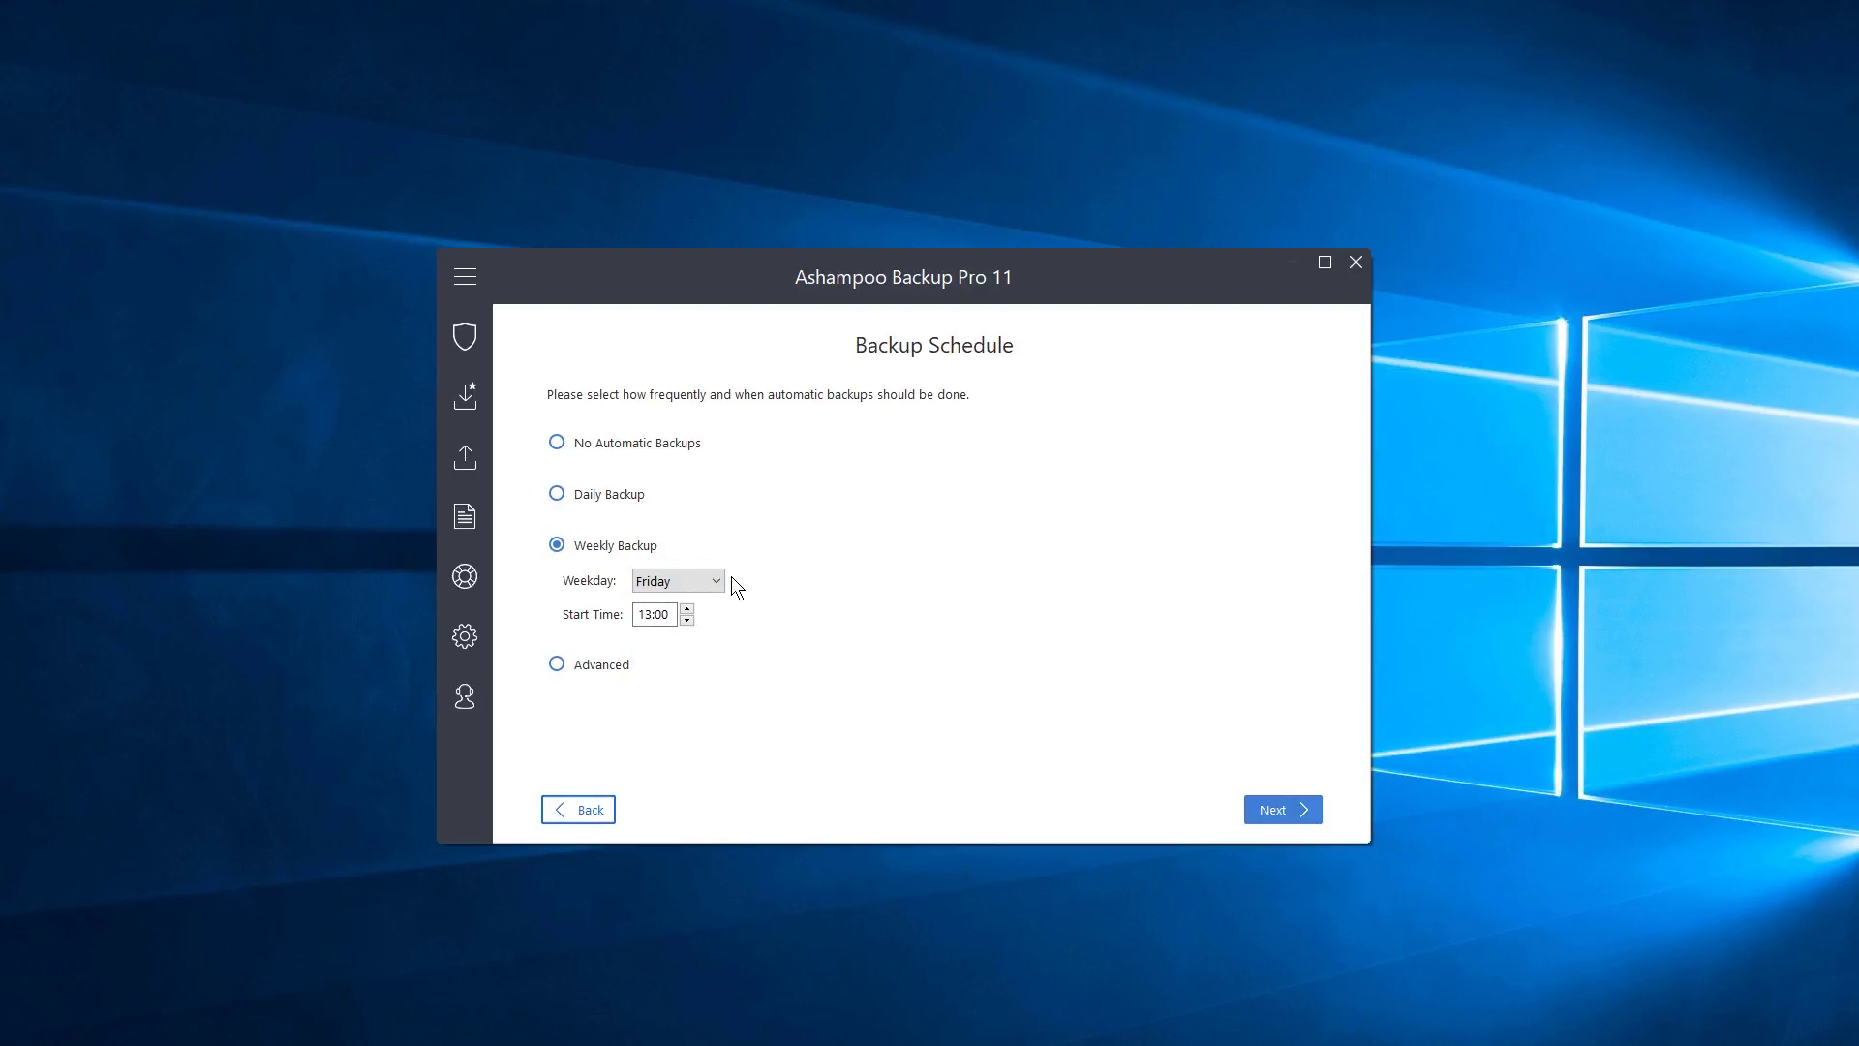
Switch to the advanced backup schedule and remove its "Every day at 13:00" entry.
{"action": "left_click", "coordinate": [556, 664]}
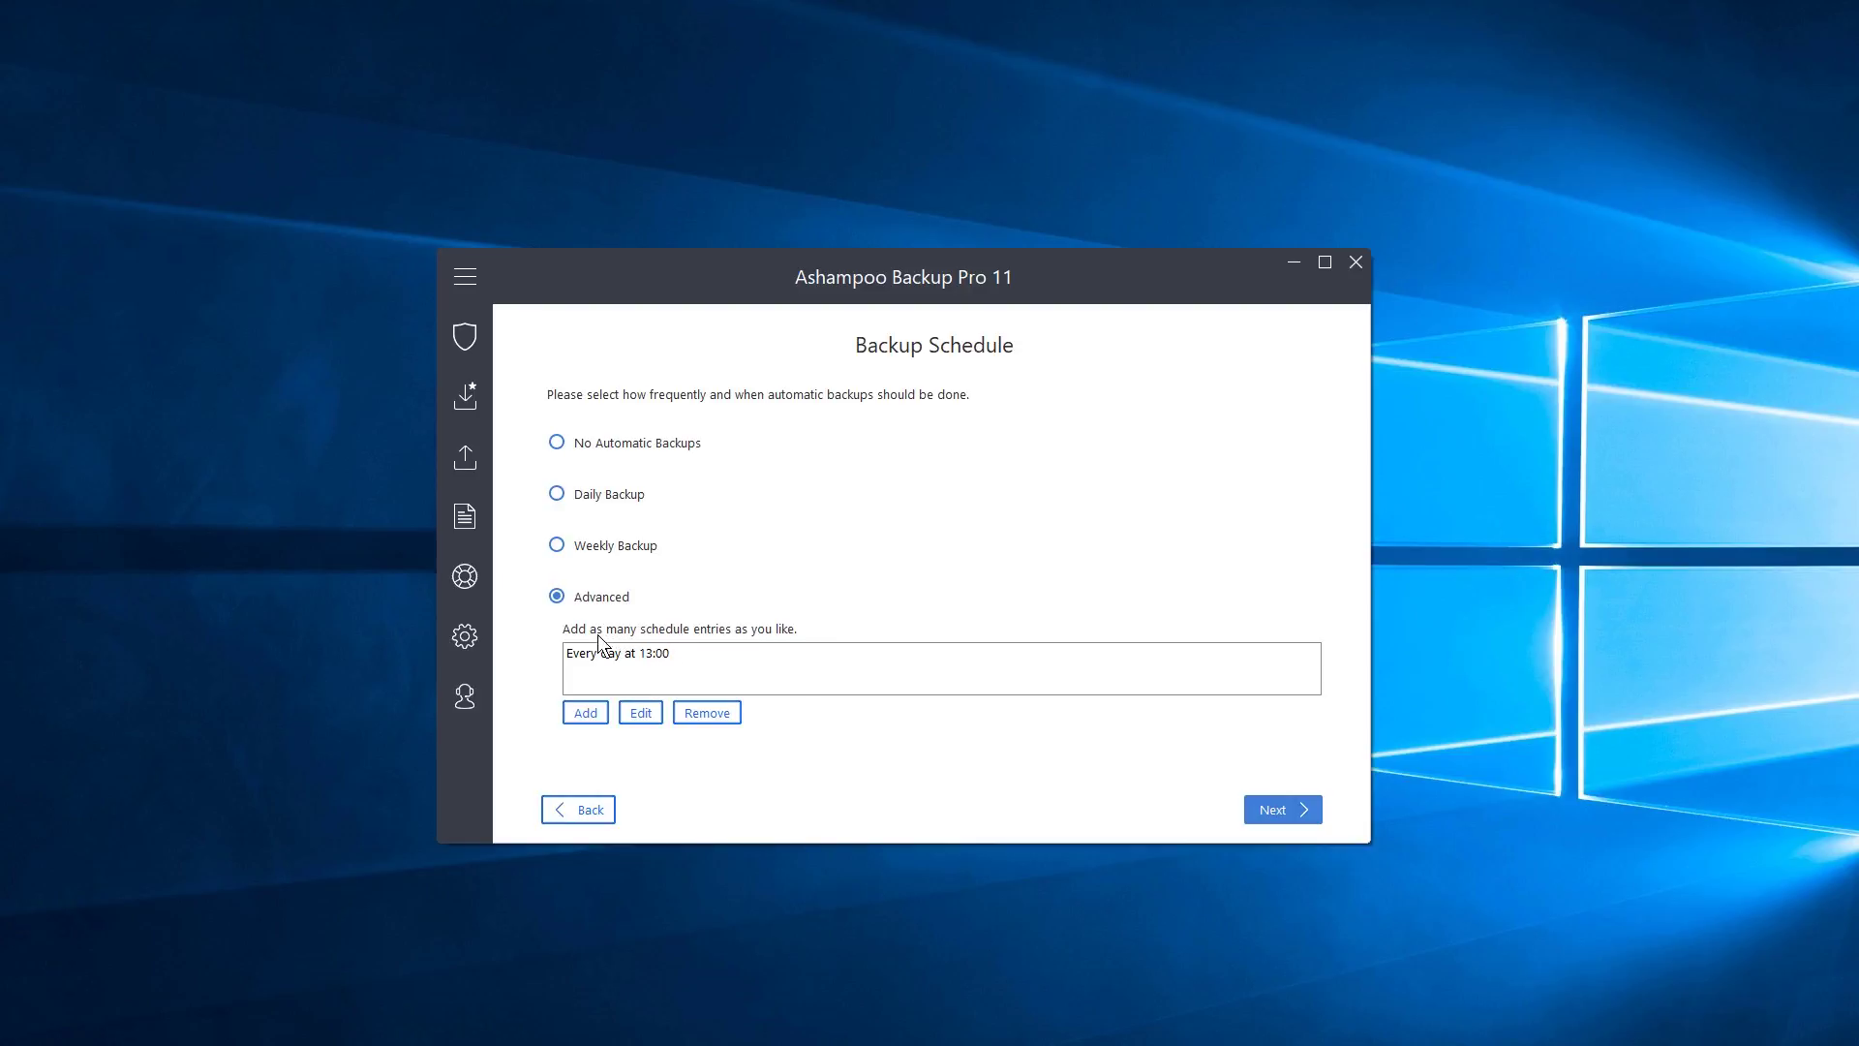
{"action": "left_click", "coordinate": [600, 652]}
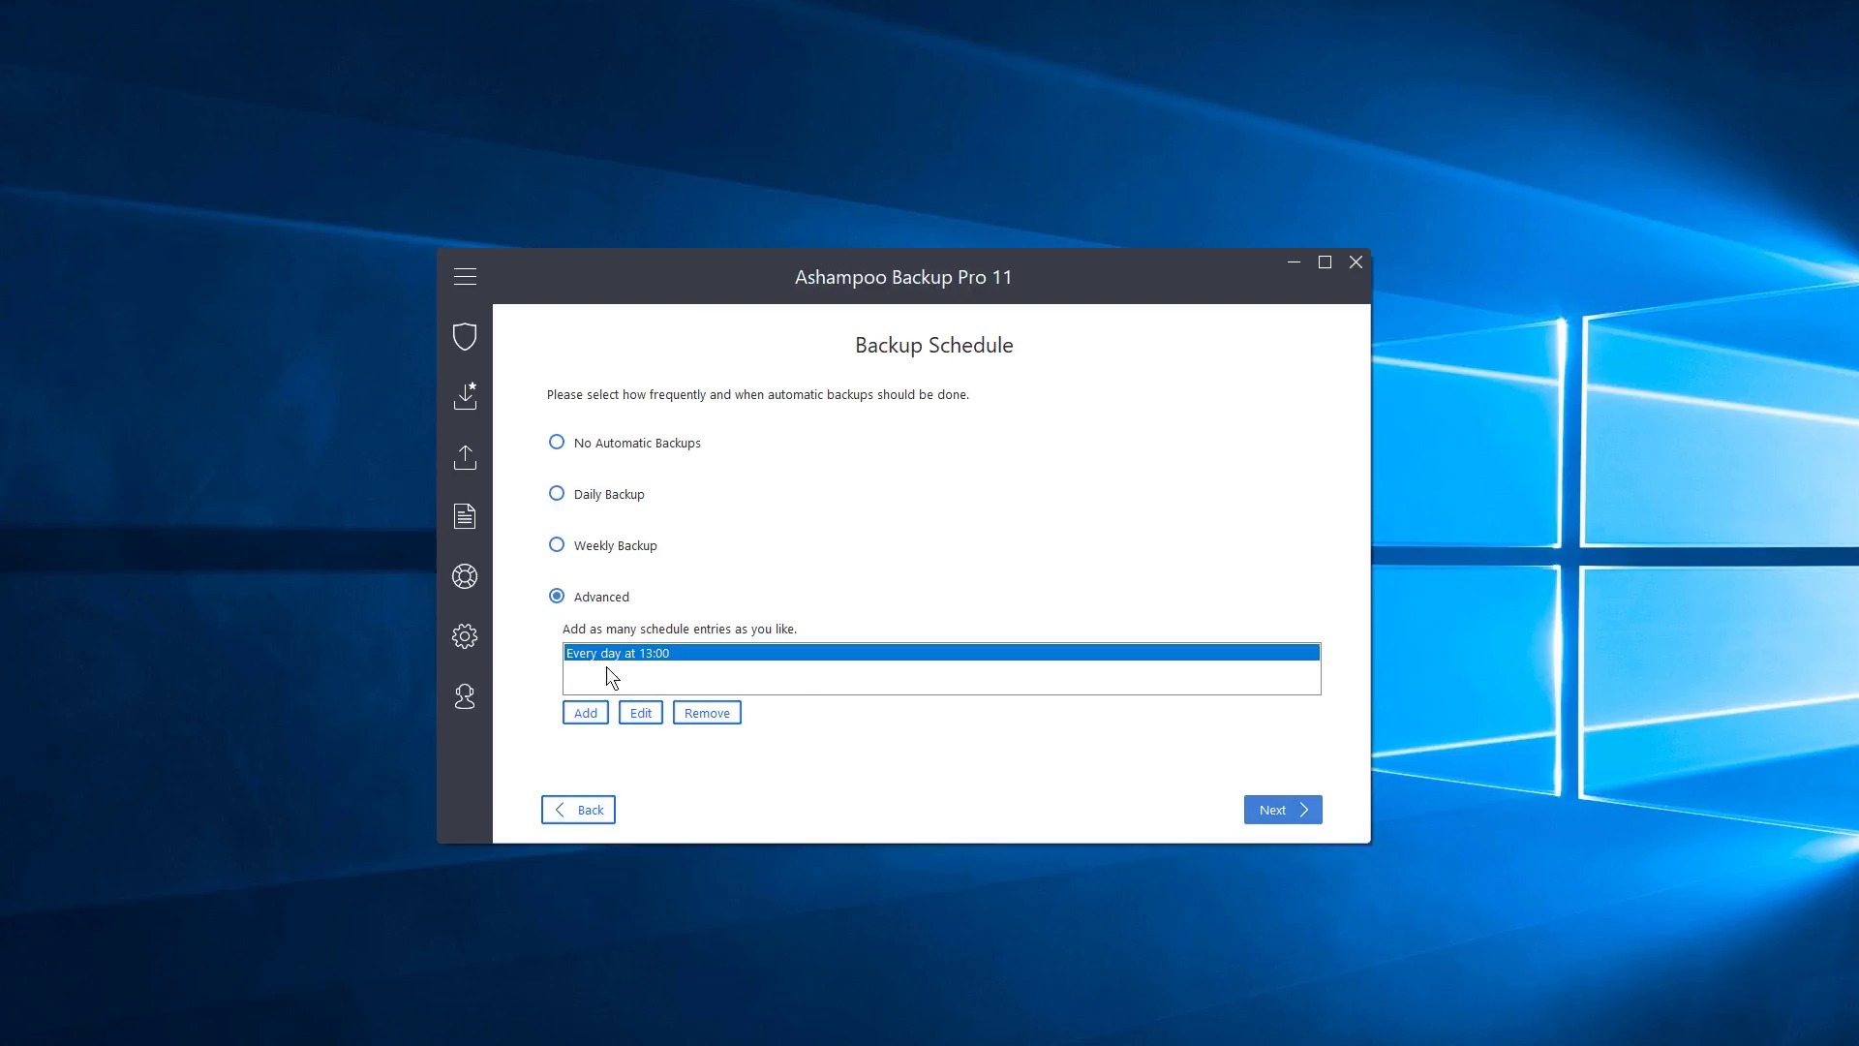
{"action": "left_click", "coordinate": [707, 714]}
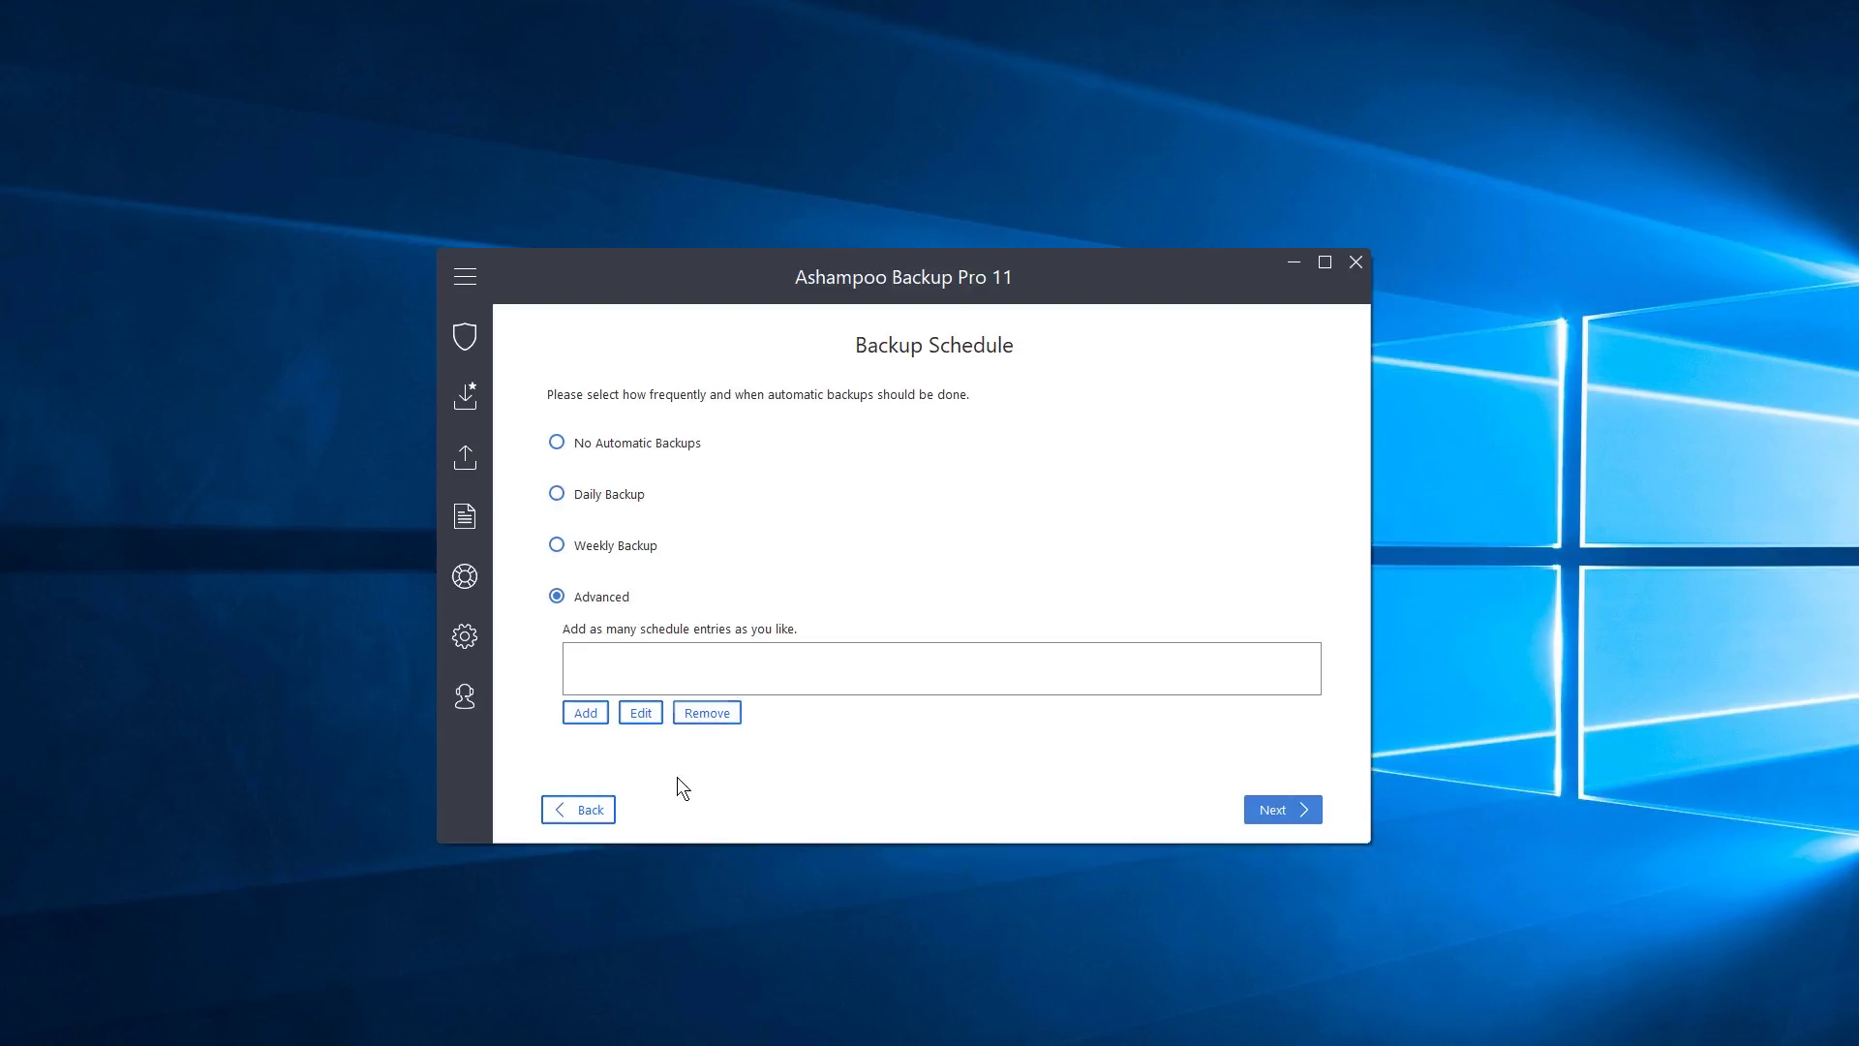
Add a schedule entry for every Monday at 13:00 with a step size of 2.
{"action": "left_click", "coordinate": [580, 713]}
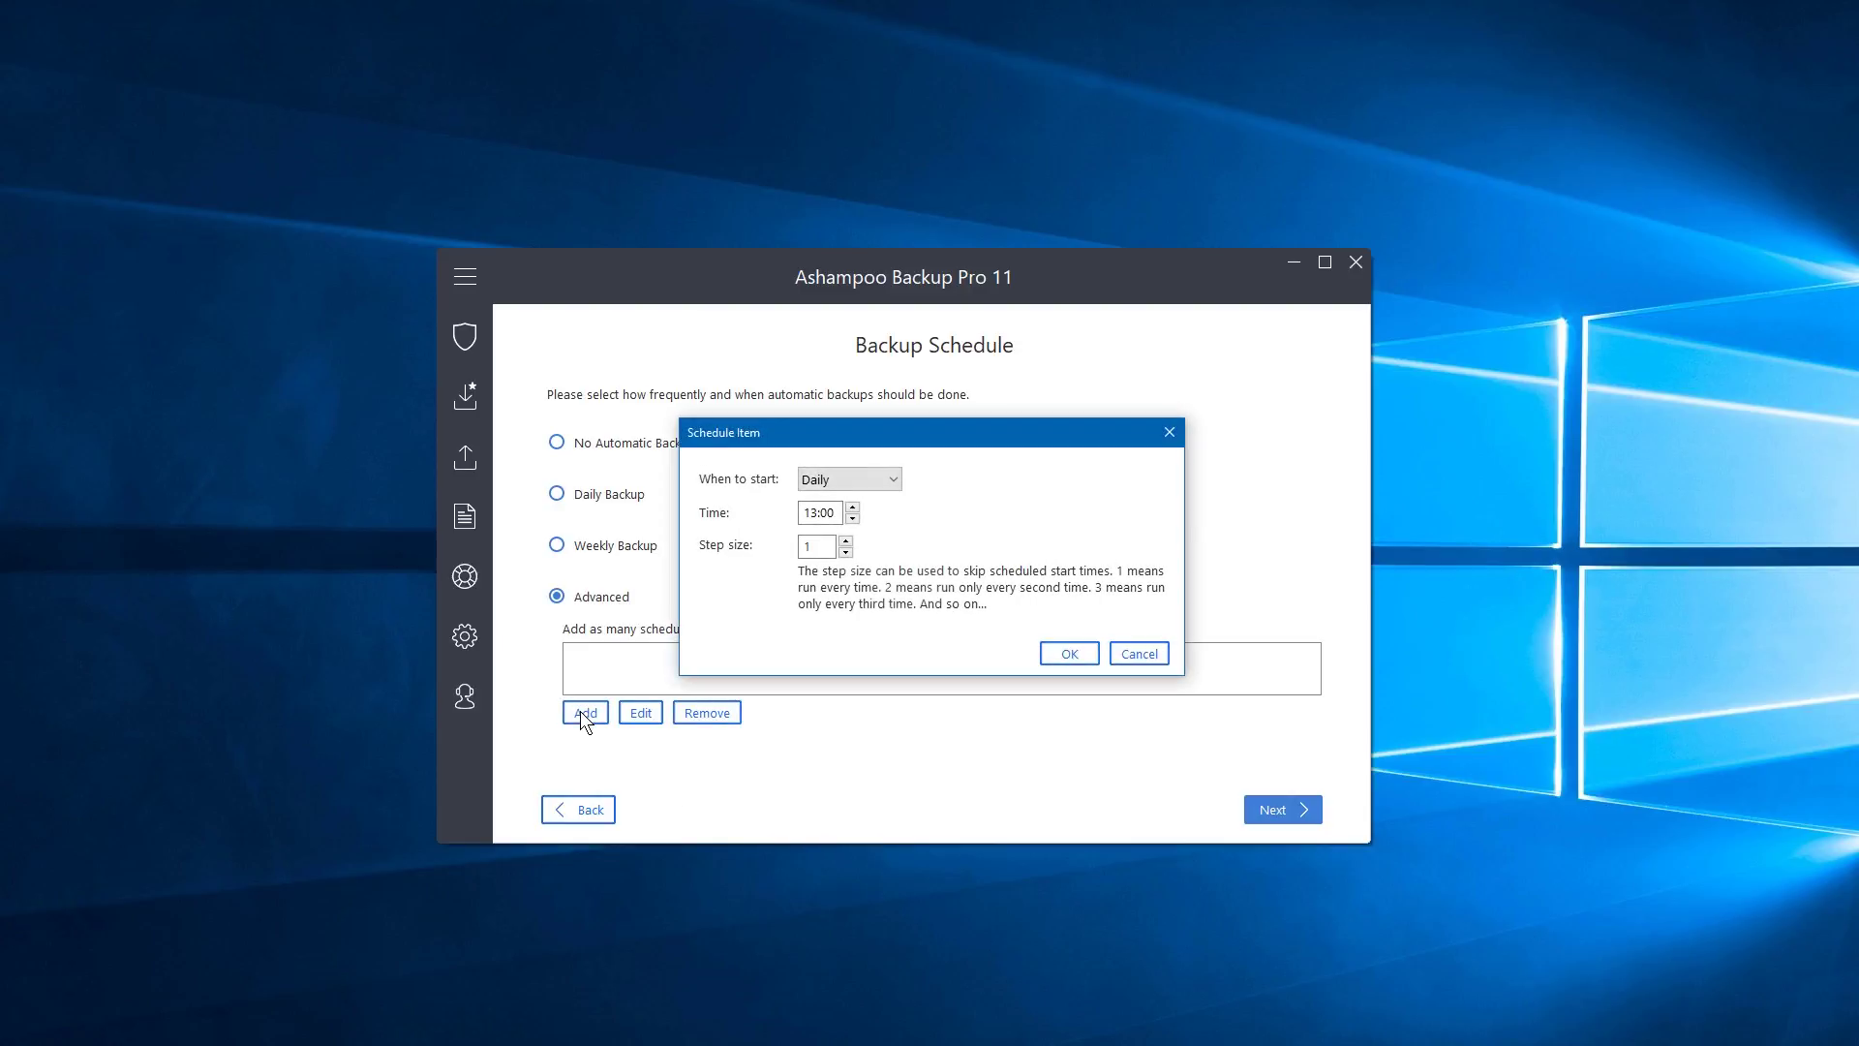
{"action": "left_click", "coordinate": [890, 484]}
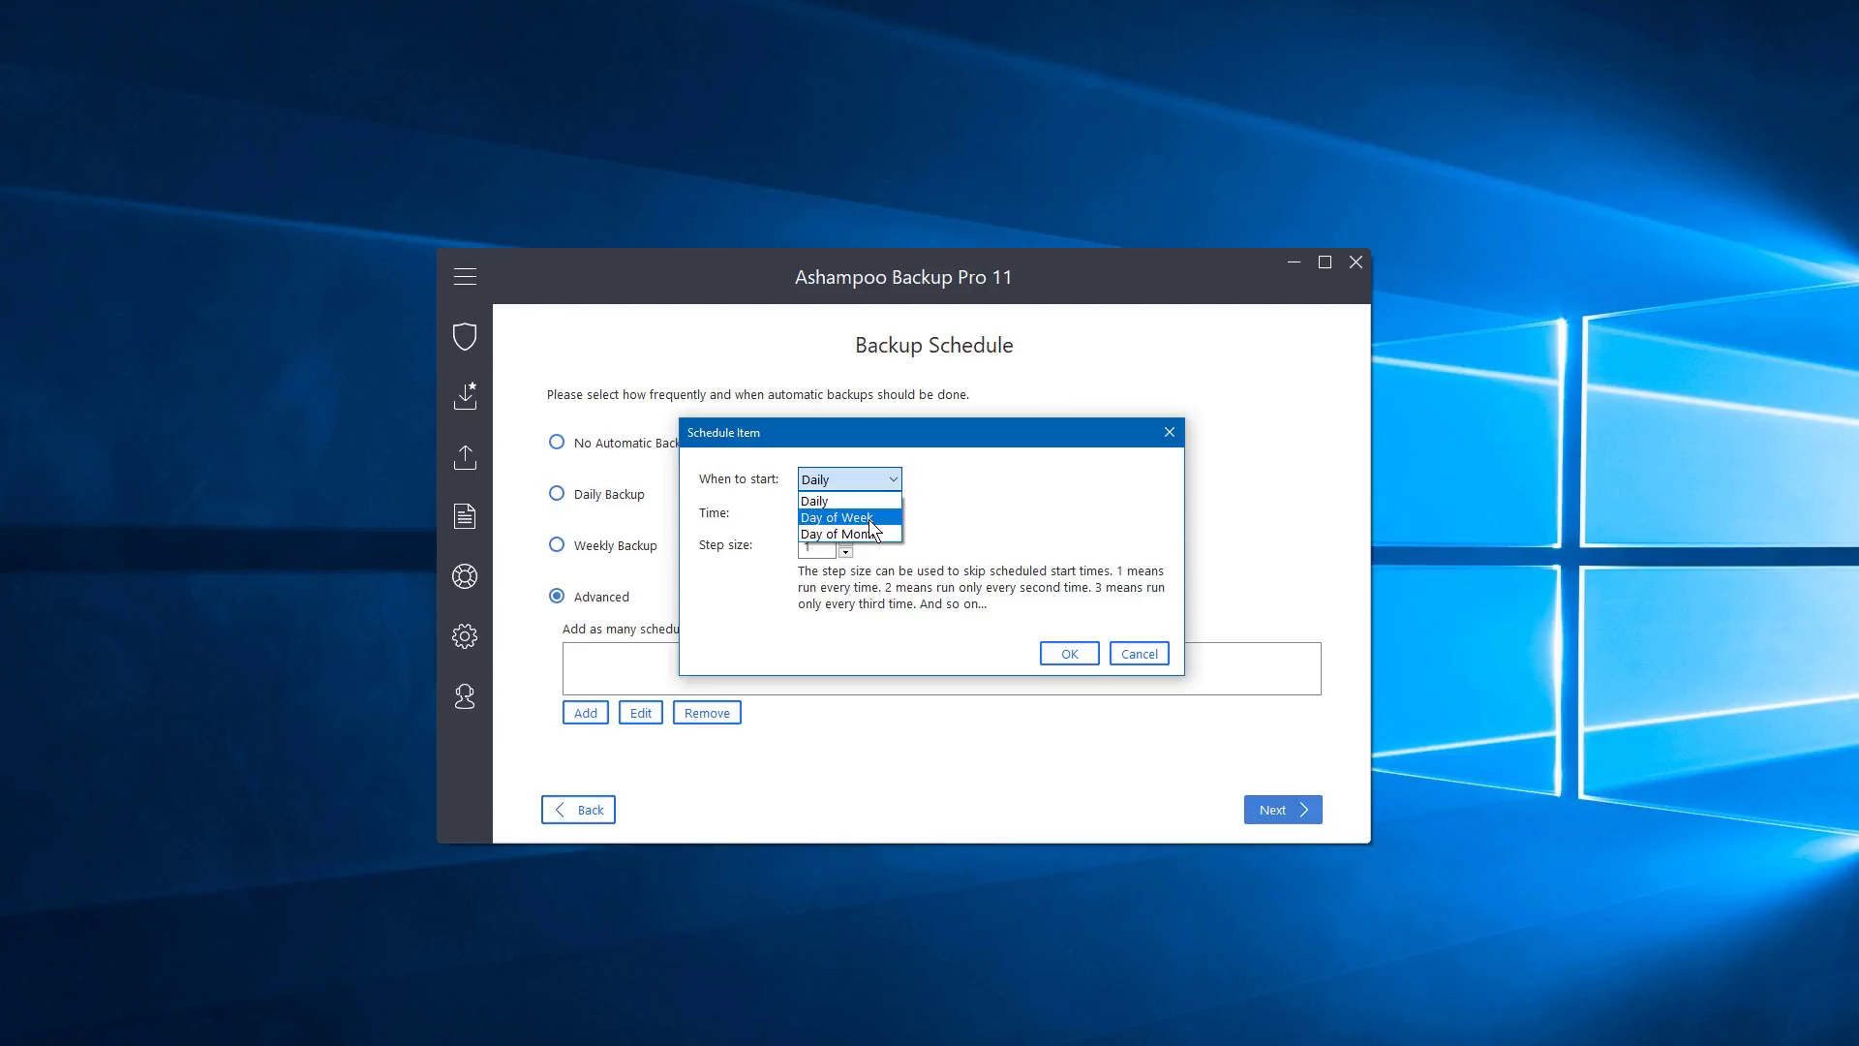
{"action": "left_click", "coordinate": [869, 520]}
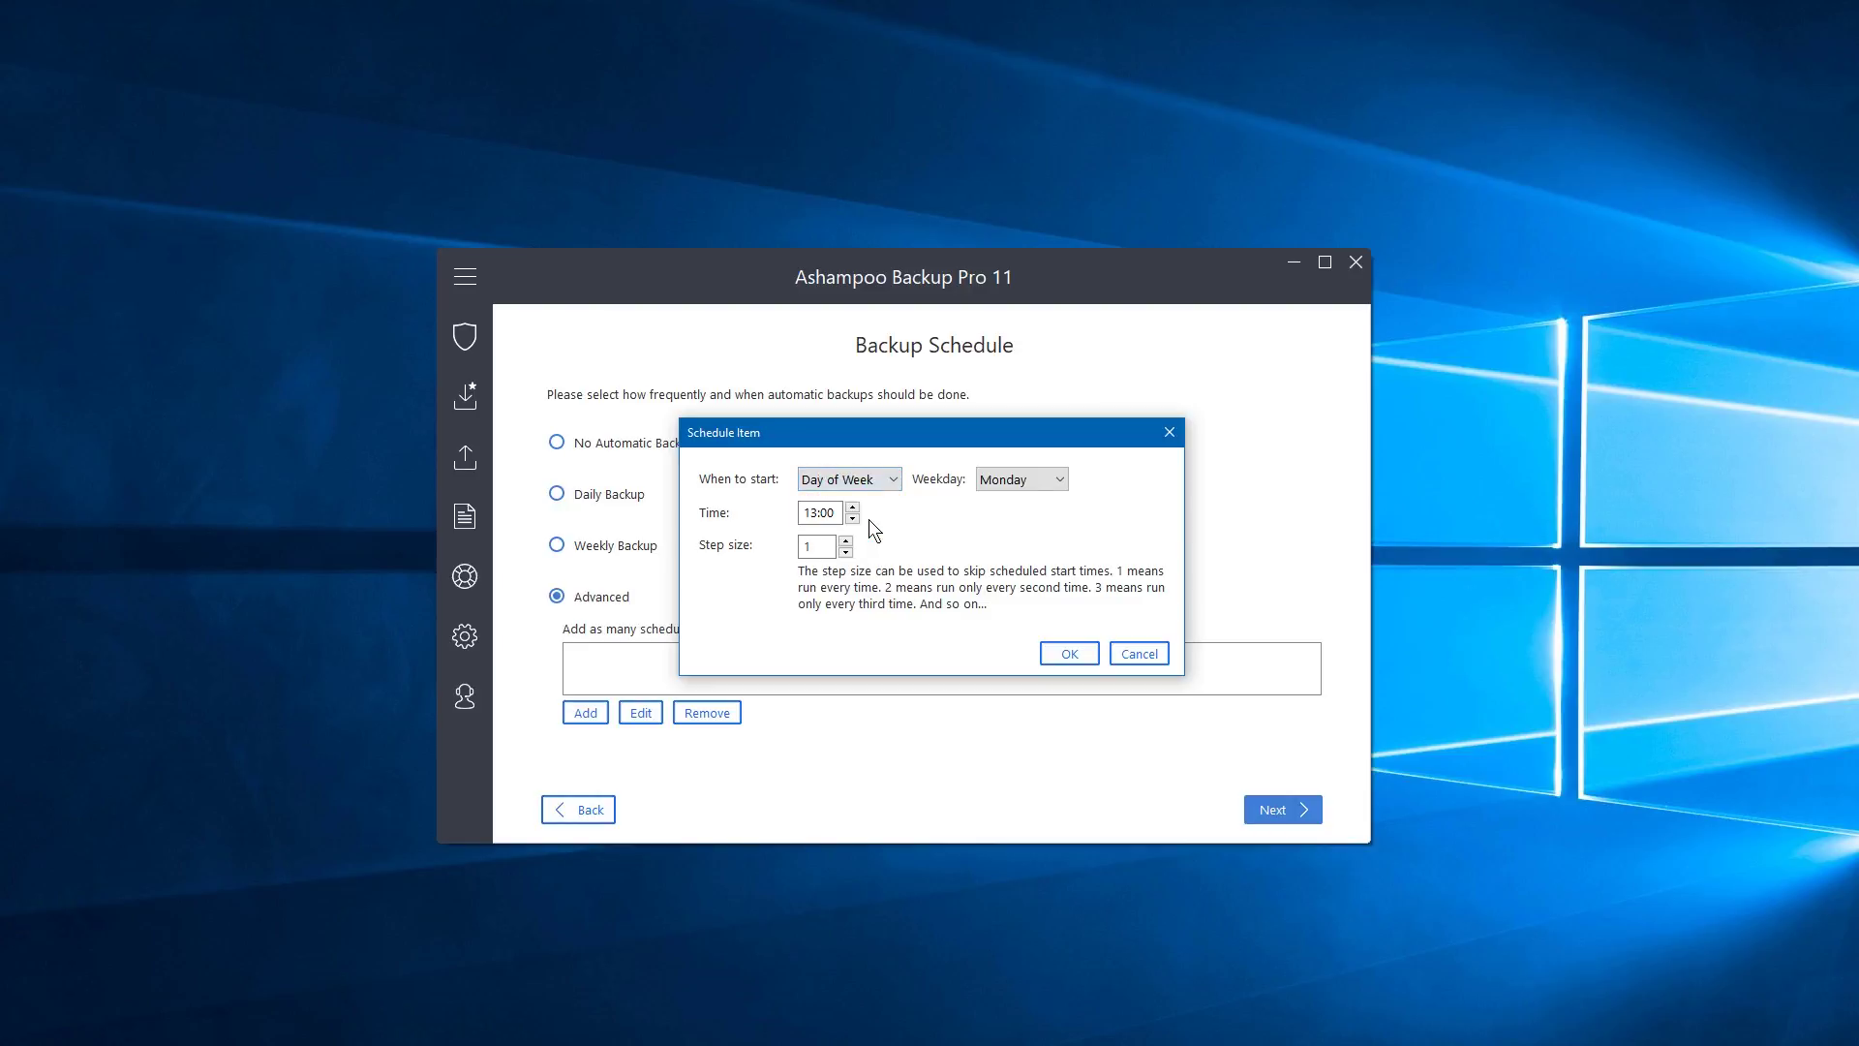
{"action": "left_click", "coordinate": [1059, 480]}
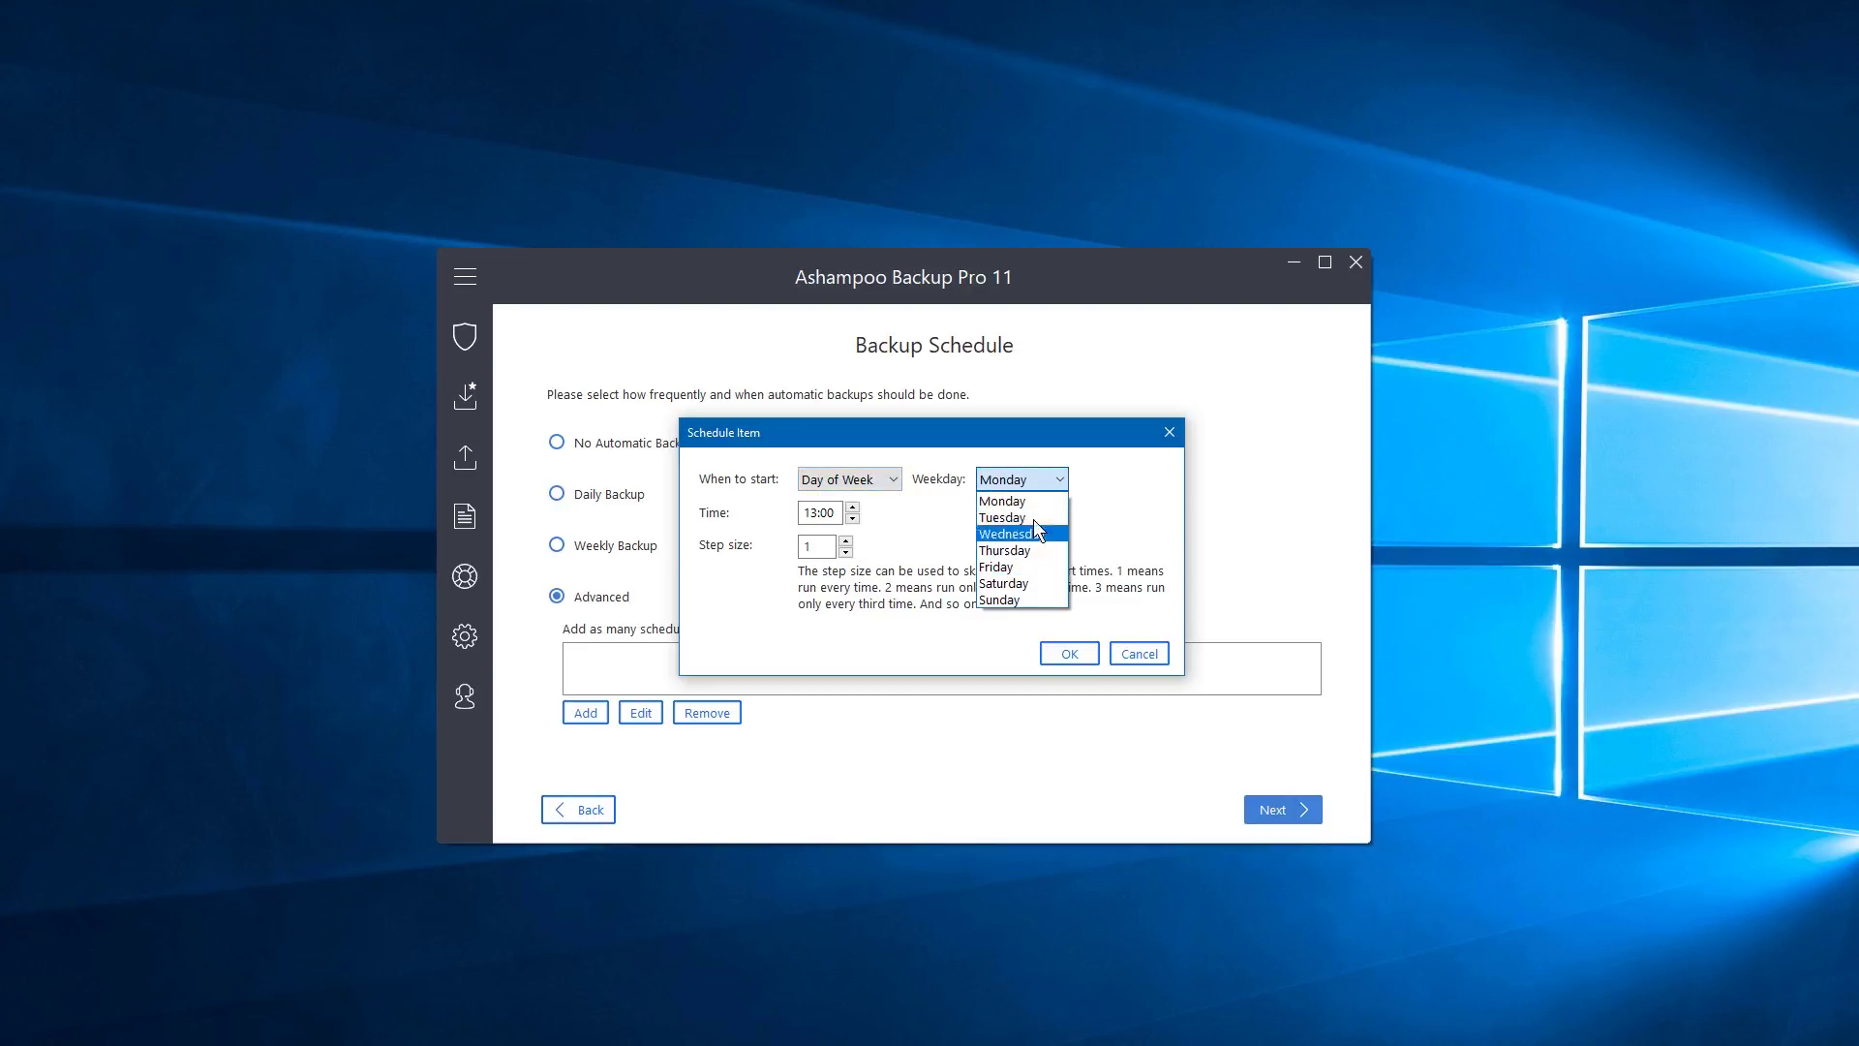
{"action": "left_click", "coordinate": [1039, 503]}
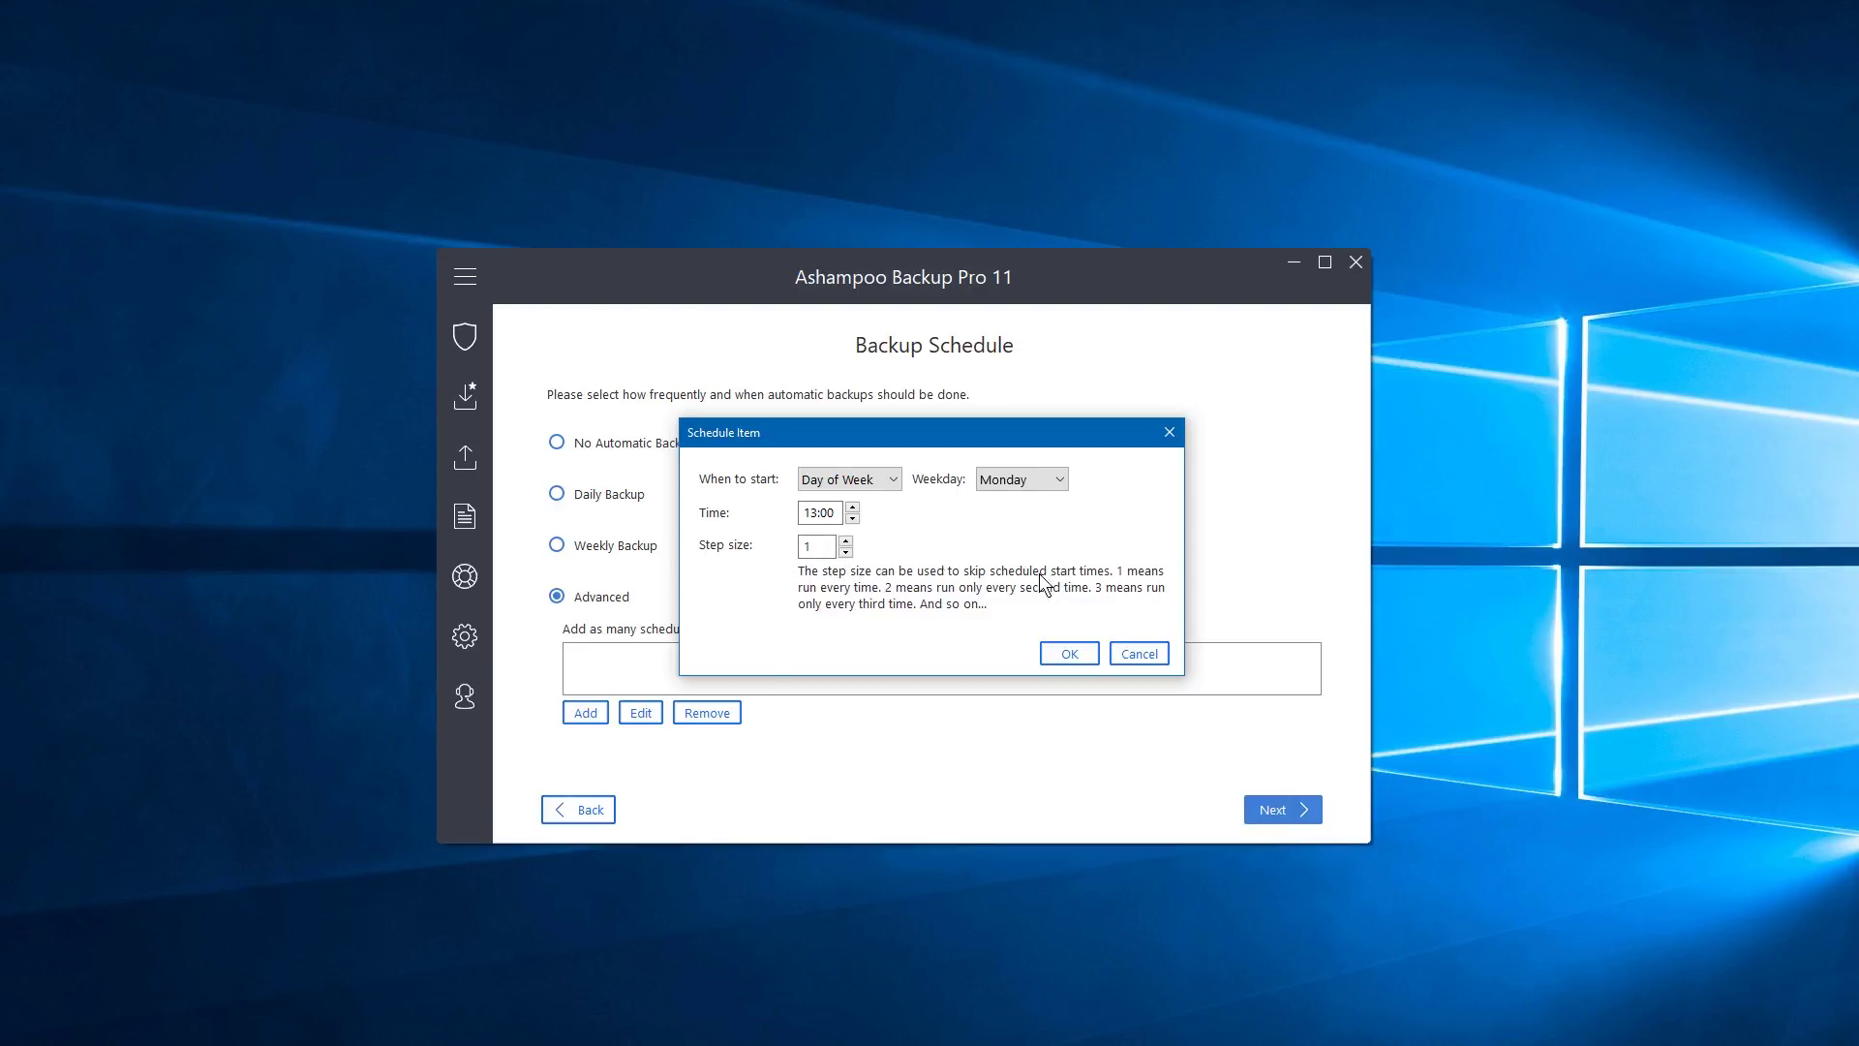
{"action": "left_click", "coordinate": [845, 552]}
{"action": "left_click", "coordinate": [845, 541]}
{"action": "left_click", "coordinate": [1068, 652]}
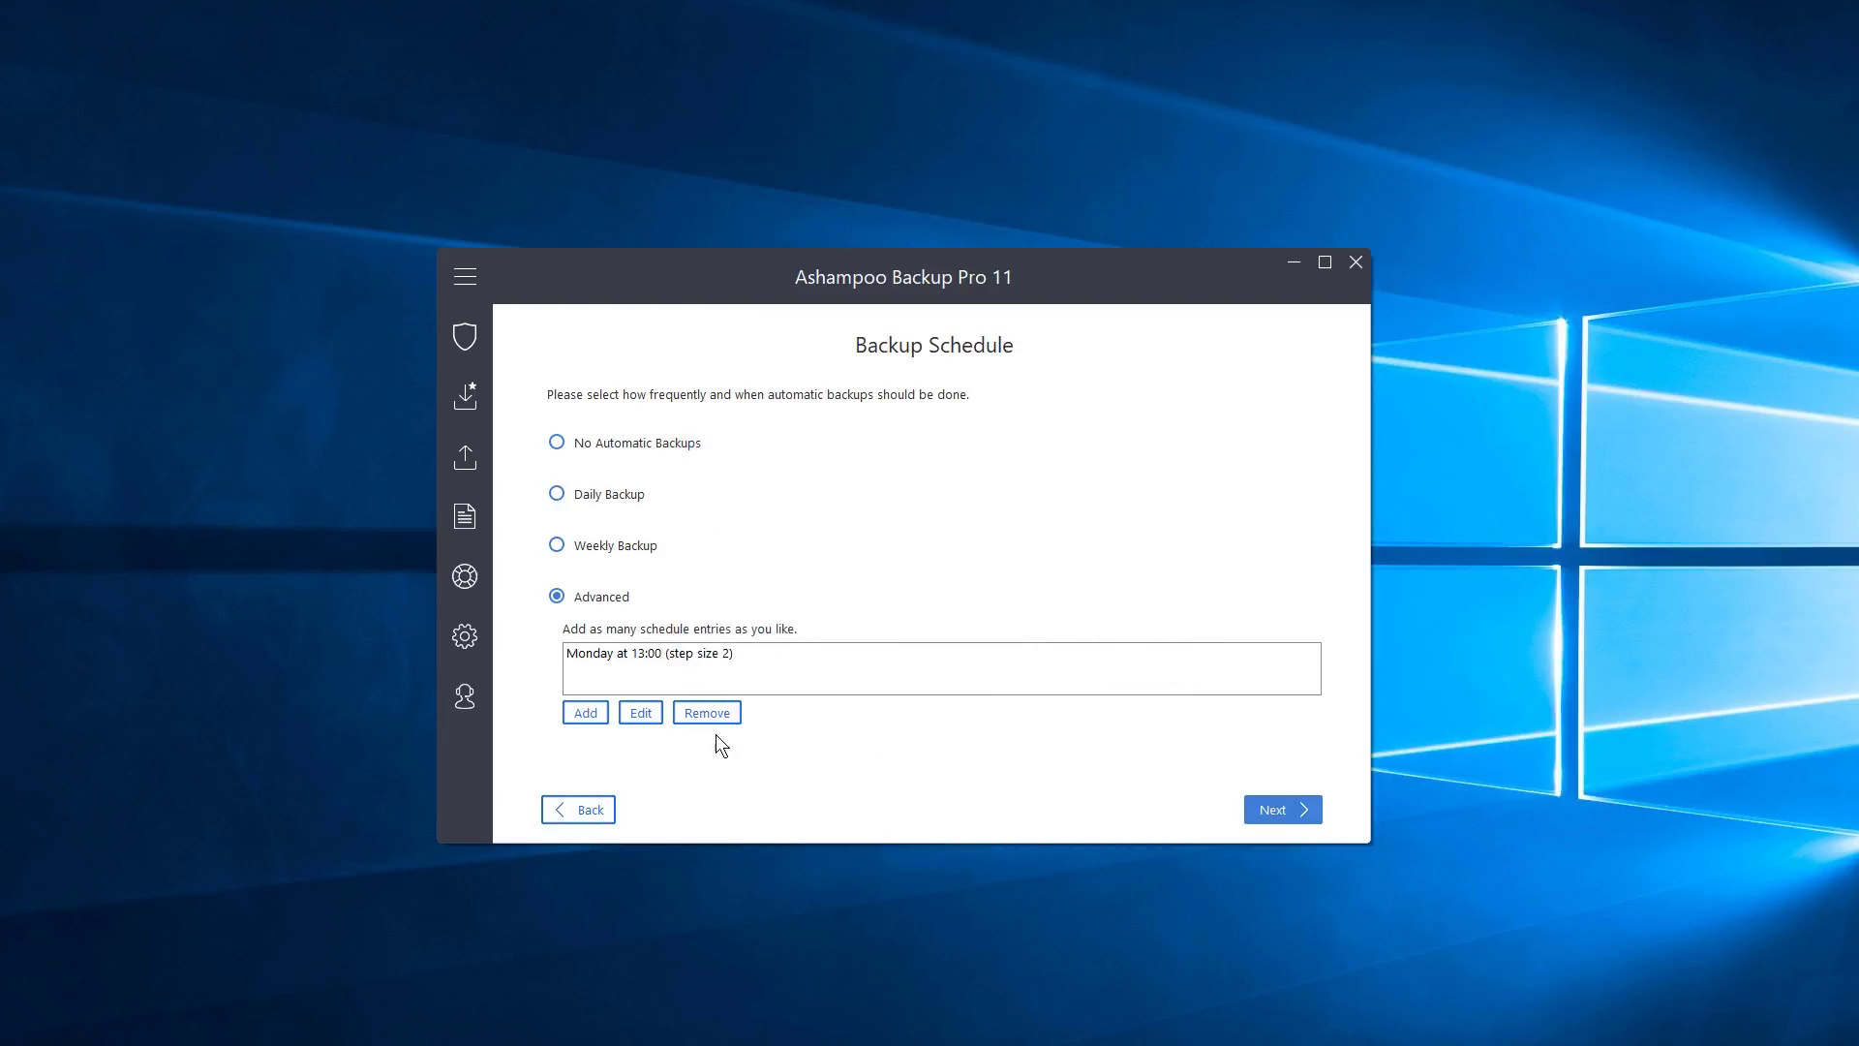
Add a second schedule entry for Thursday at 13:00 with step size 1, and accept the schedule.
{"action": "left_click", "coordinate": [587, 712]}
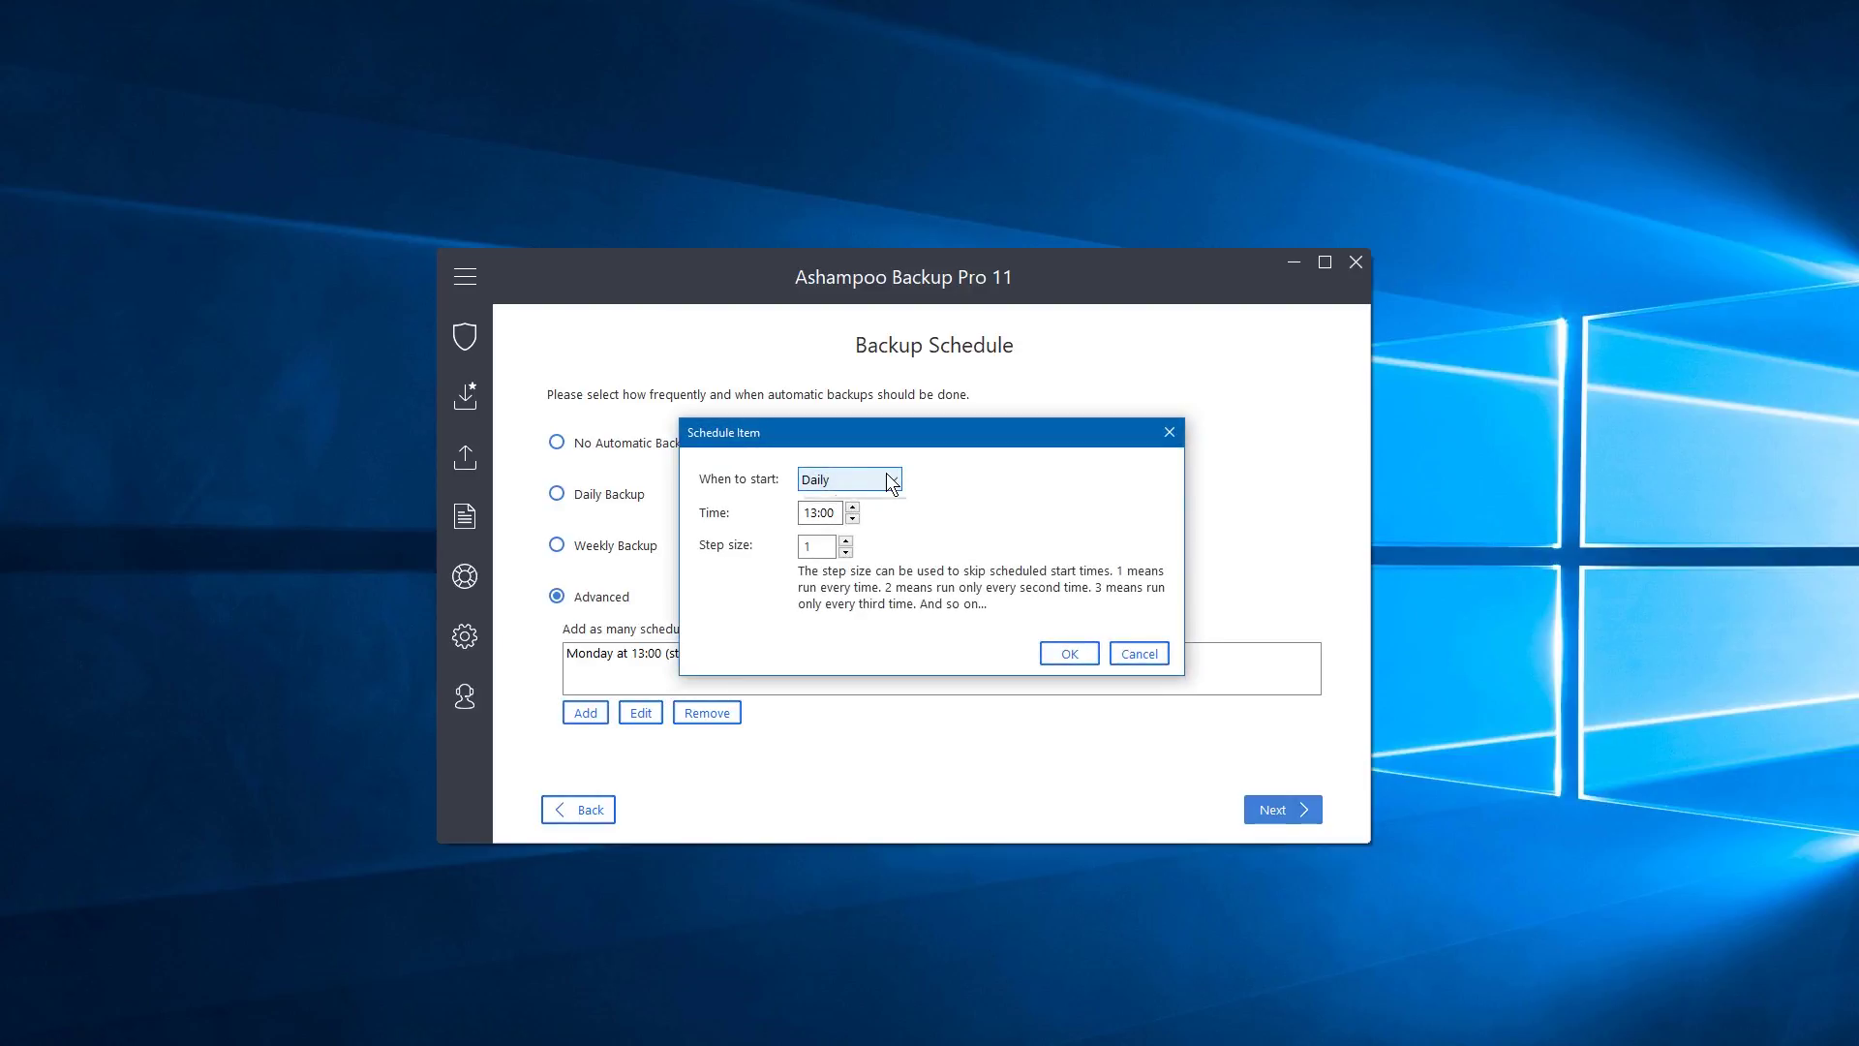
{"action": "left_click", "coordinate": [888, 477]}
{"action": "left_click", "coordinate": [878, 518]}
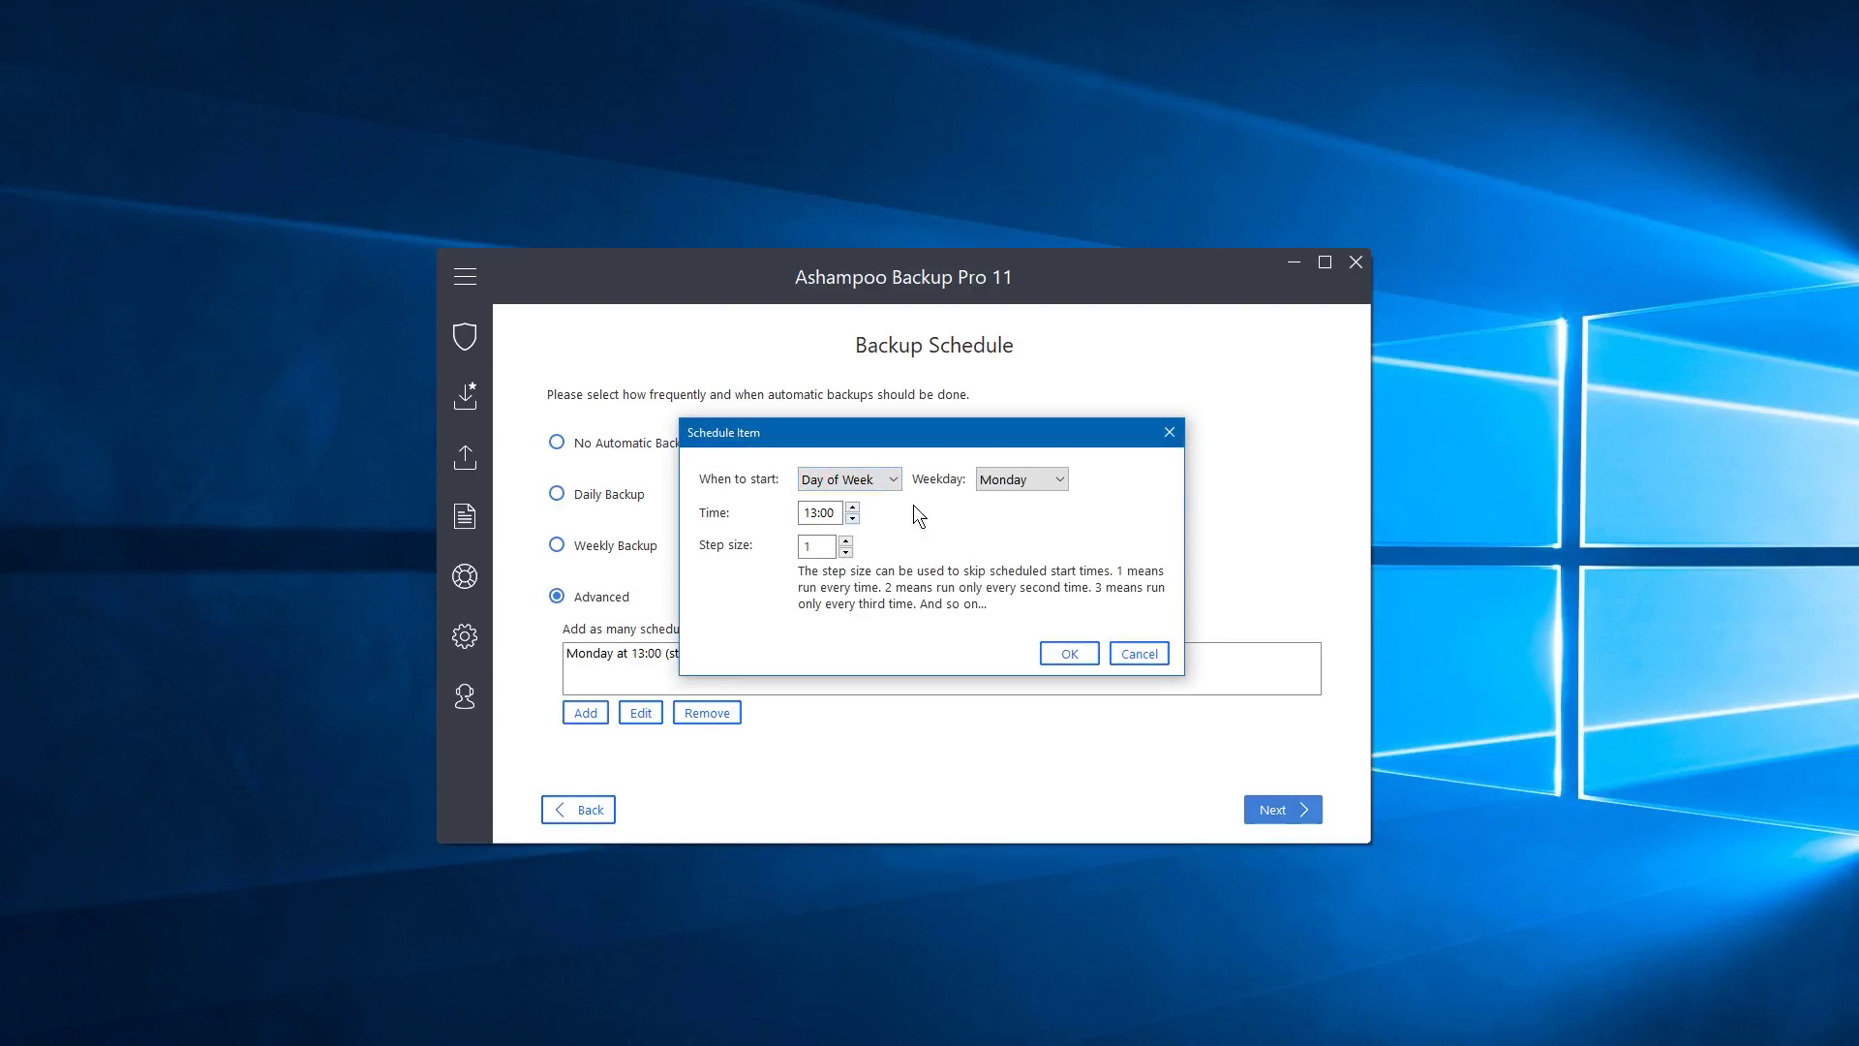
{"action": "left_click", "coordinate": [1025, 481]}
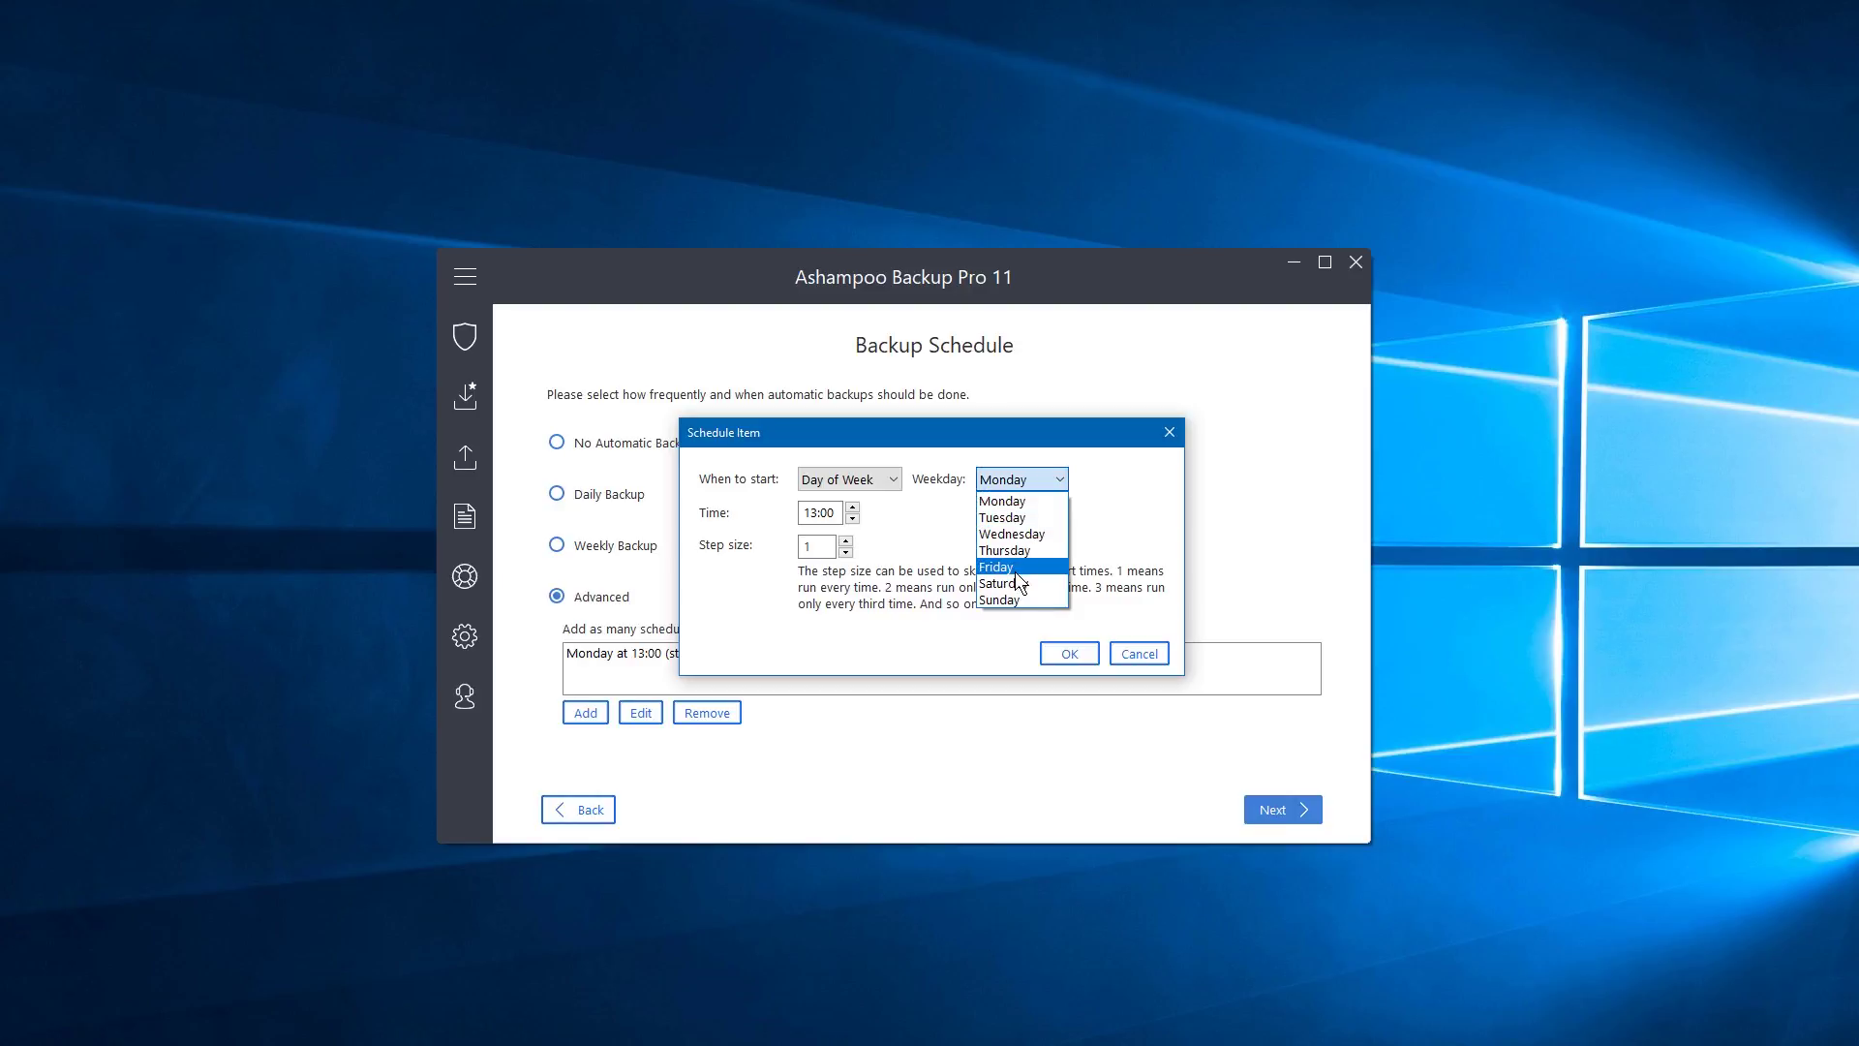
{"action": "left_click", "coordinate": [1014, 569]}
{"action": "left_click", "coordinate": [1061, 479]}
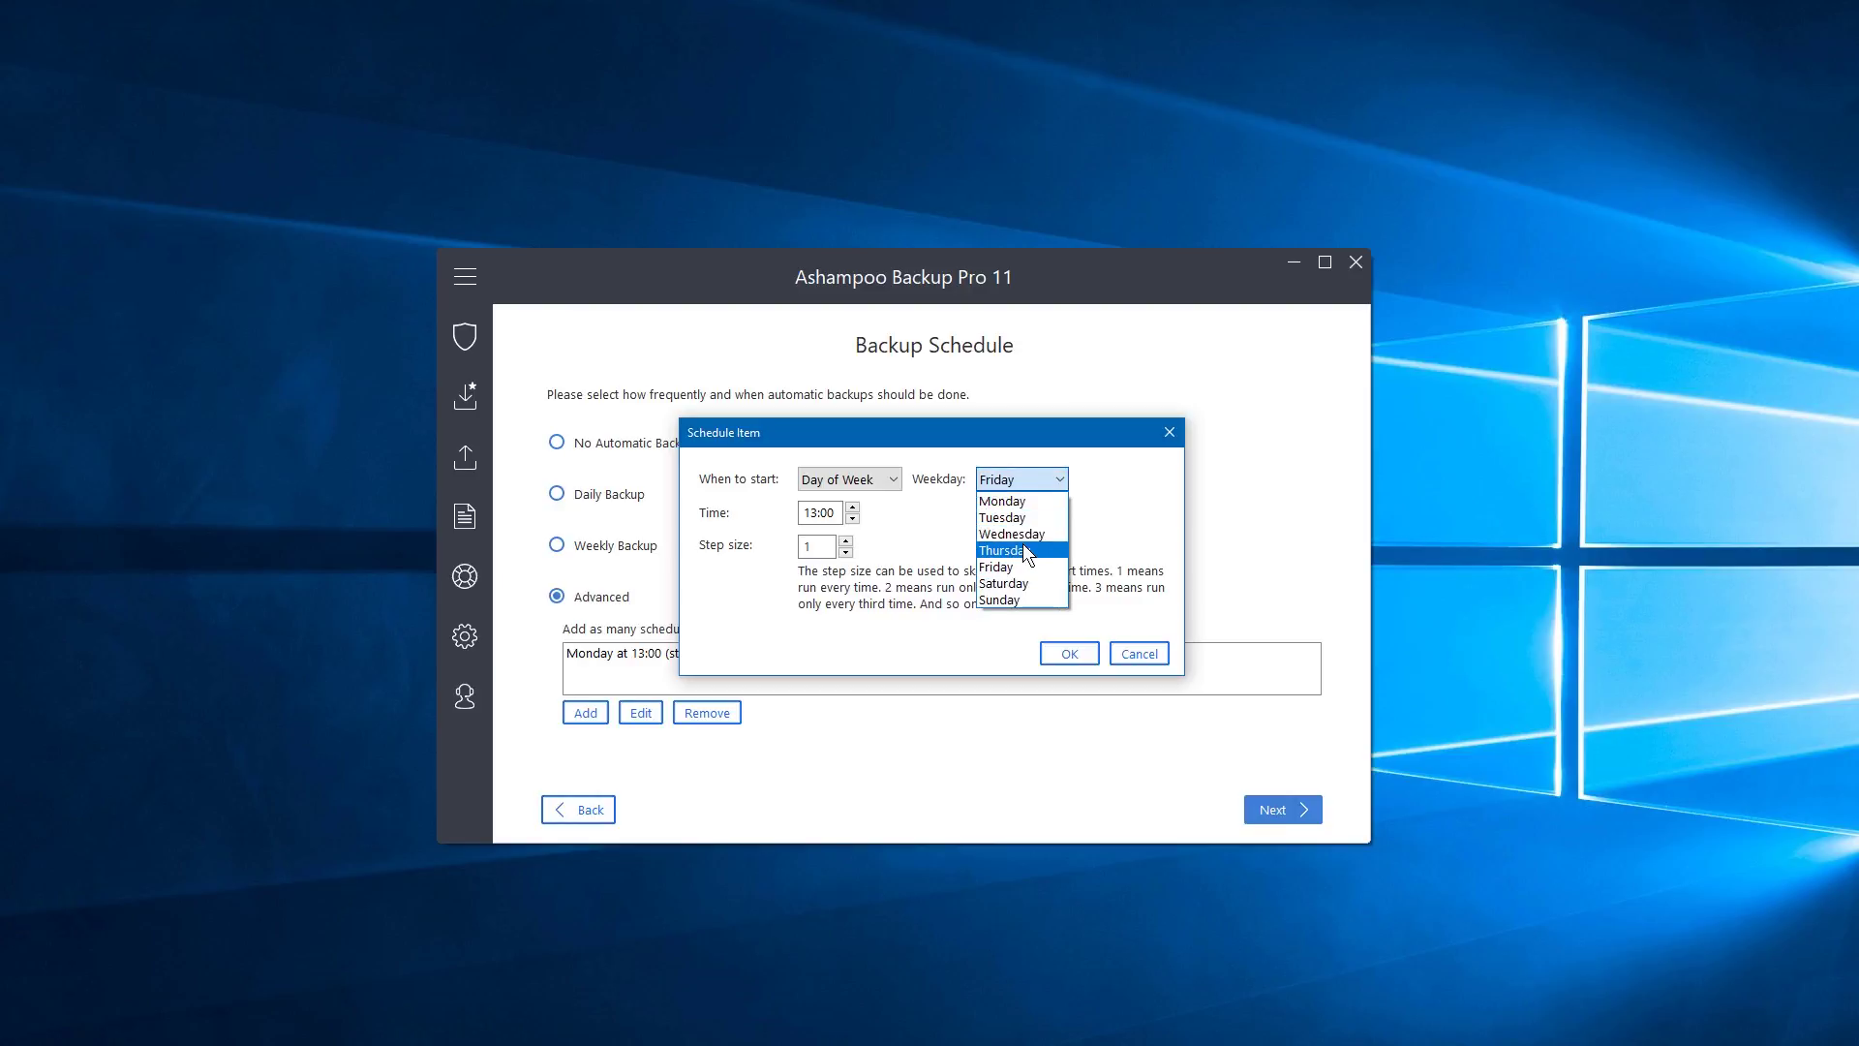
{"action": "left_click", "coordinate": [1022, 545]}
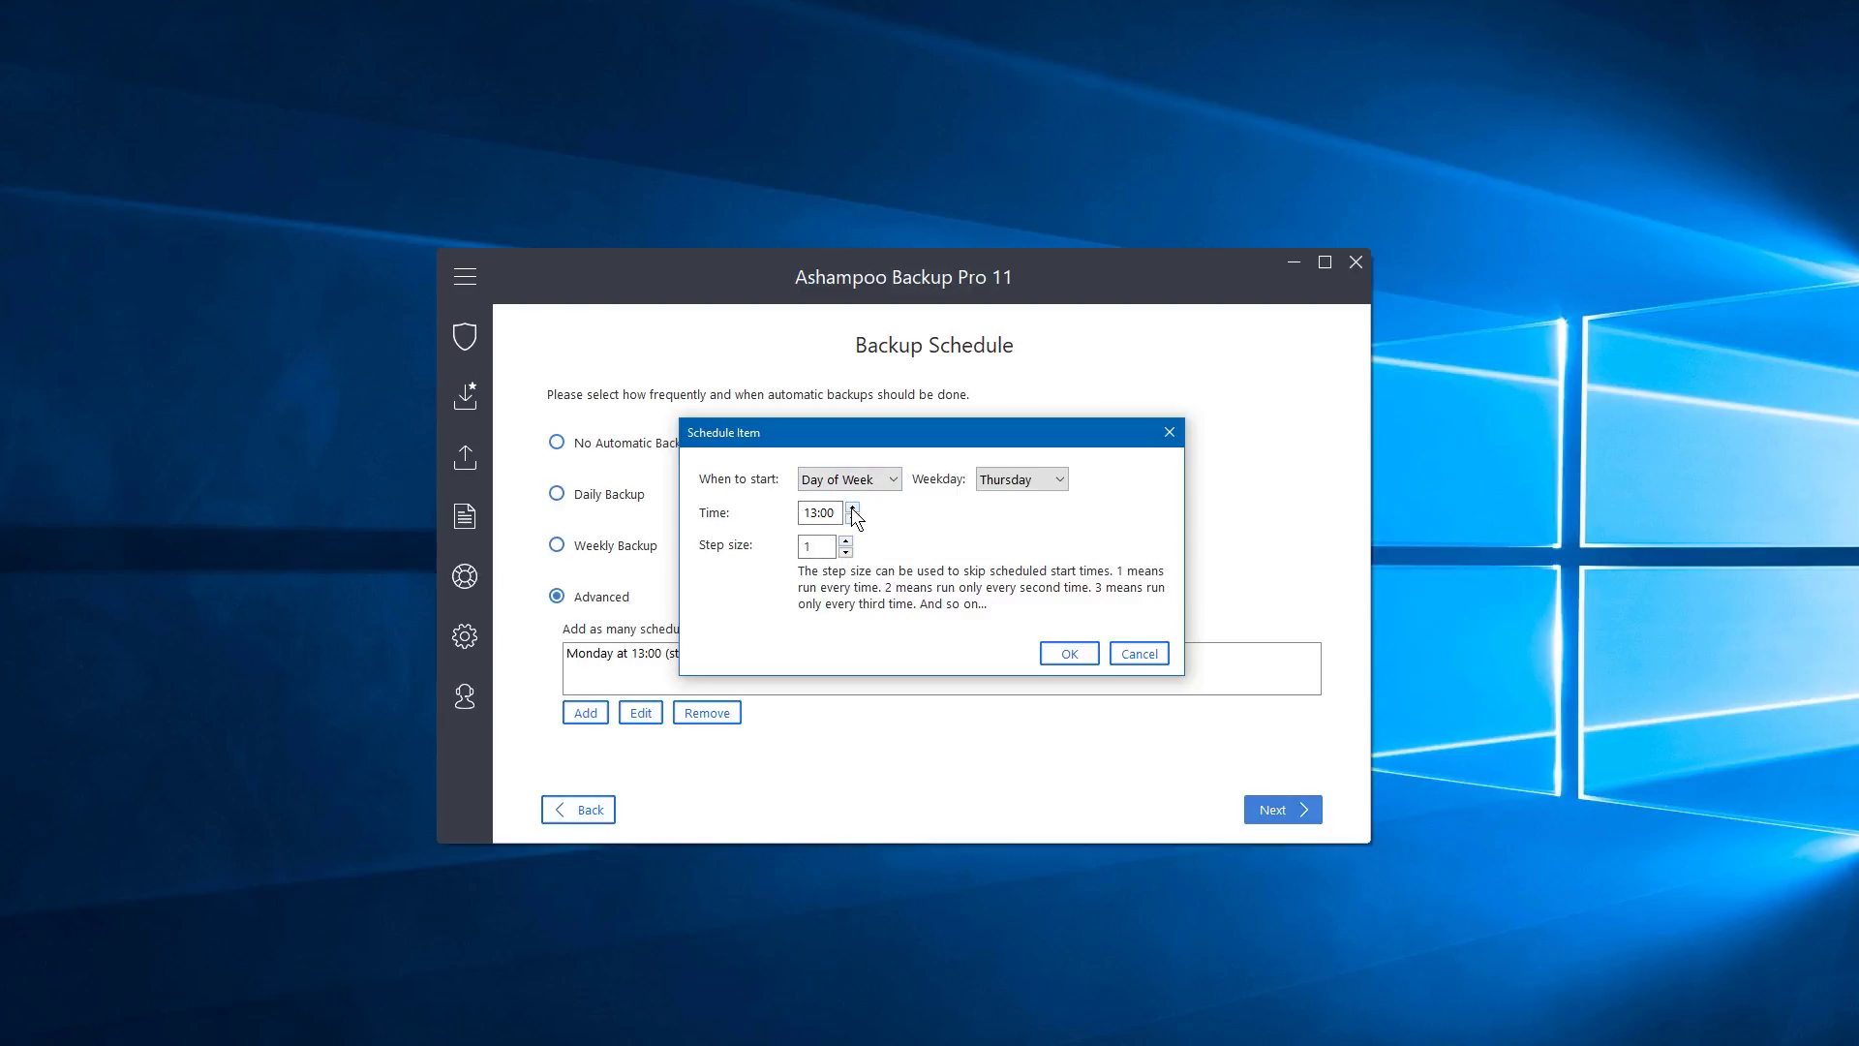
{"action": "left_click", "coordinate": [1070, 654]}
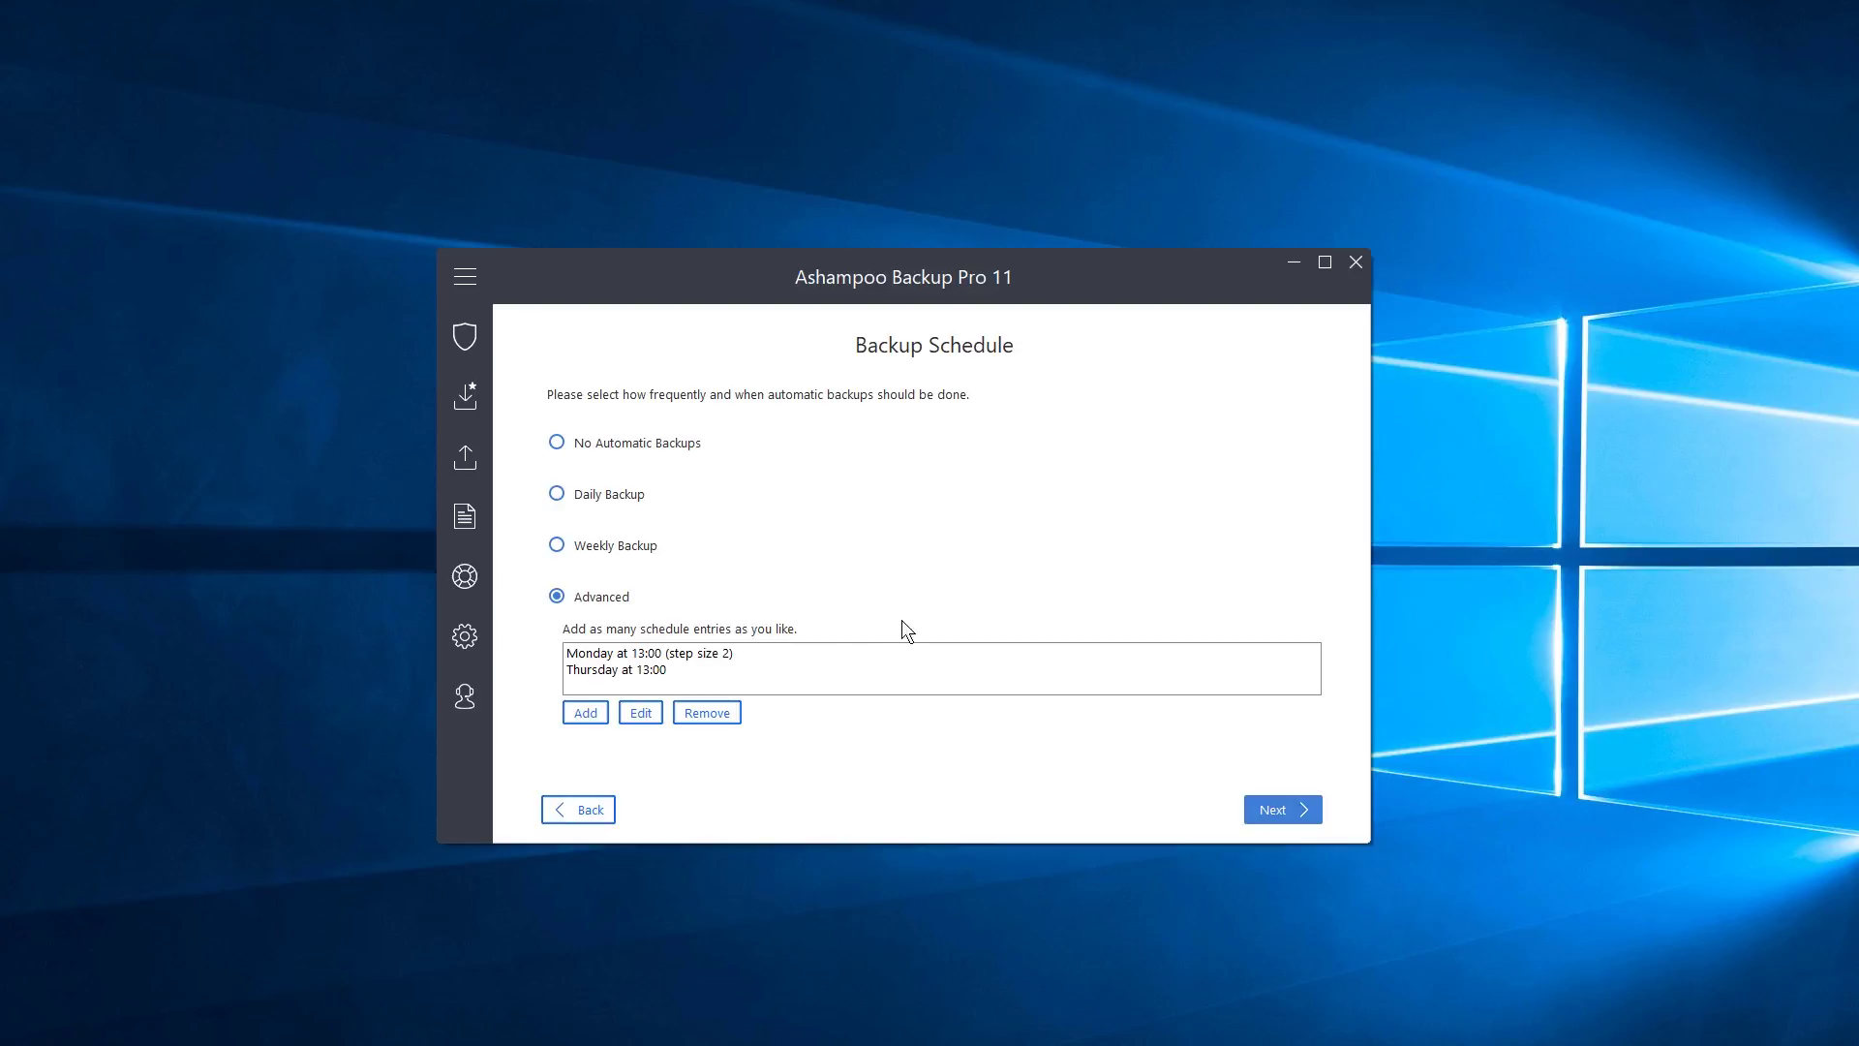
{"action": "left_click", "coordinate": [1296, 810]}
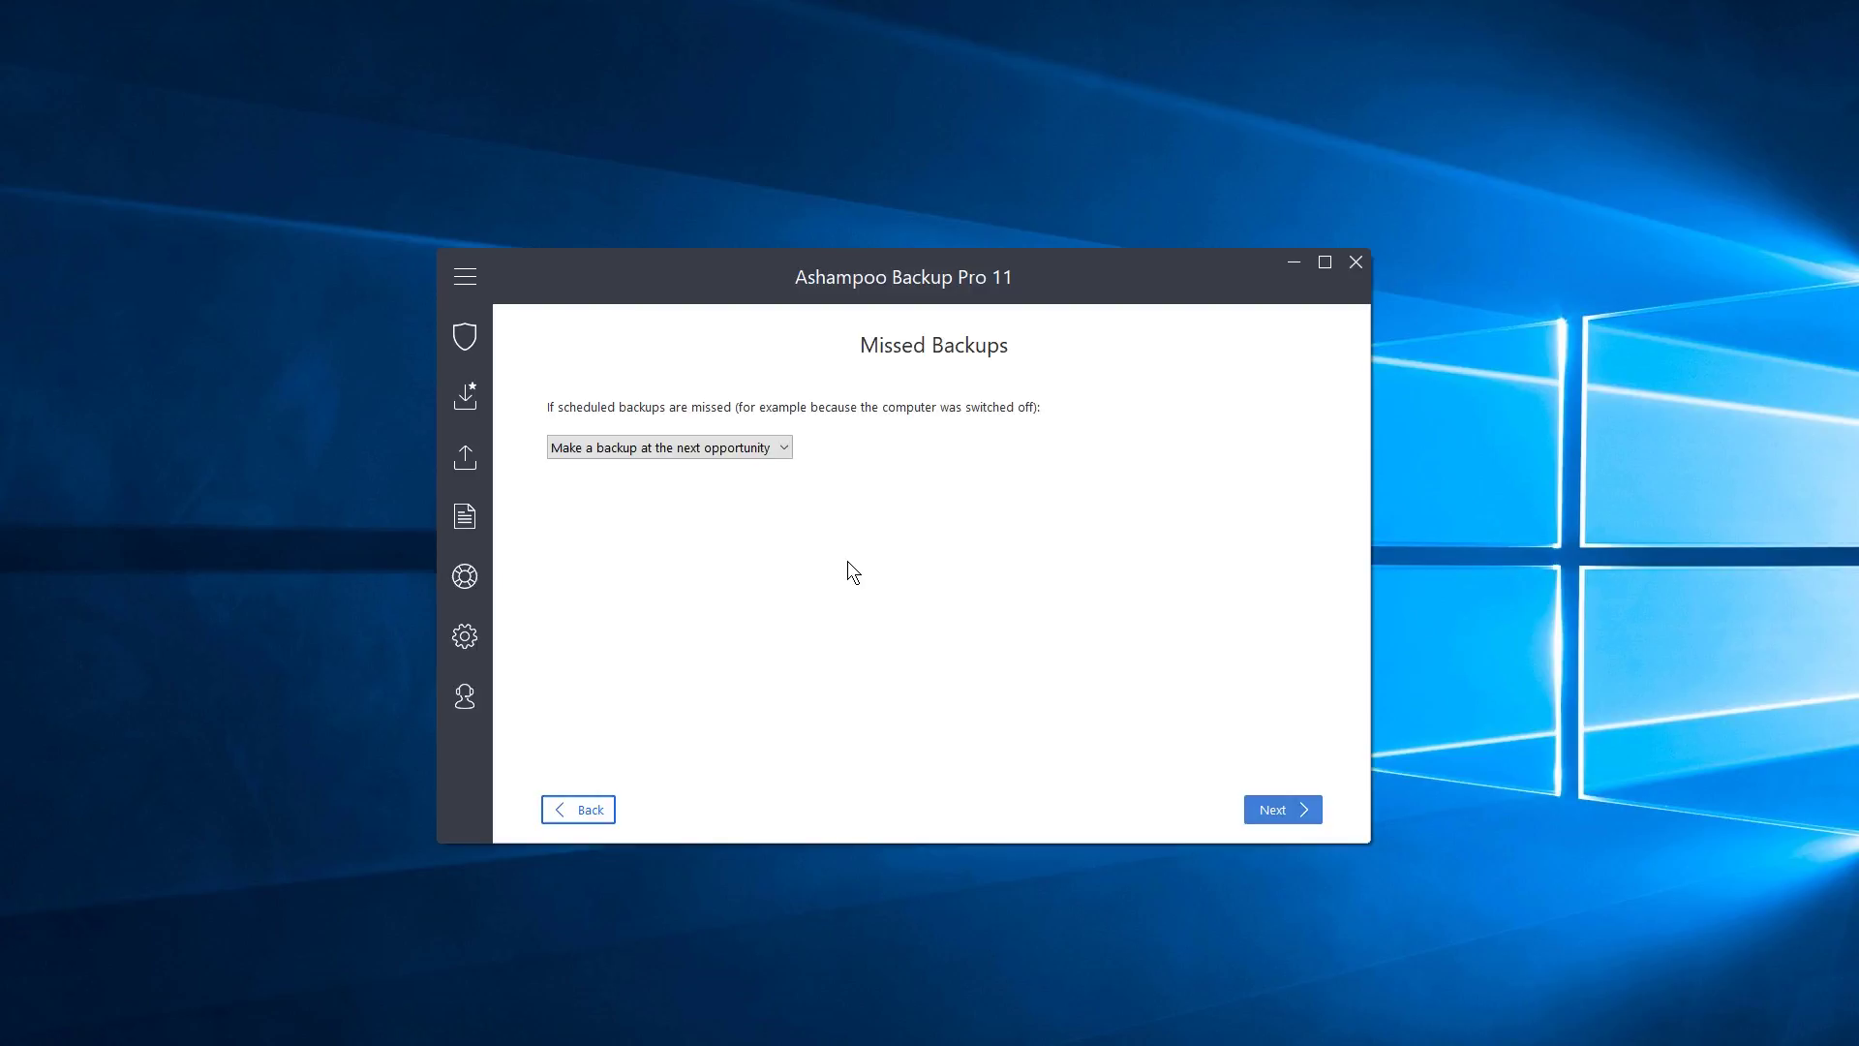
Review the missed backup options, keep "Make a backup at the next opportunity", and continue.
{"action": "left_click", "coordinate": [773, 445]}
{"action": "left_click", "coordinate": [904, 494]}
{"action": "left_click", "coordinate": [789, 448]}
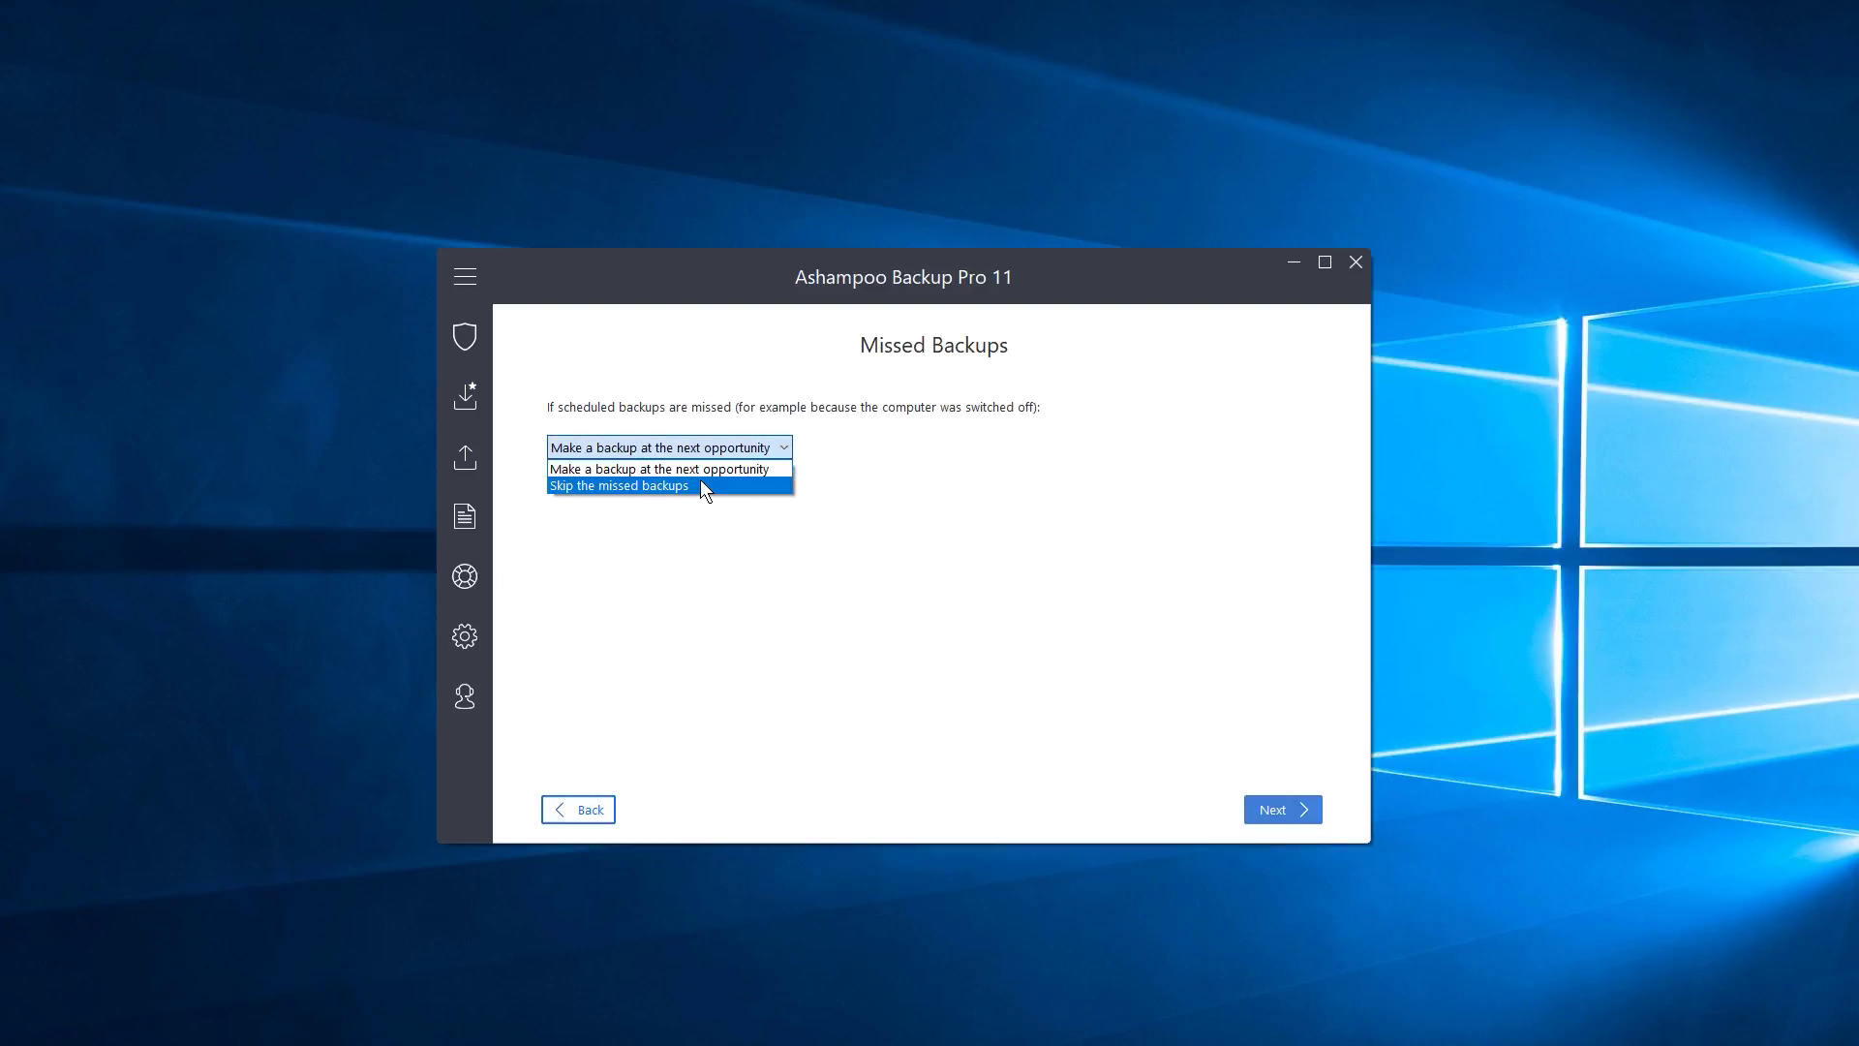
{"action": "left_click", "coordinate": [702, 484]}
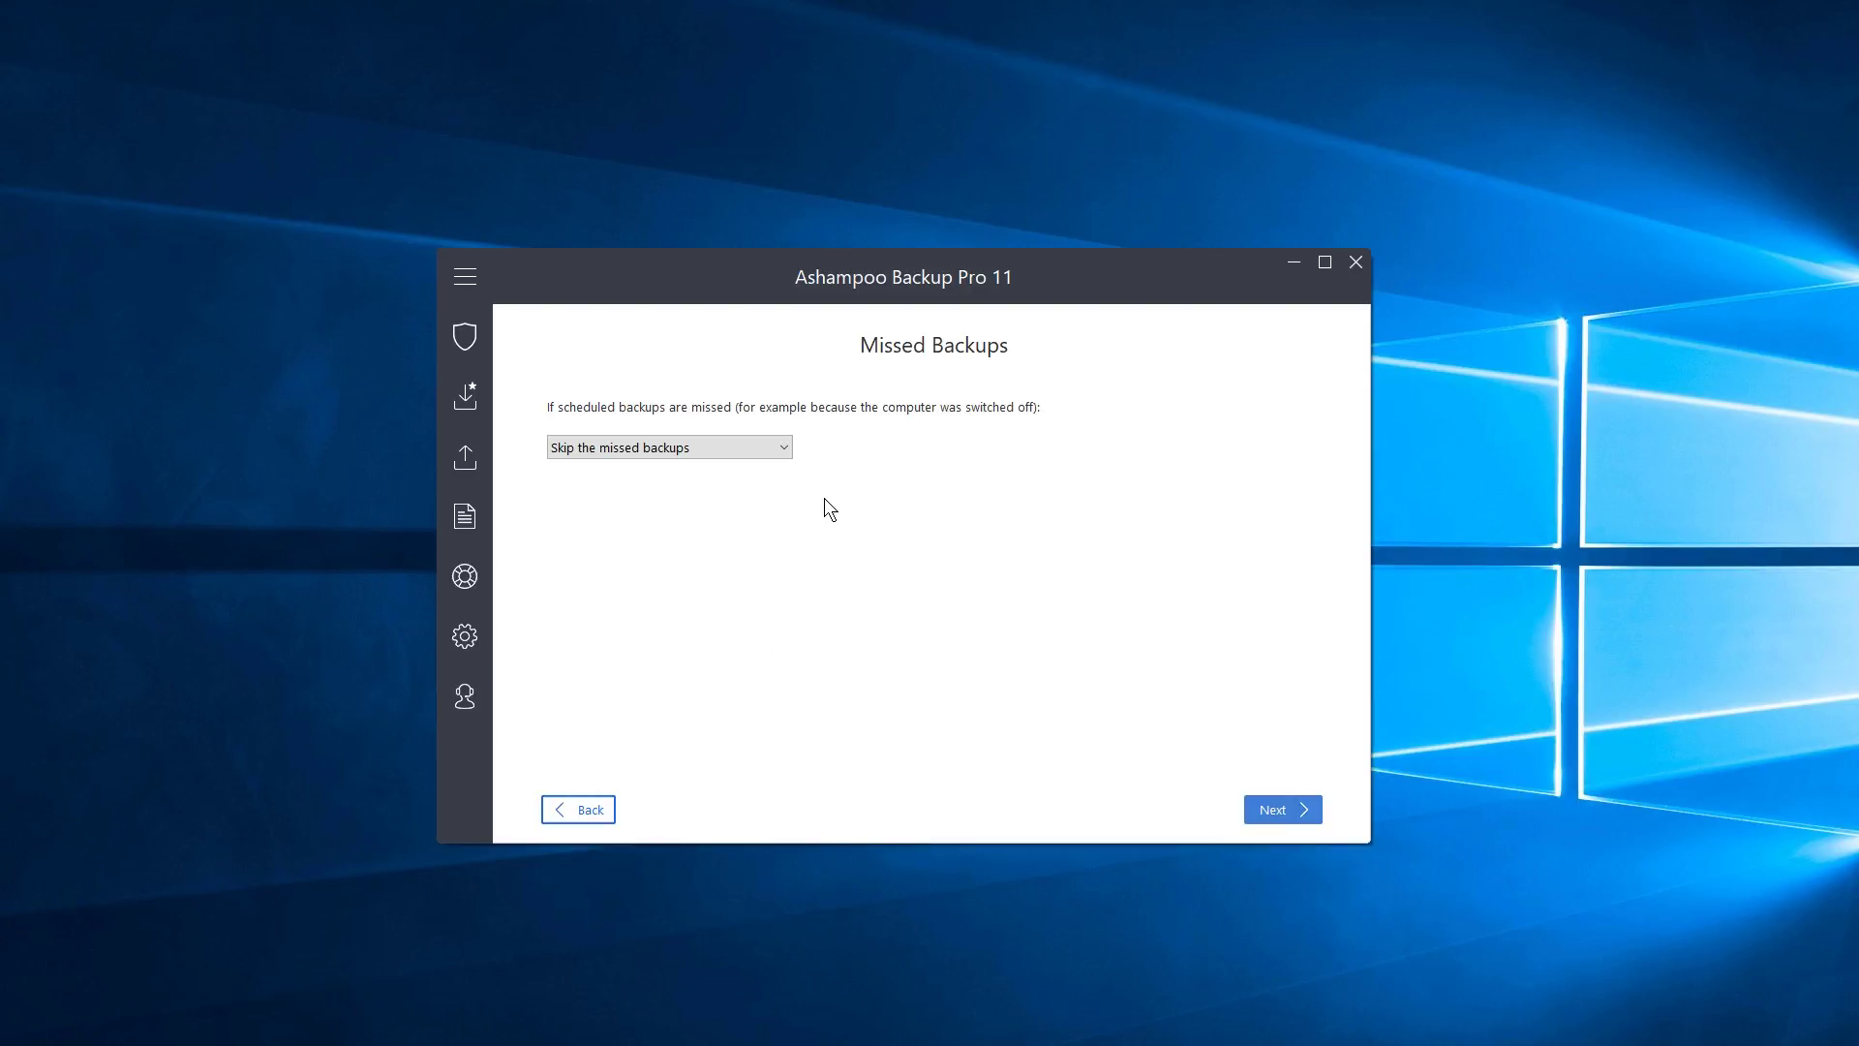
{"action": "left_click", "coordinate": [759, 444]}
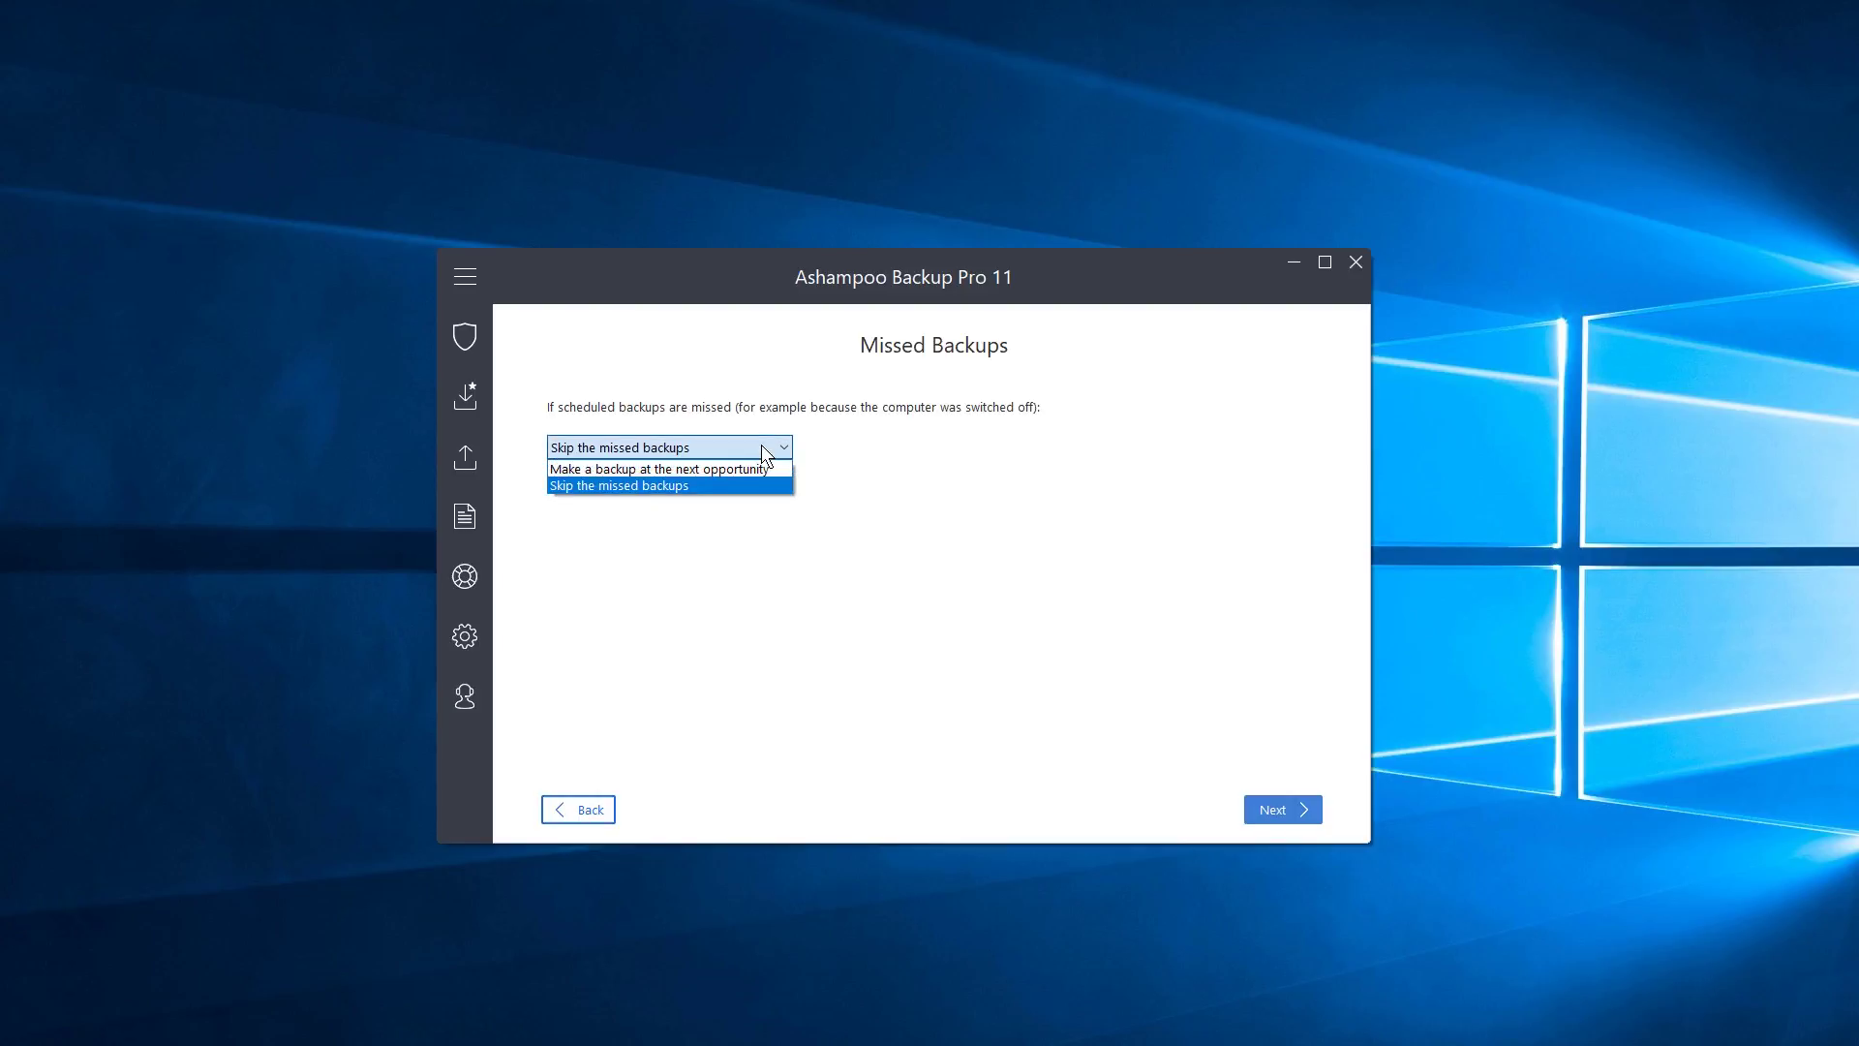
{"action": "left_click", "coordinate": [748, 467]}
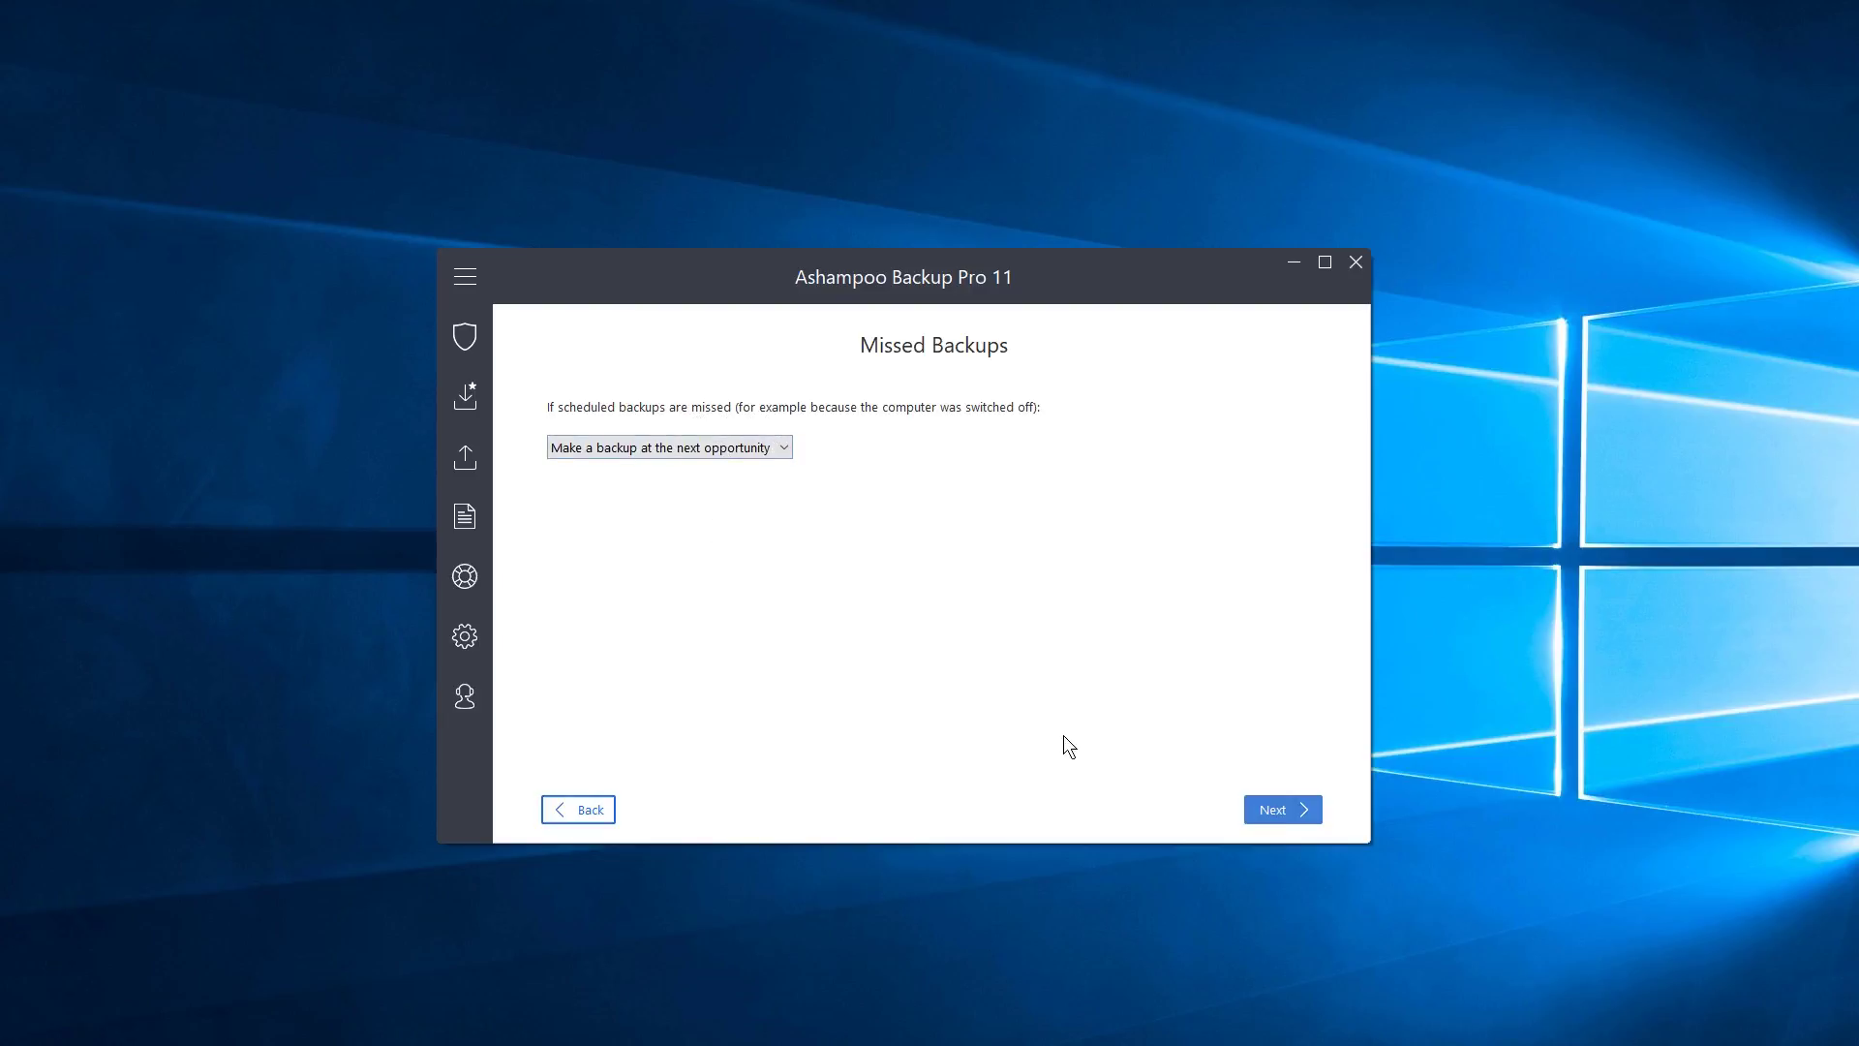
{"action": "left_click", "coordinate": [1291, 807]}
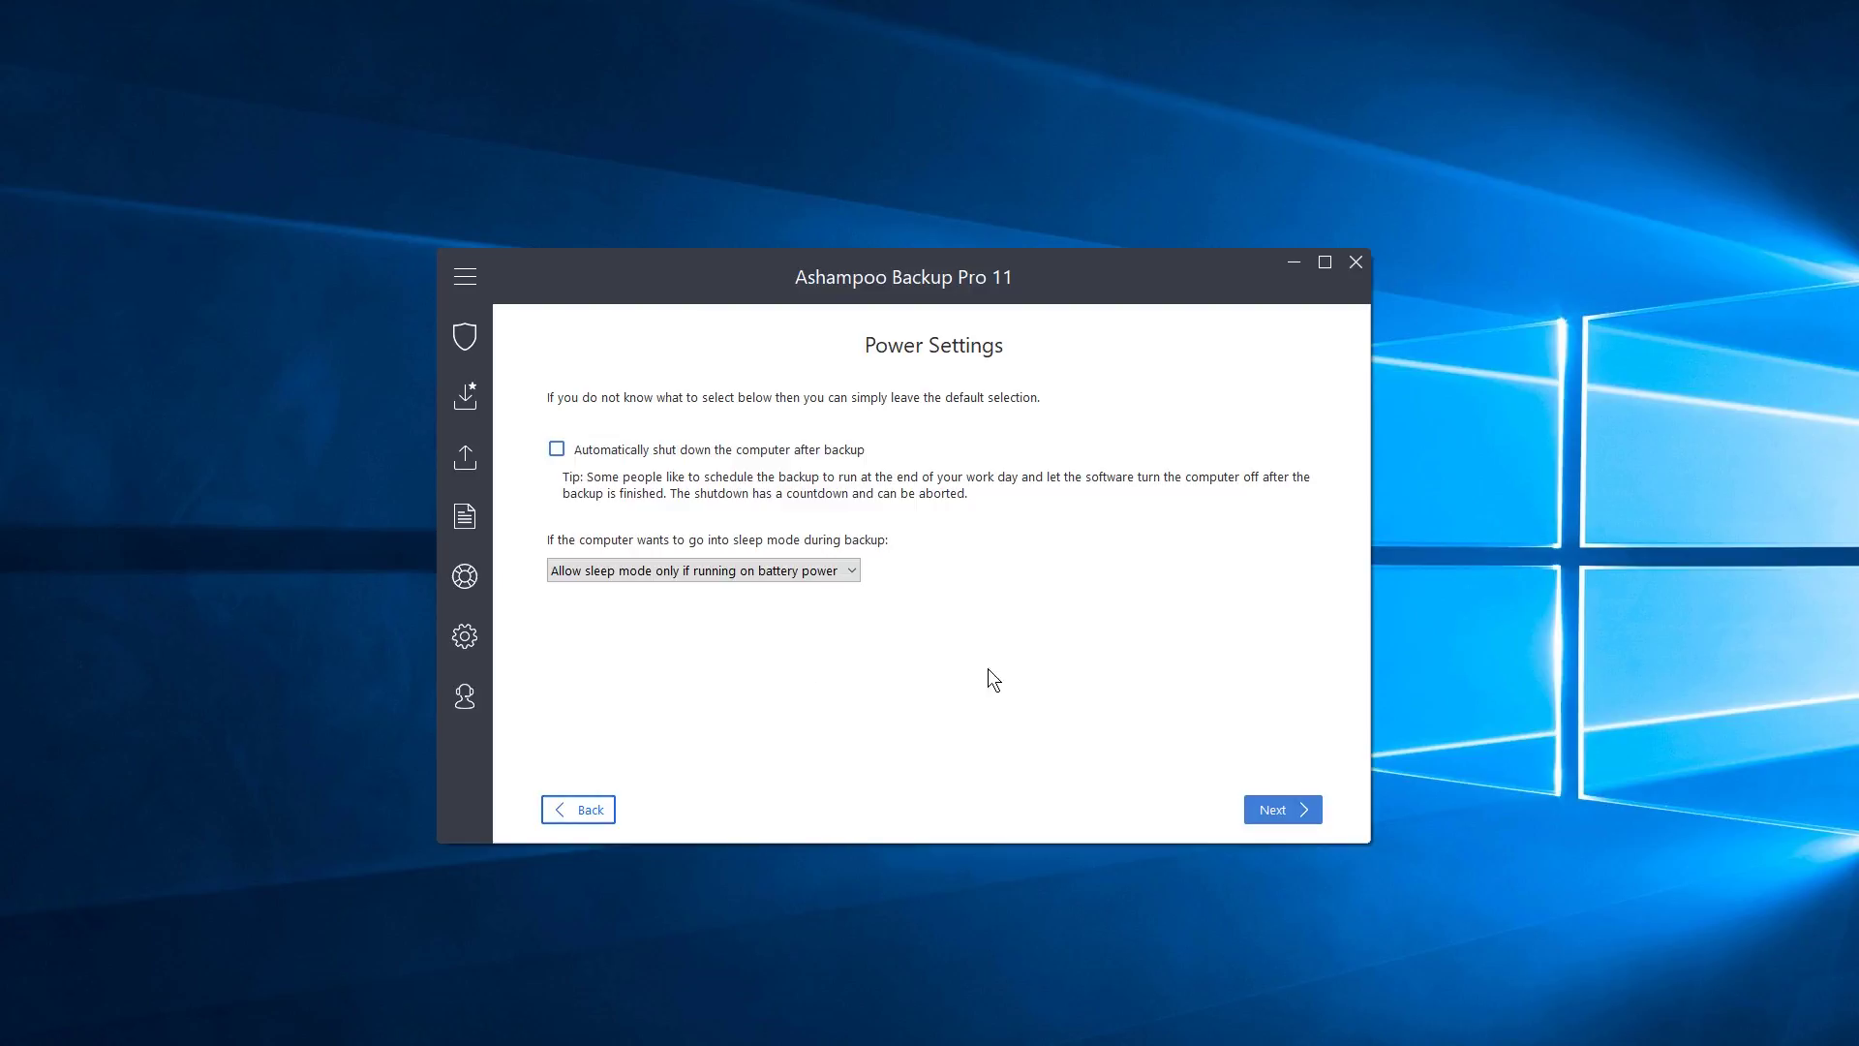
Toggle automatic shutdown after backup, keep sleep mode allowed only on battery power, and accept the power settings.
{"action": "left_click", "coordinate": [845, 571]}
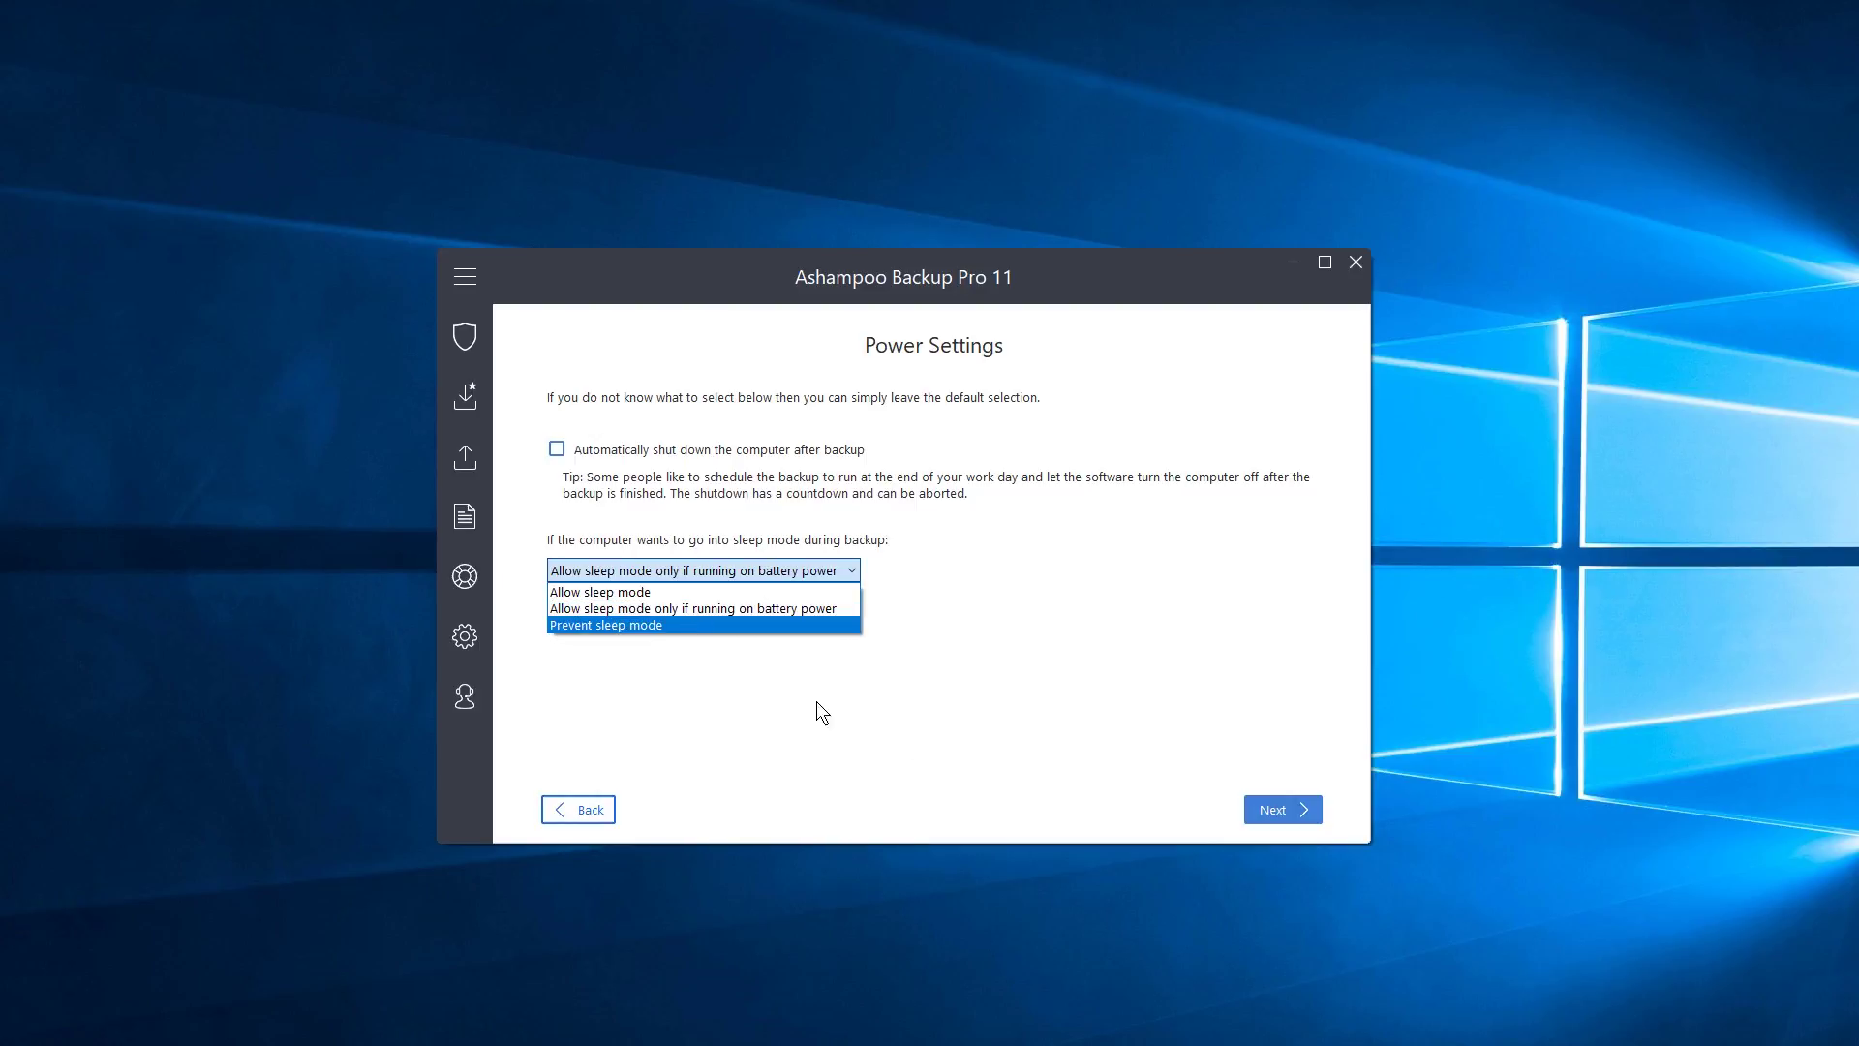
{"action": "left_click", "coordinate": [1055, 753]}
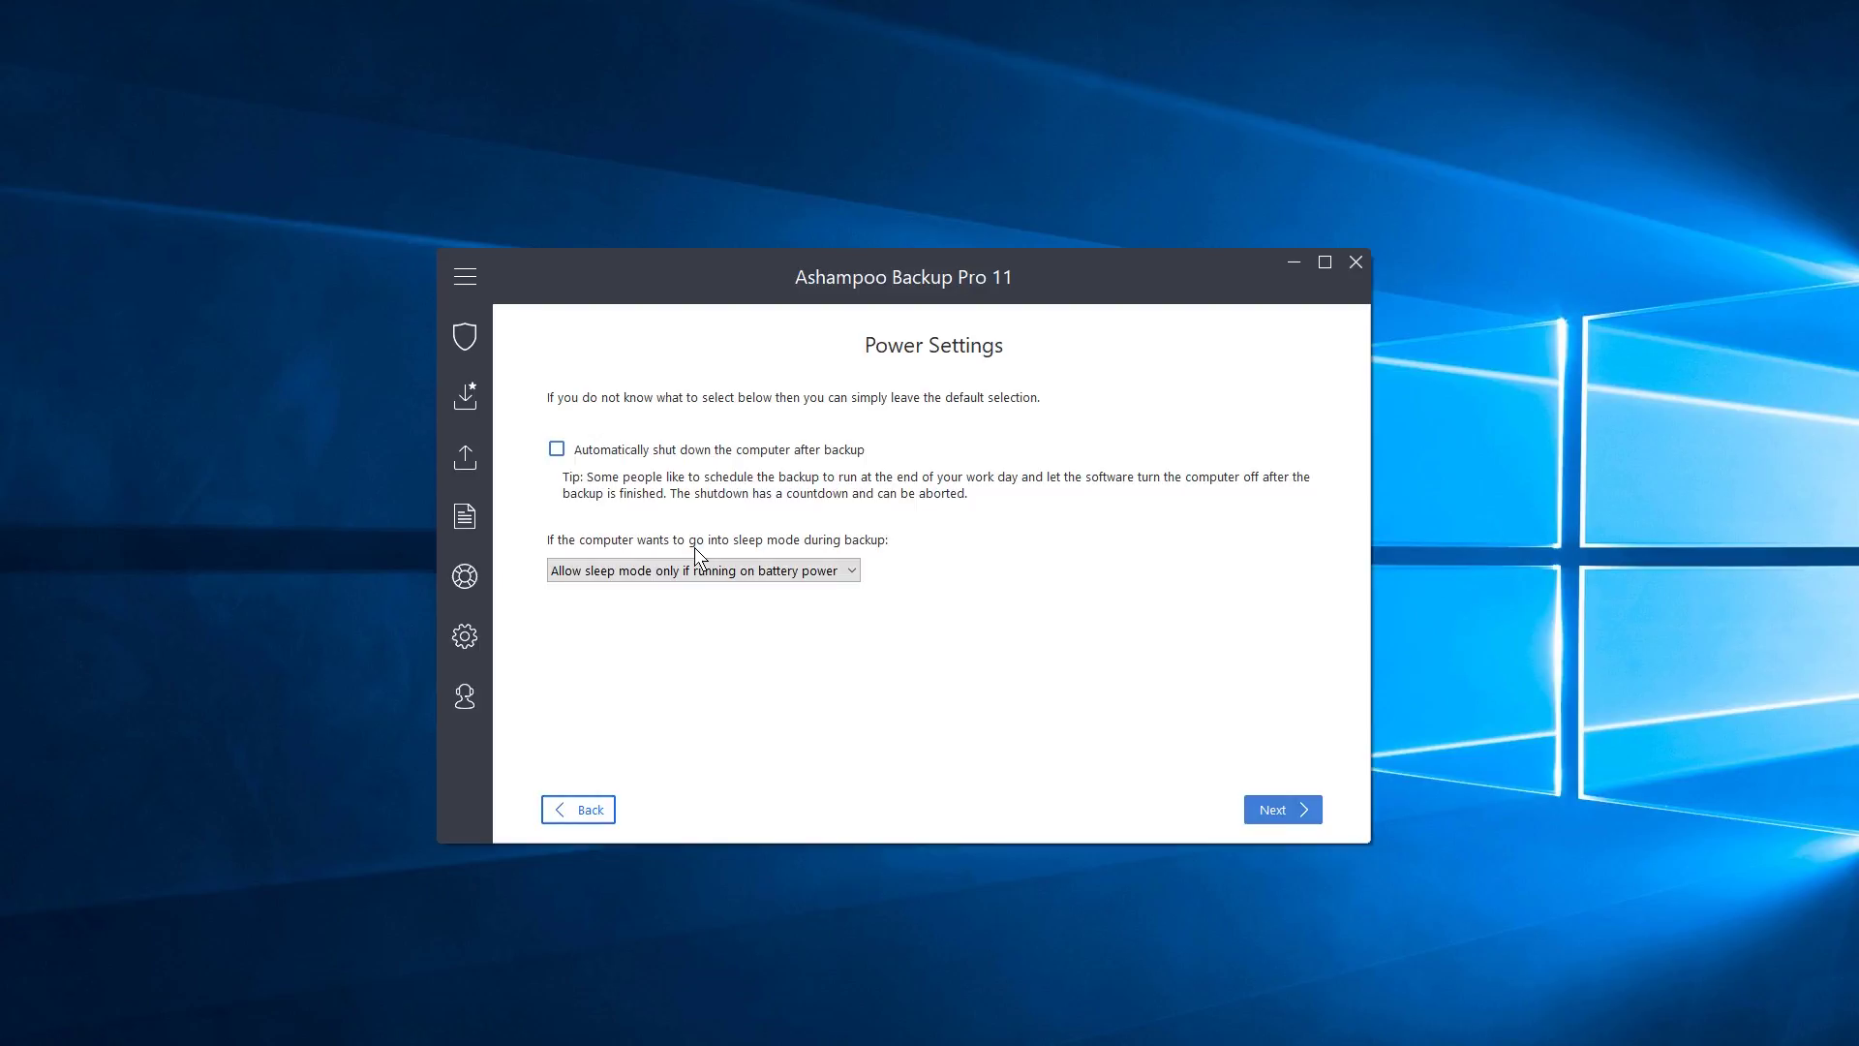
{"action": "left_click", "coordinate": [815, 574]}
{"action": "left_click", "coordinate": [927, 694]}
{"action": "left_click", "coordinate": [558, 449]}
{"action": "left_click", "coordinate": [1286, 811]}
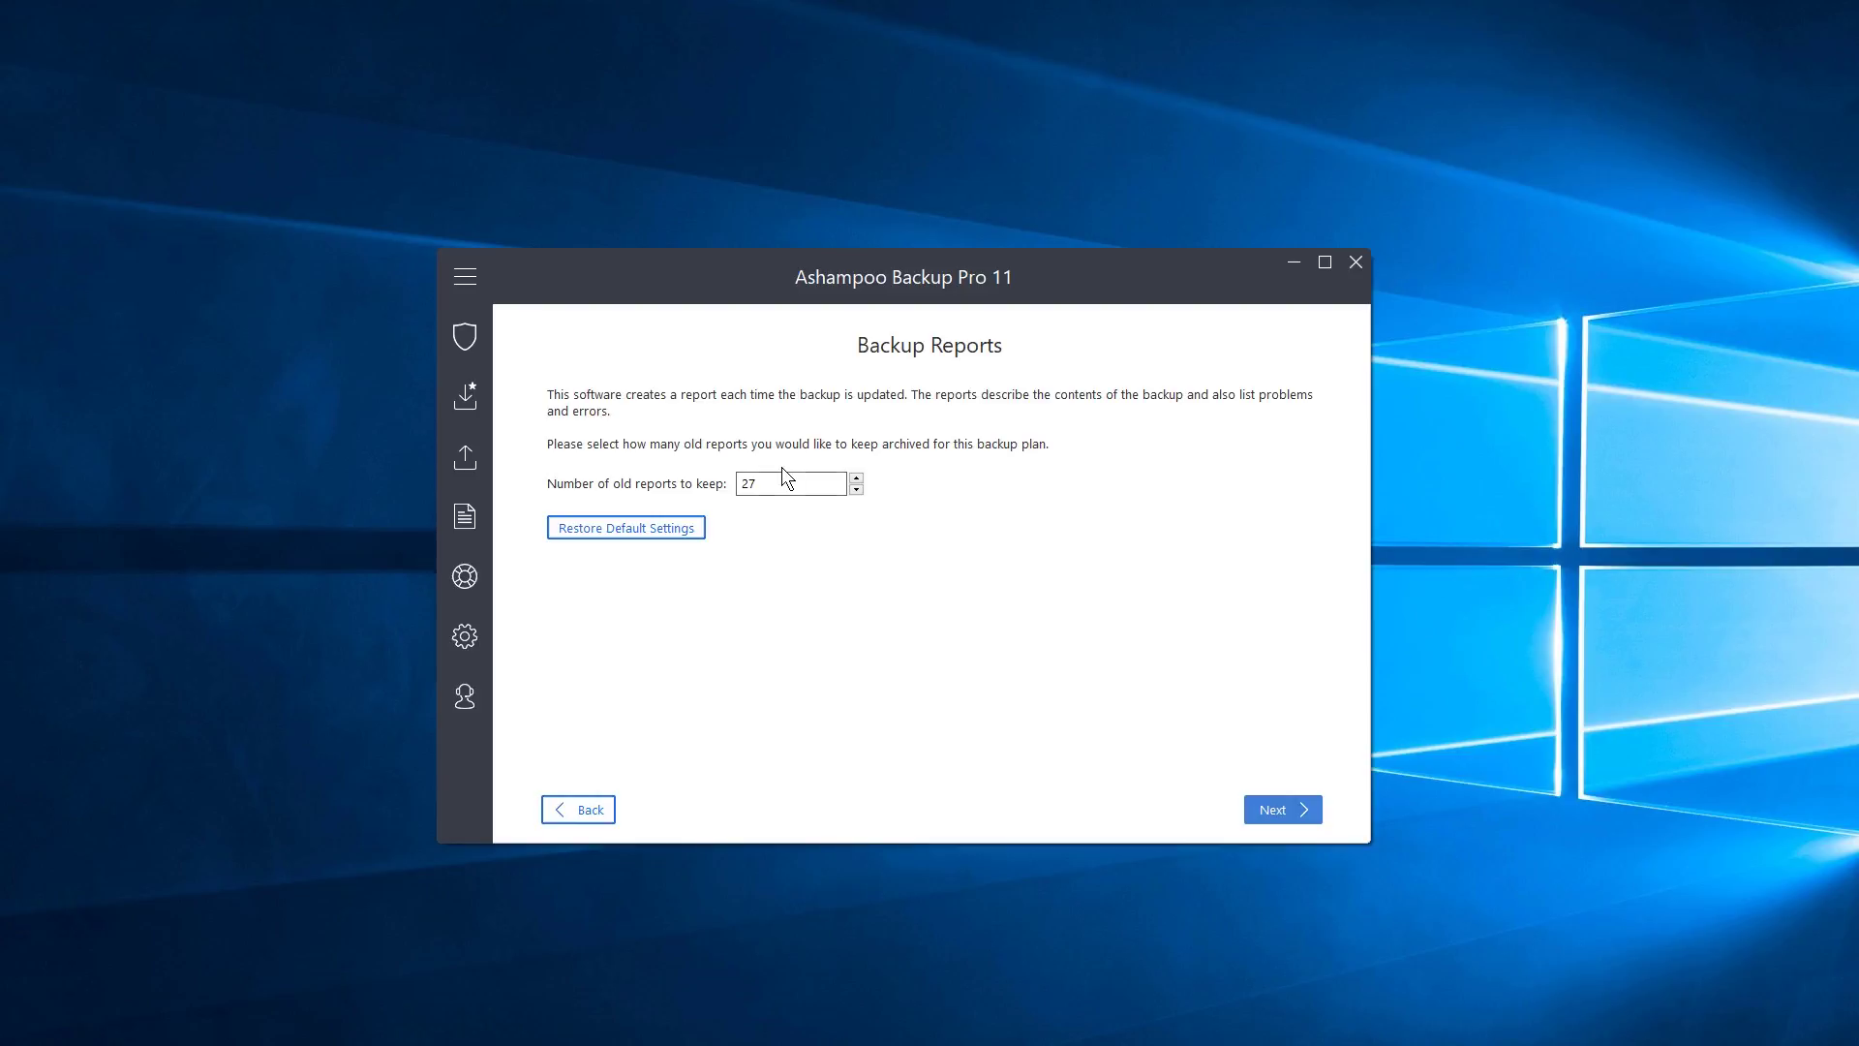
Keep 27 old backup reports, accept the report email setting to save the plan, and return to the main menu.
{"action": "left_click", "coordinate": [1278, 809]}
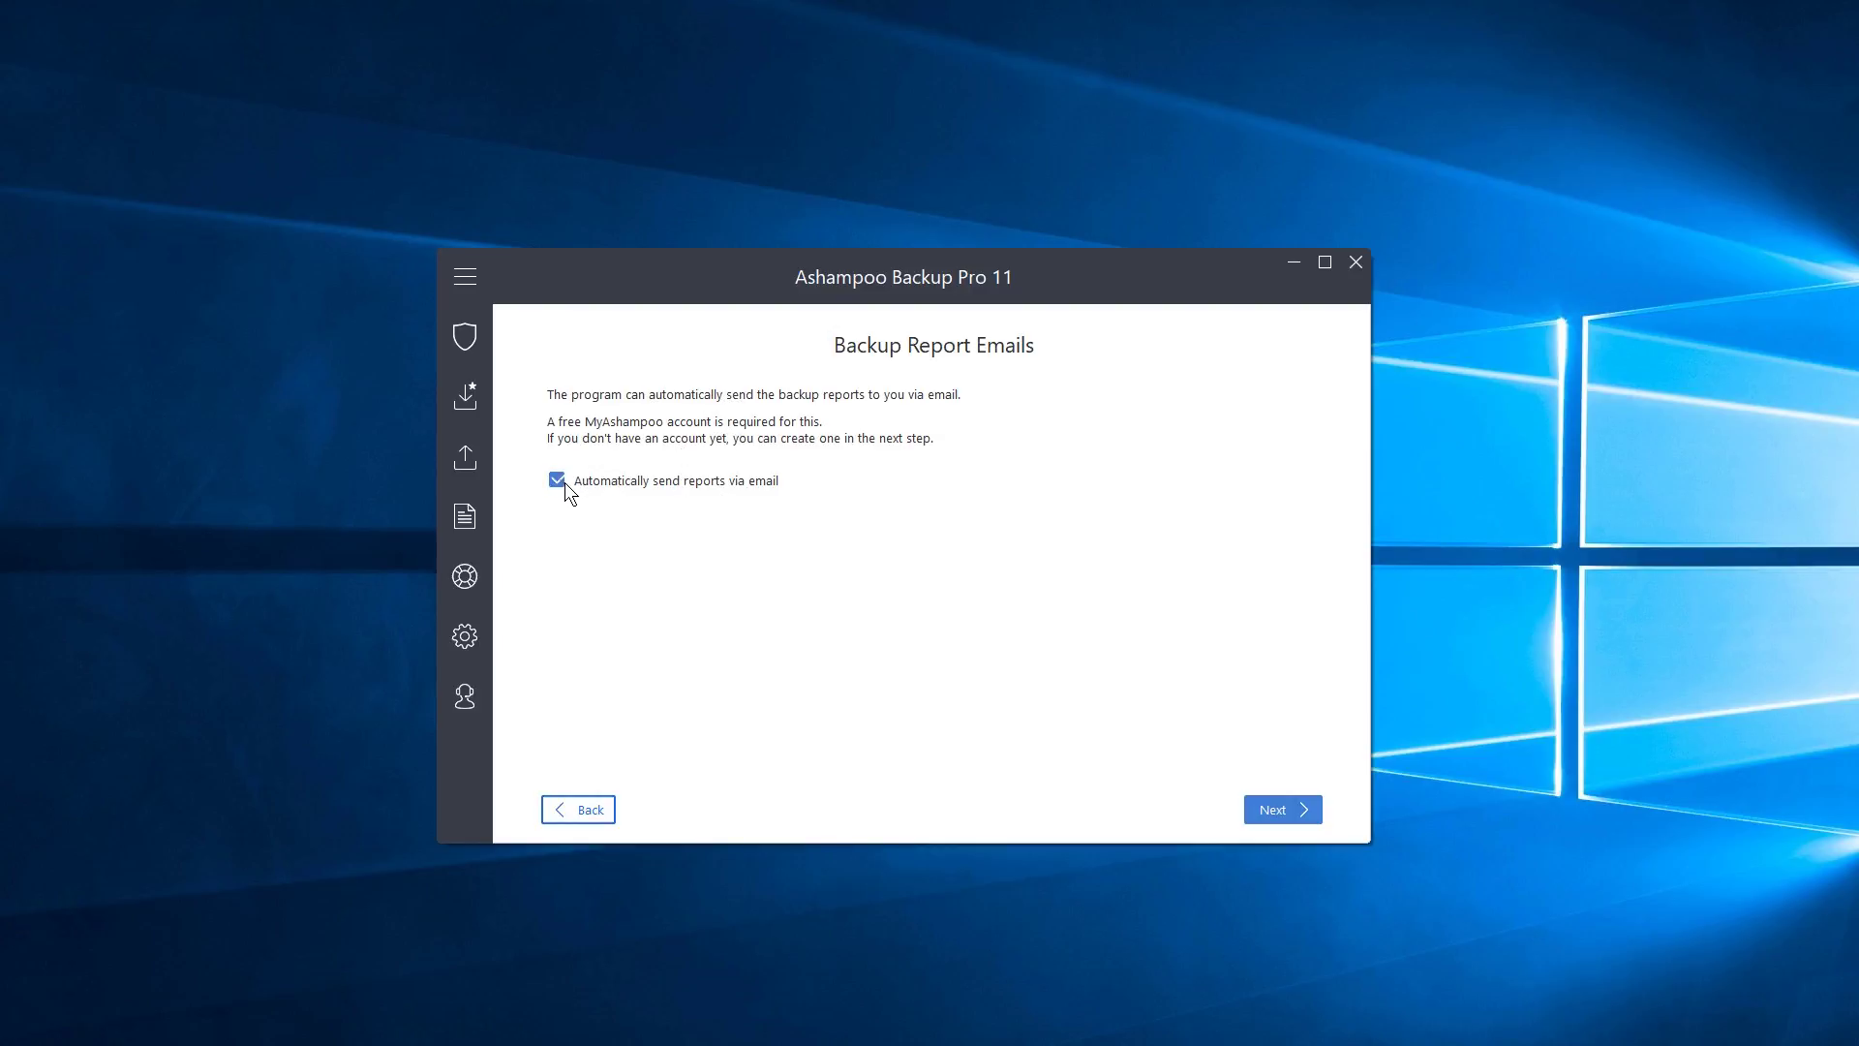
{"action": "left_click", "coordinate": [1278, 811]}
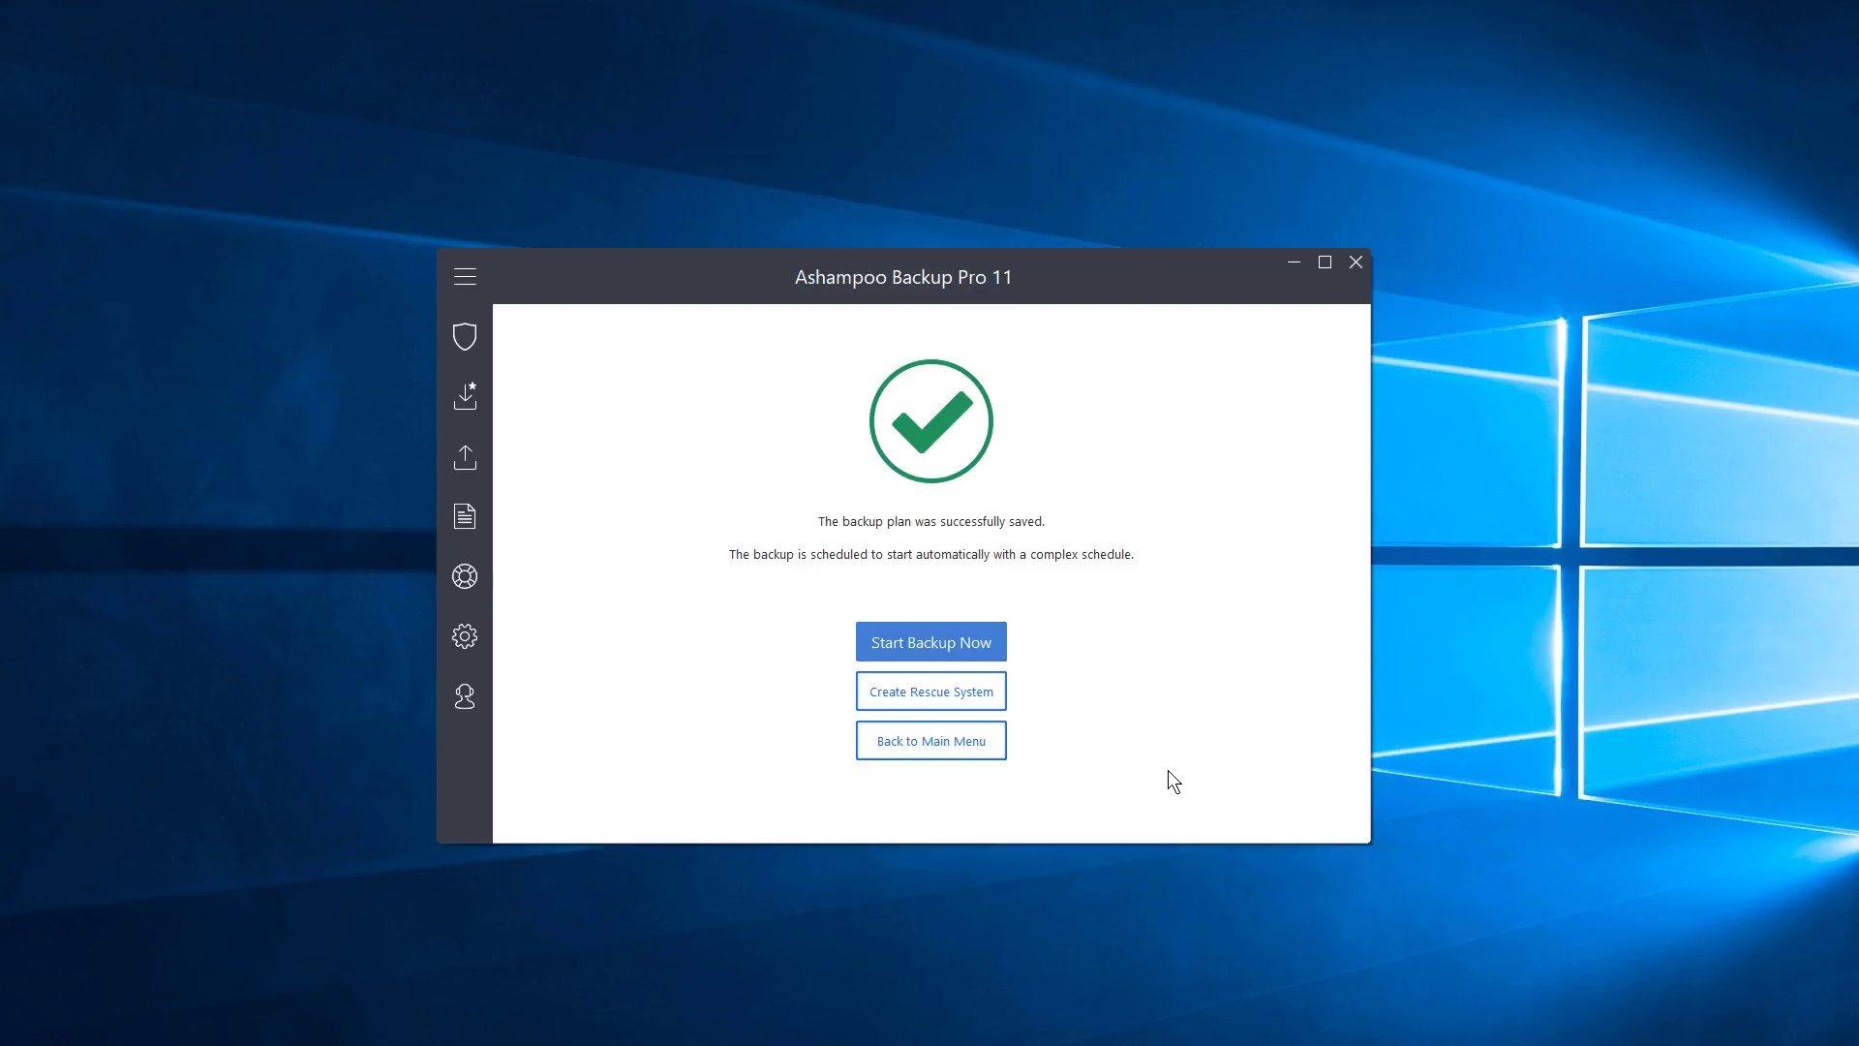
{"action": "left_click", "coordinate": [945, 740]}
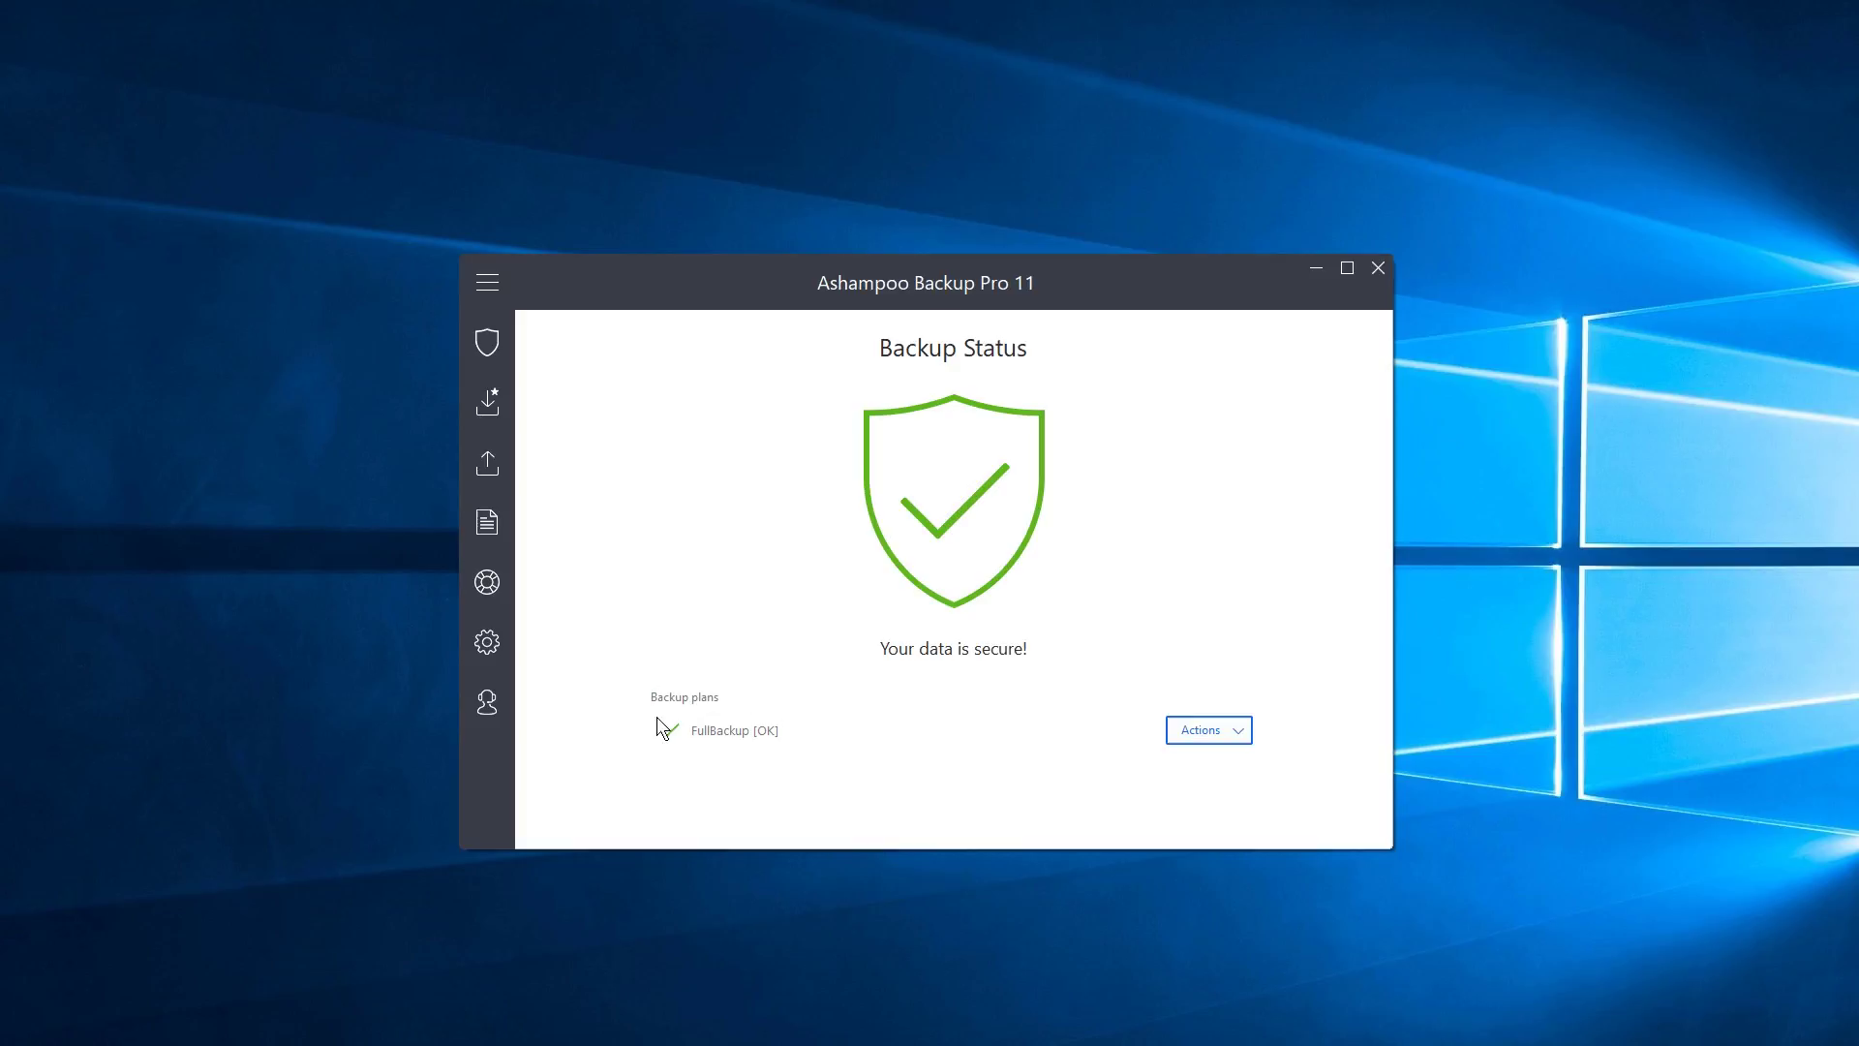
Start a restore from the FullBackup plan and choose to restore complete hard disks.
{"action": "left_click", "coordinate": [1243, 732]}
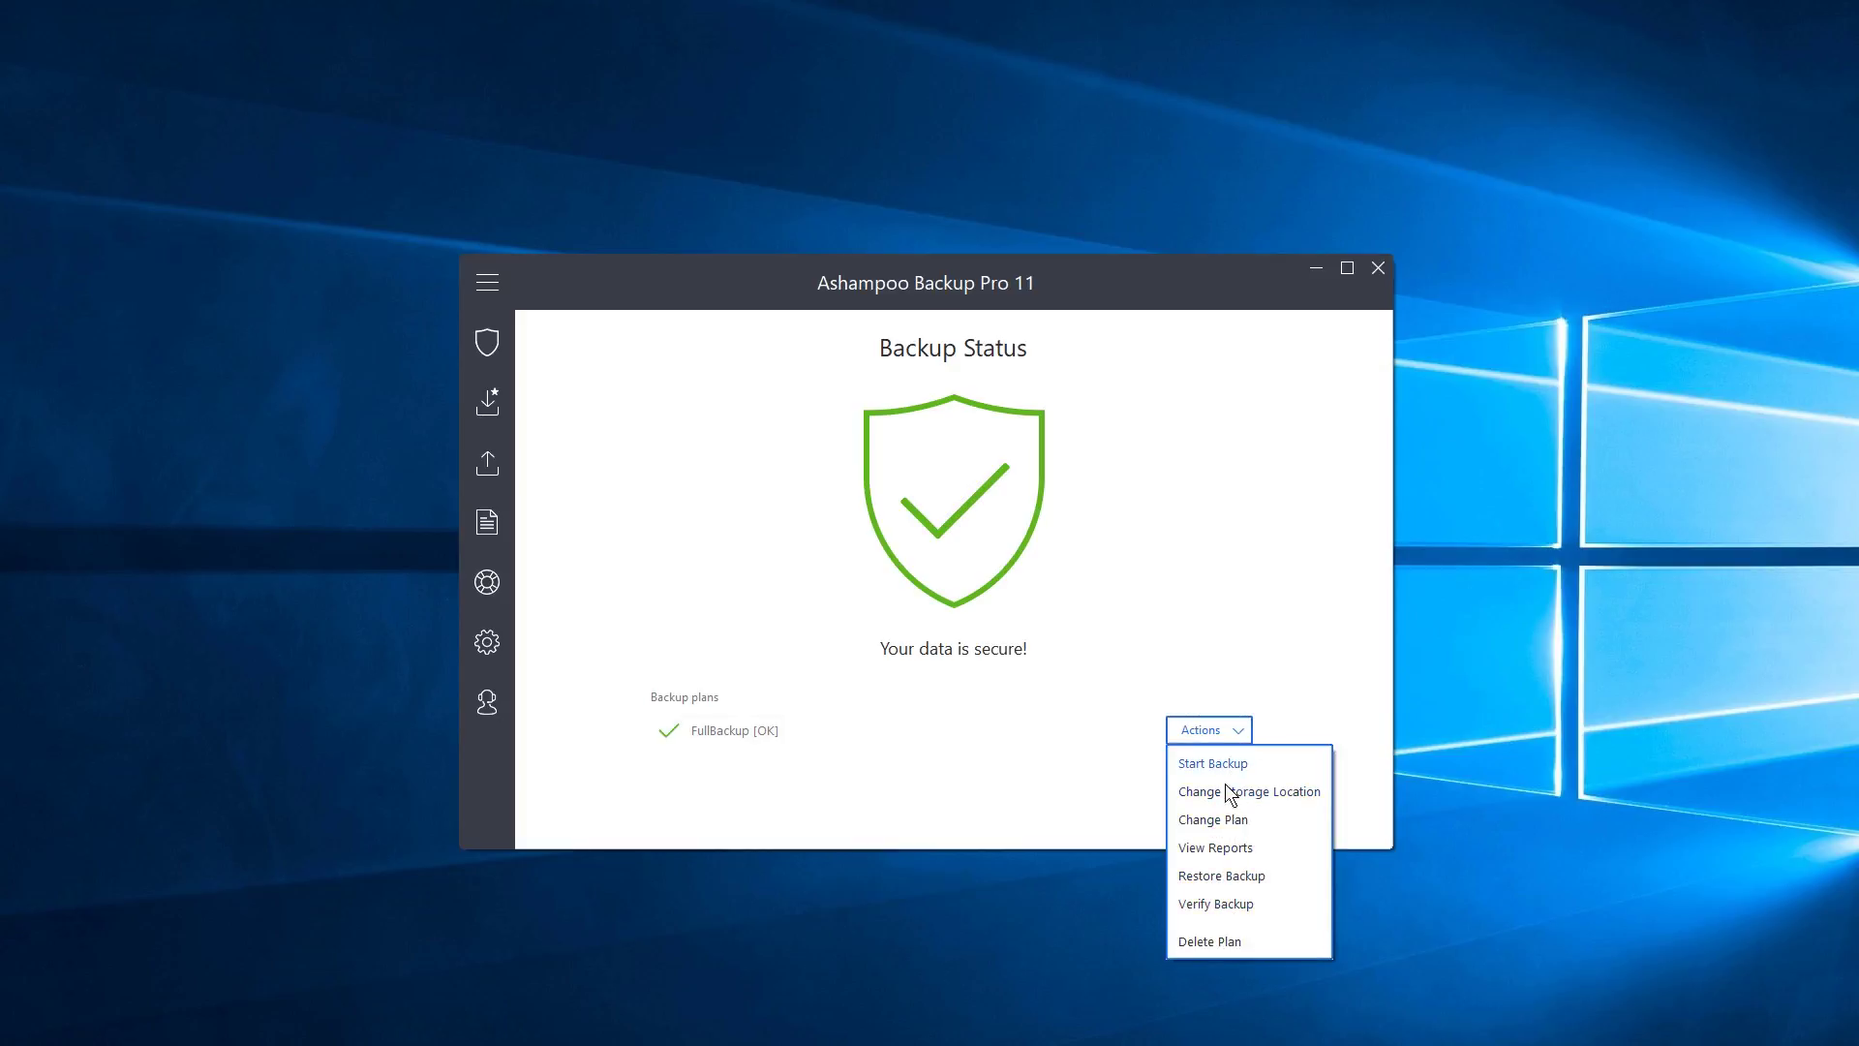
{"action": "left_click", "coordinate": [1222, 876]}
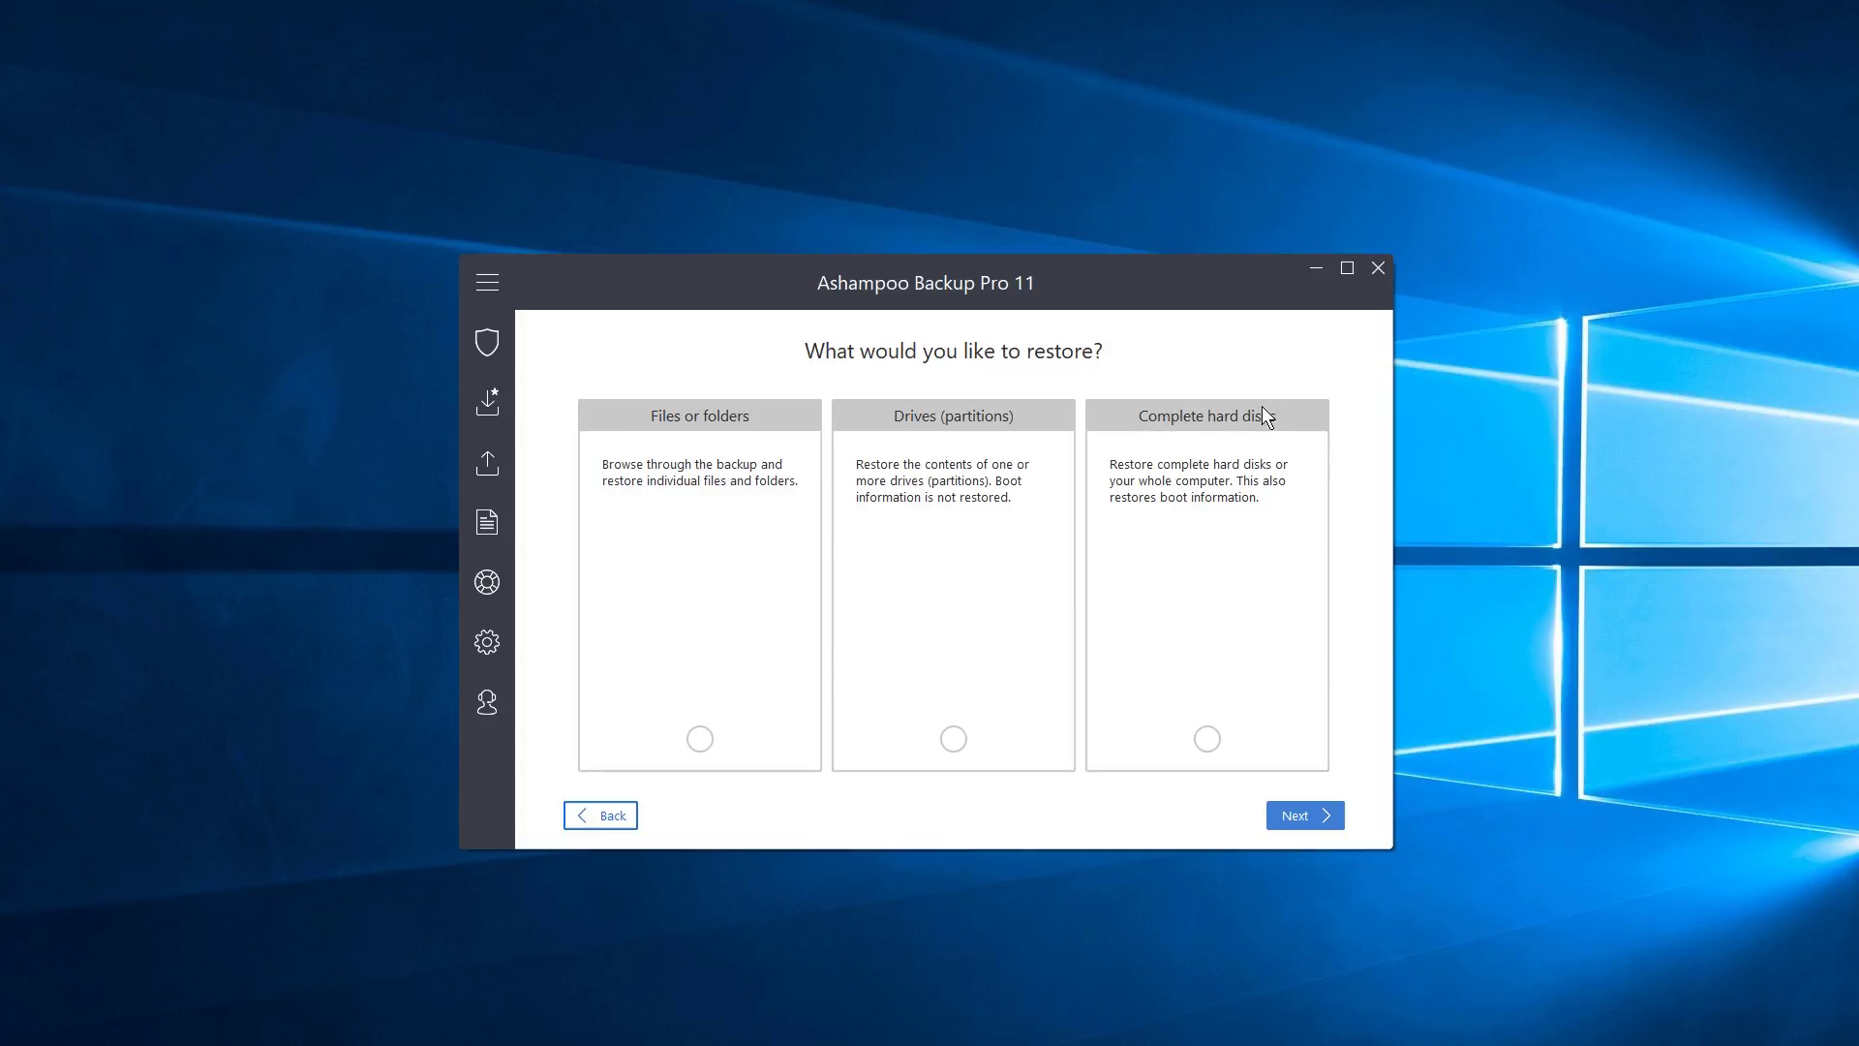
{"action": "left_click", "coordinate": [1206, 739]}
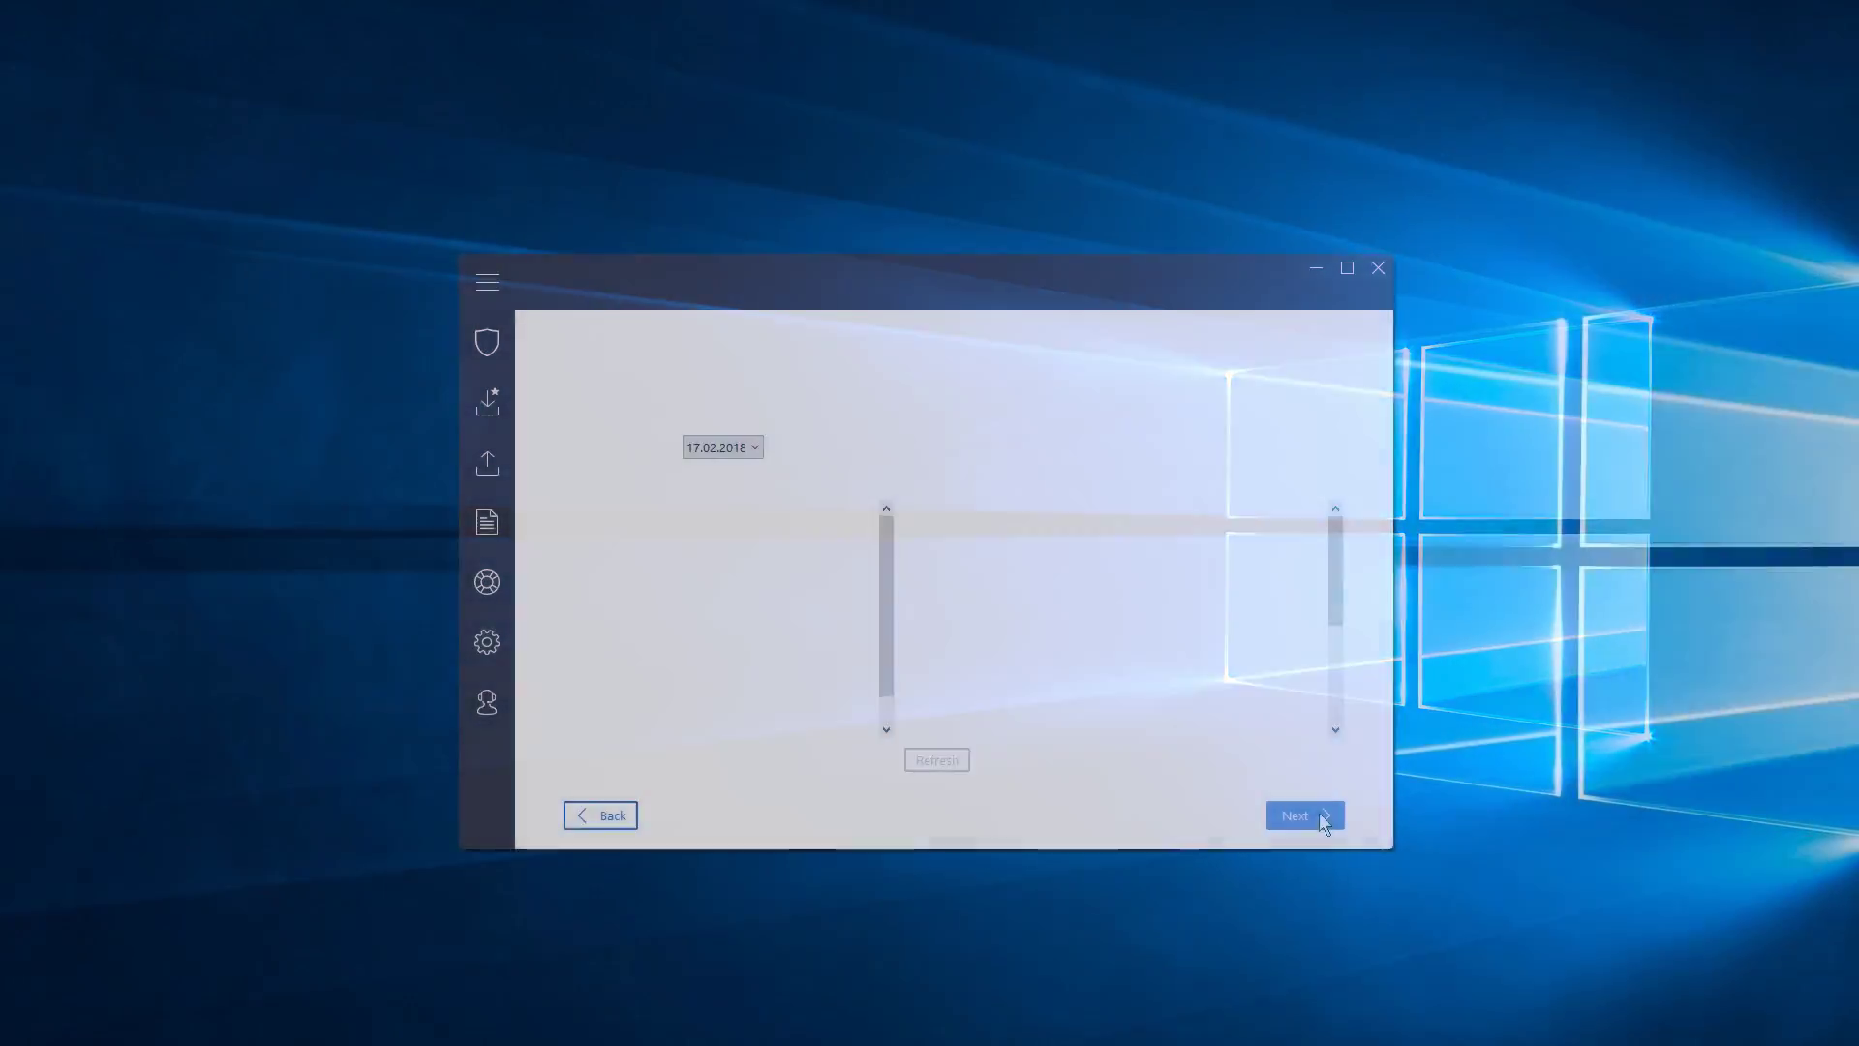
{"action": "left_click", "coordinate": [1317, 813]}
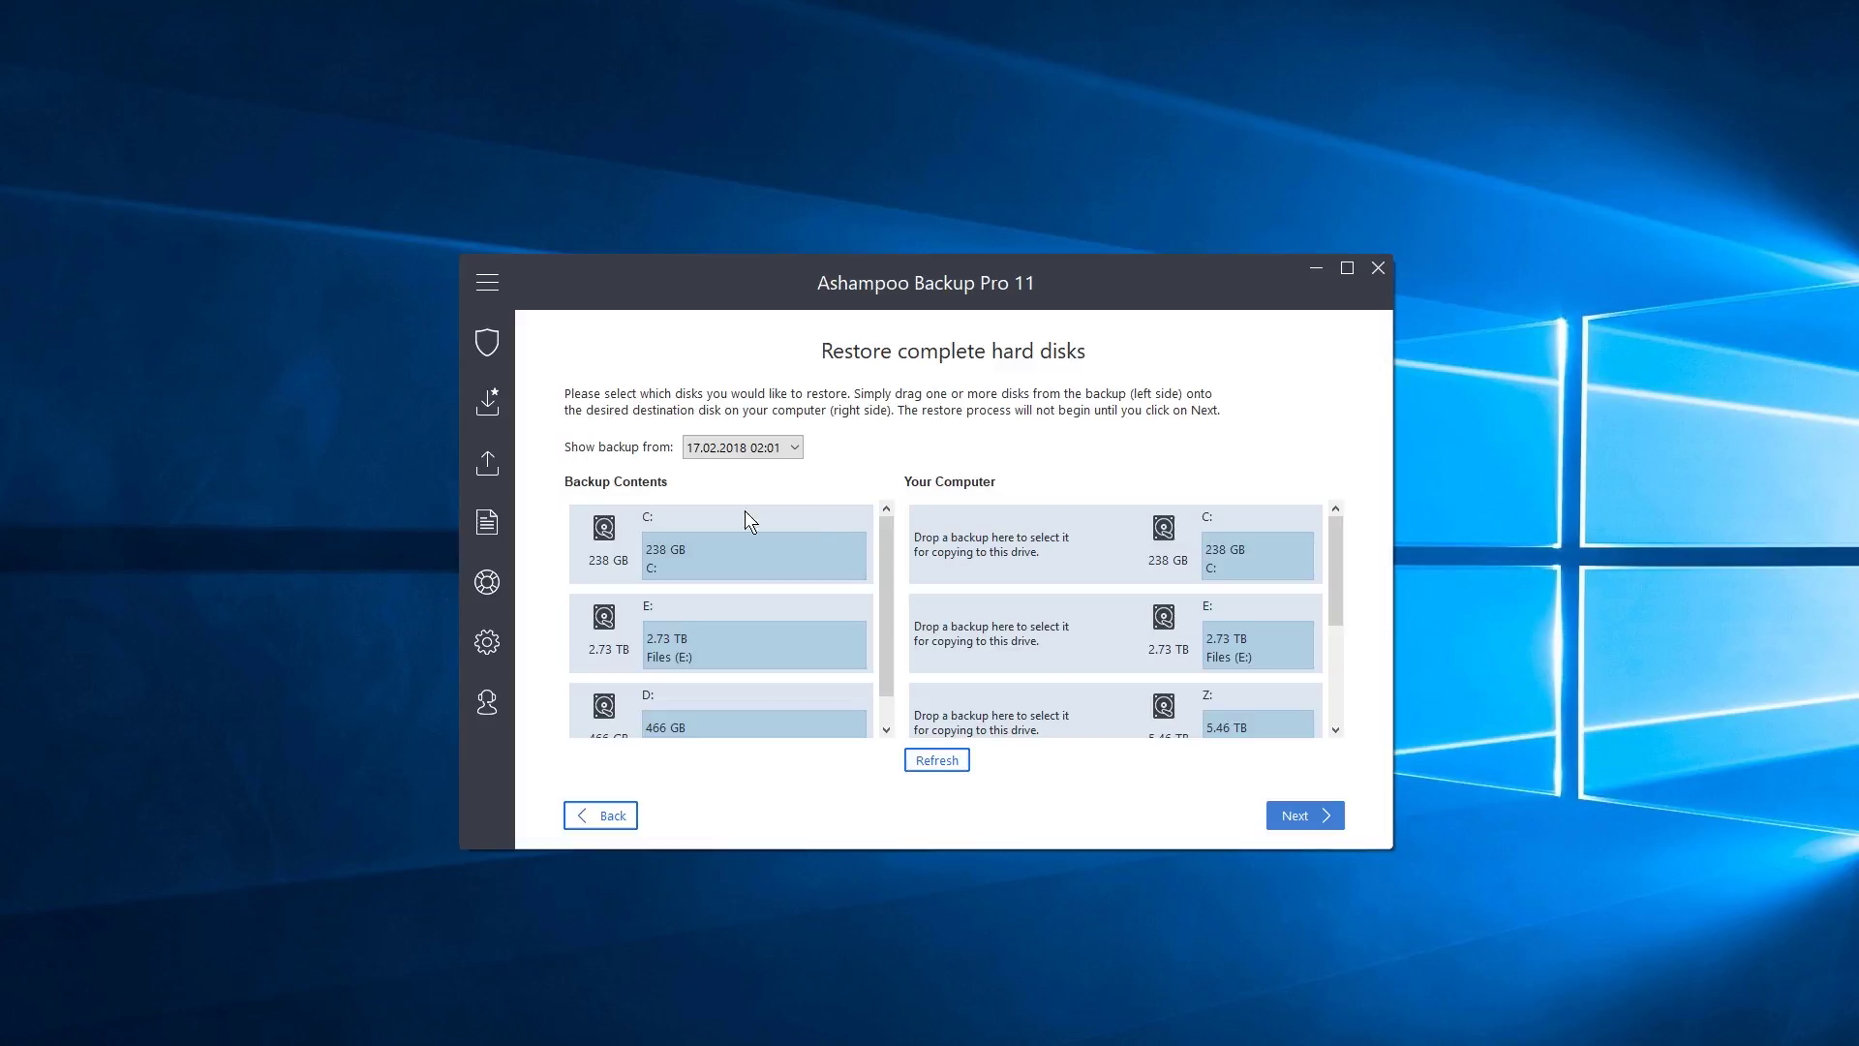
Examine the available backup dates, the backed-up disks and the computer's destination disks, then return to the restore type choice.
{"action": "left_click", "coordinate": [798, 447]}
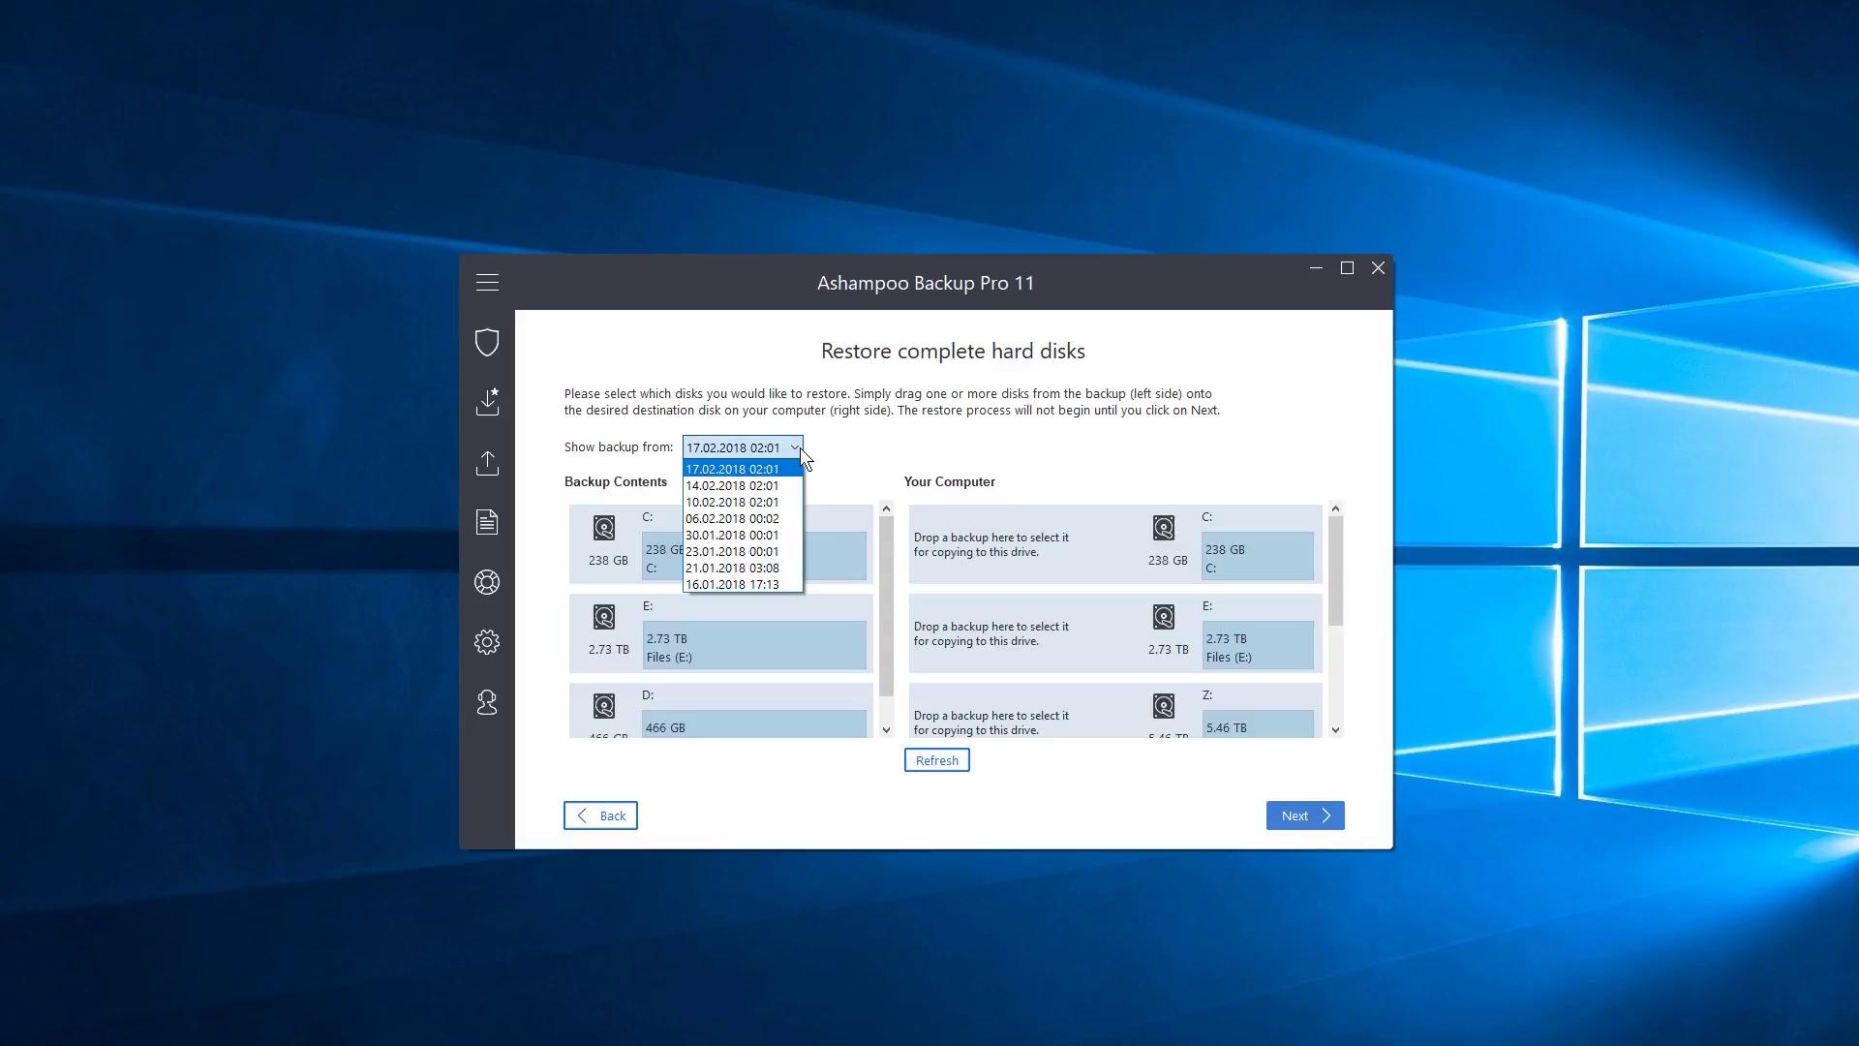
{"action": "left_click", "coordinate": [1206, 405]}
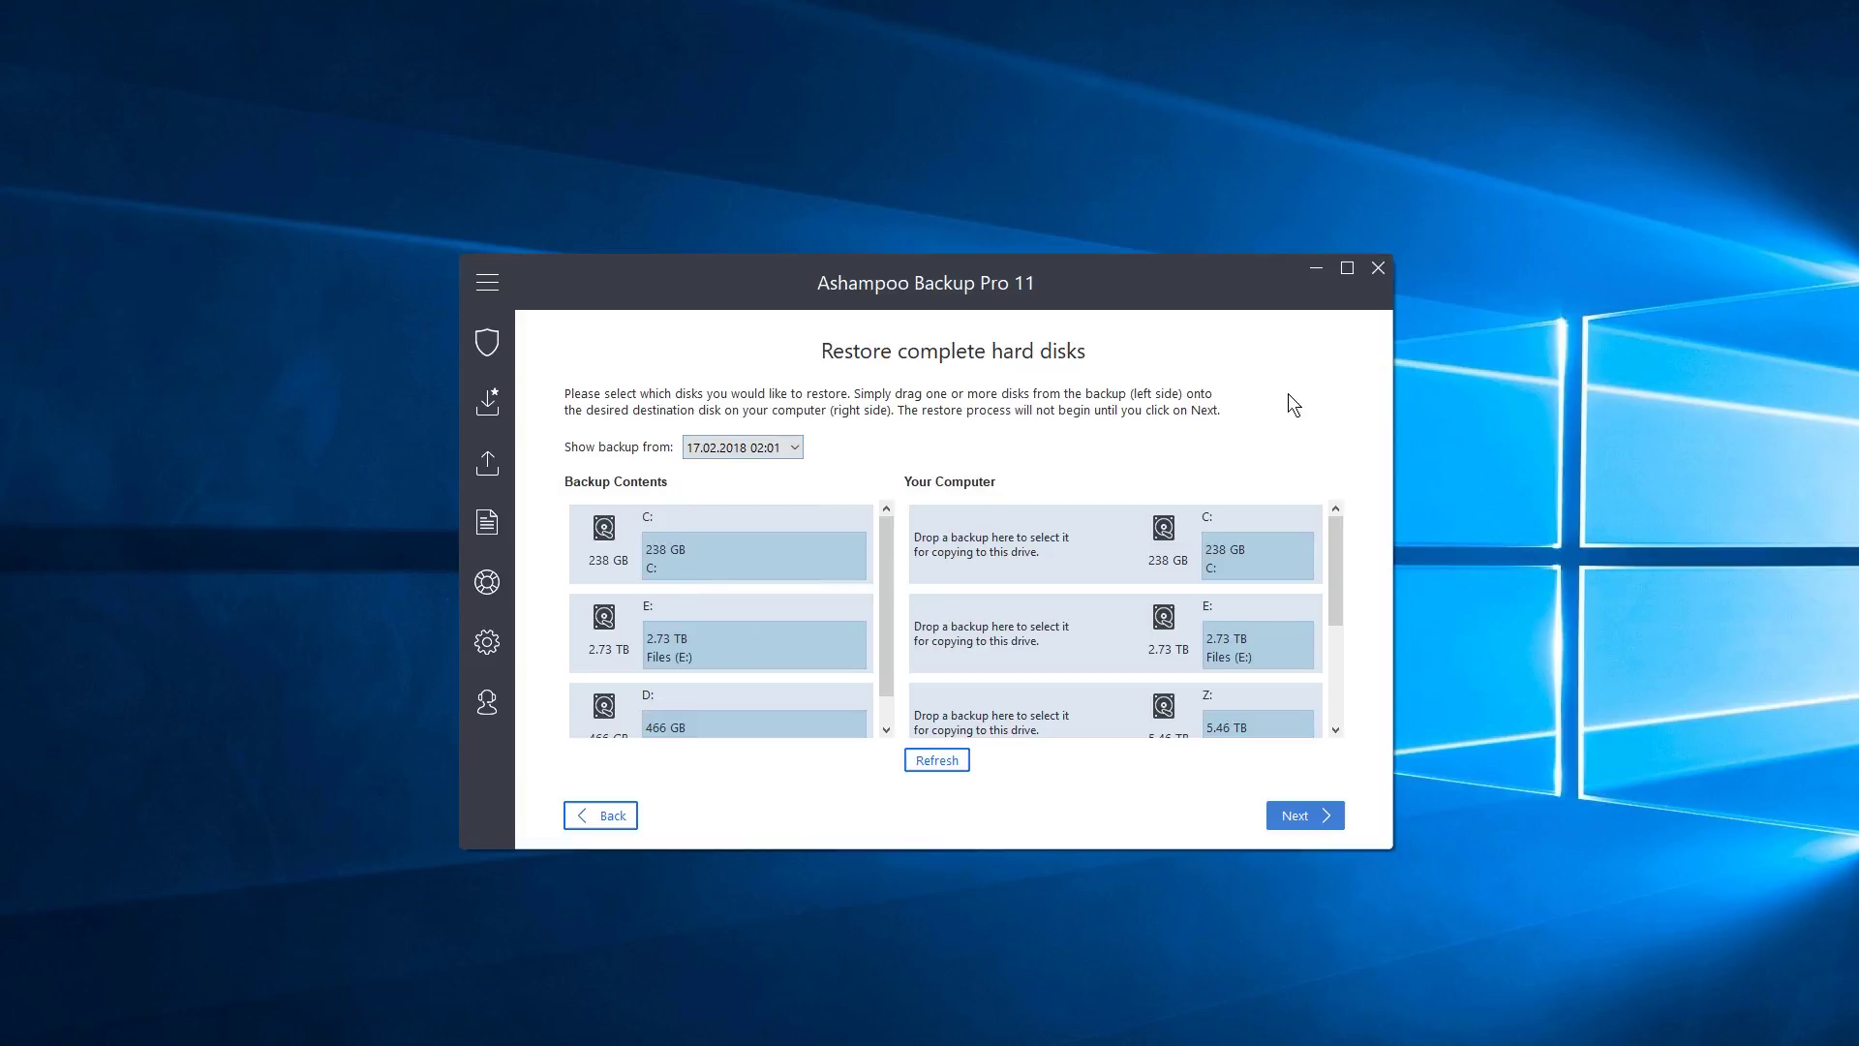
{"action": "mouse_move", "coordinate": [886, 531]}
{"action": "left_mouse_down"}
{"action": "mouse_move", "coordinate": [887, 623]}
{"action": "mouse_move", "coordinate": [893, 509]}
{"action": "left_mouse_up"}
{"action": "mouse_move", "coordinate": [1334, 550]}
{"action": "left_mouse_down"}
{"action": "mouse_move", "coordinate": [1340, 676]}
{"action": "mouse_move", "coordinate": [1336, 519]}
{"action": "left_mouse_up"}
{"action": "left_click_drag", "start_coordinate": [1338, 554], "coordinate": [1334, 646]}
{"action": "left_click_drag", "start_coordinate": [1365, 581], "coordinate": [1353, 474]}
{"action": "left_click", "coordinate": [612, 819]}
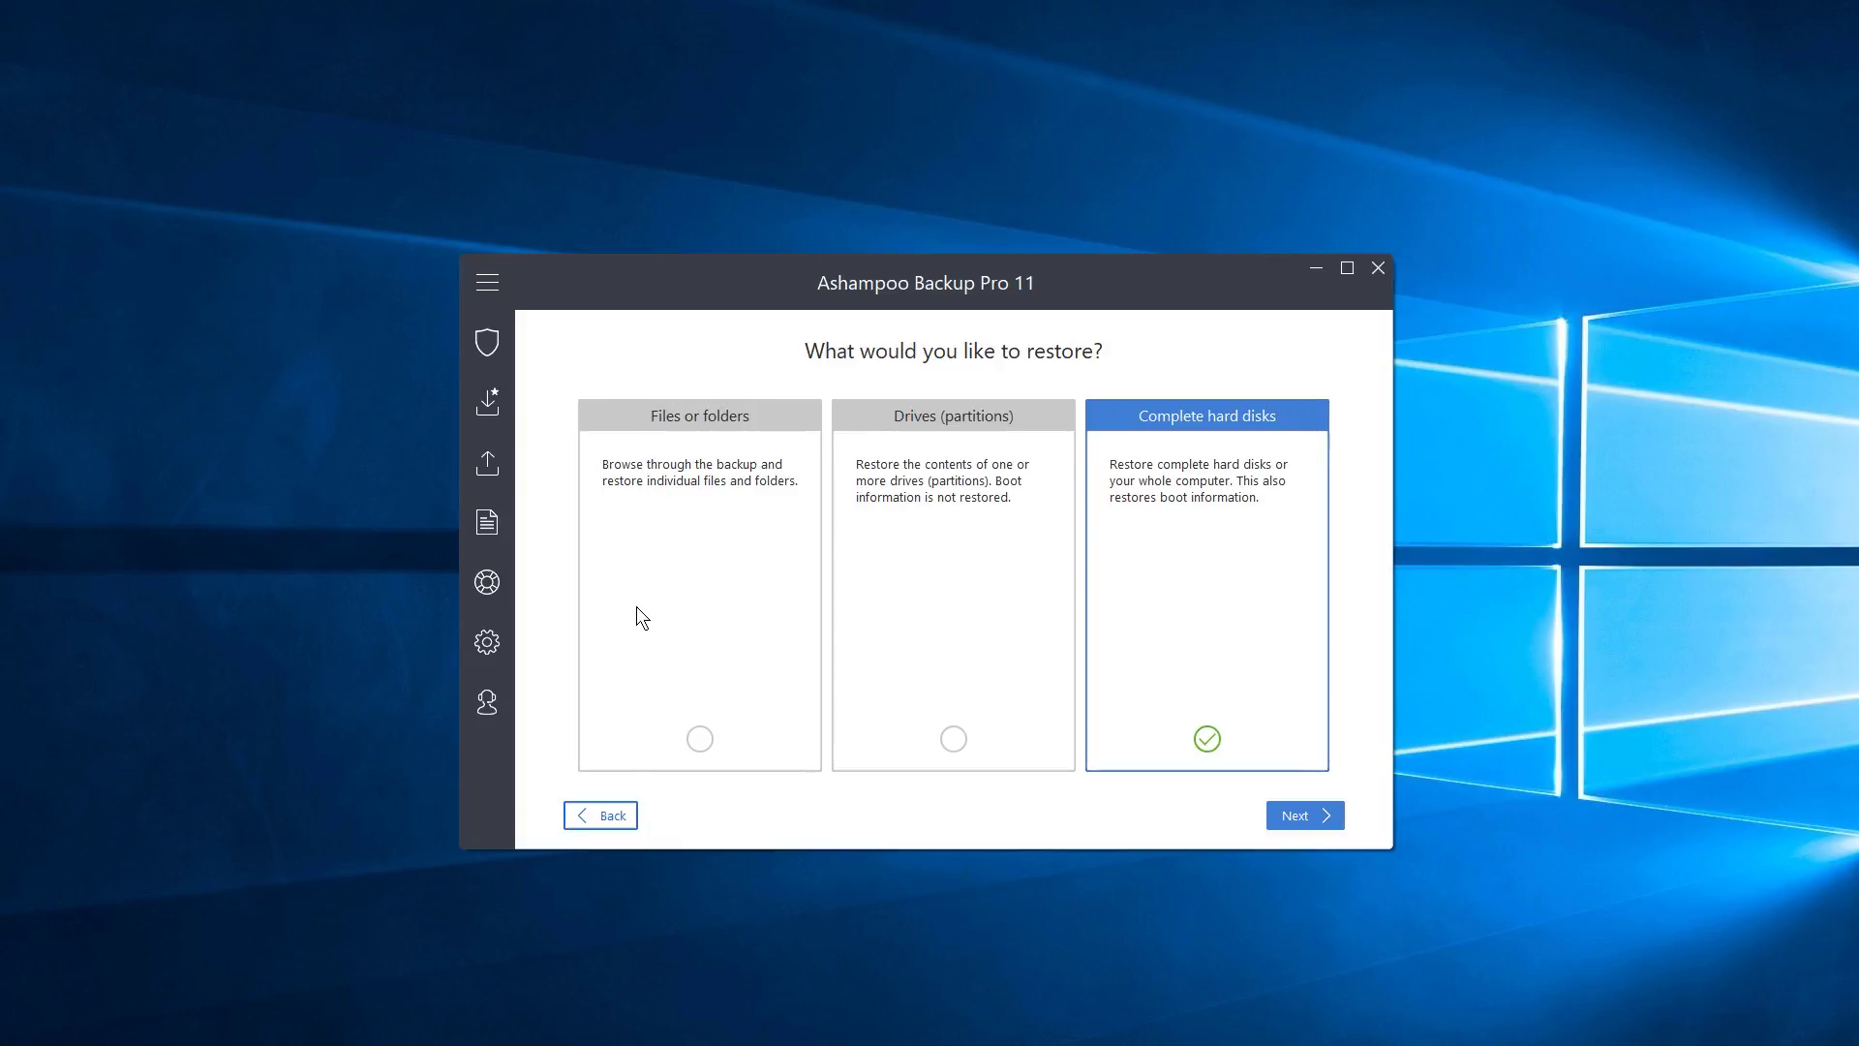
Choose to restore files or folders and check the available backup dates, keeping the 17.02.2018 02:01 backup.
{"action": "left_click", "coordinate": [700, 738]}
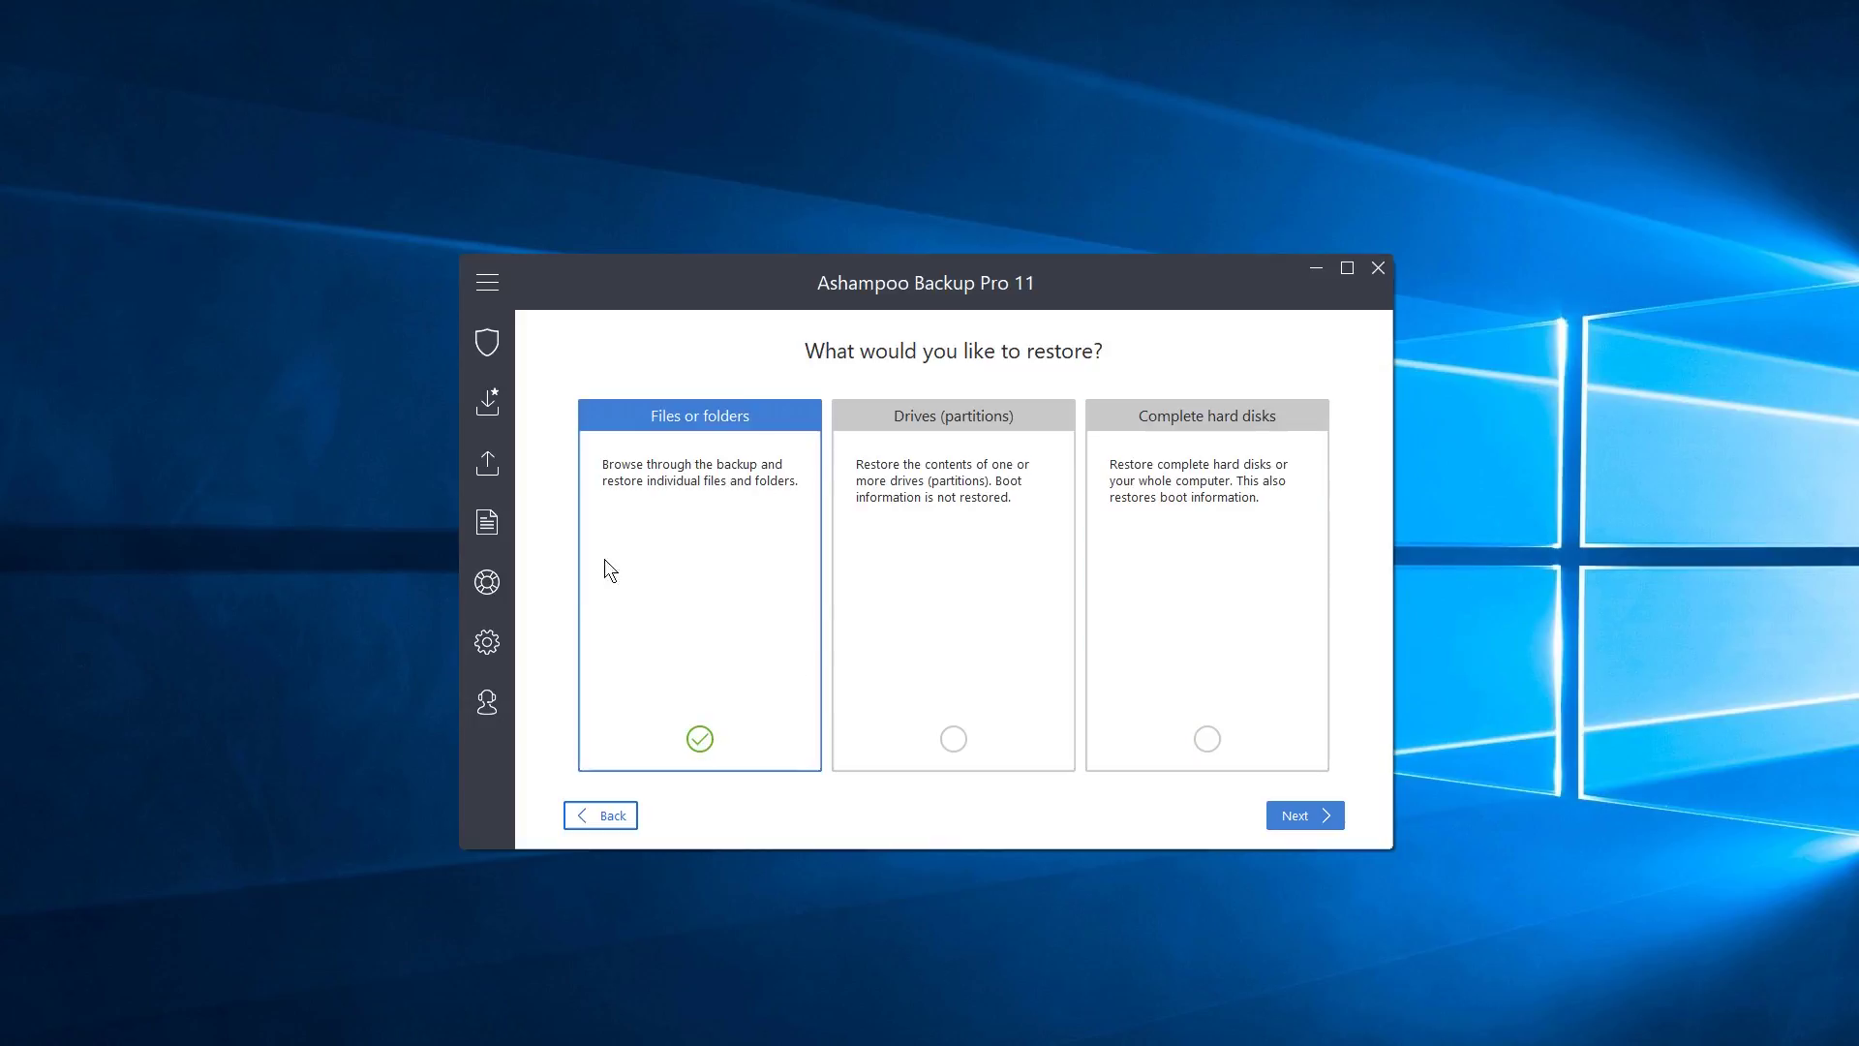
{"action": "left_click", "coordinate": [1324, 811]}
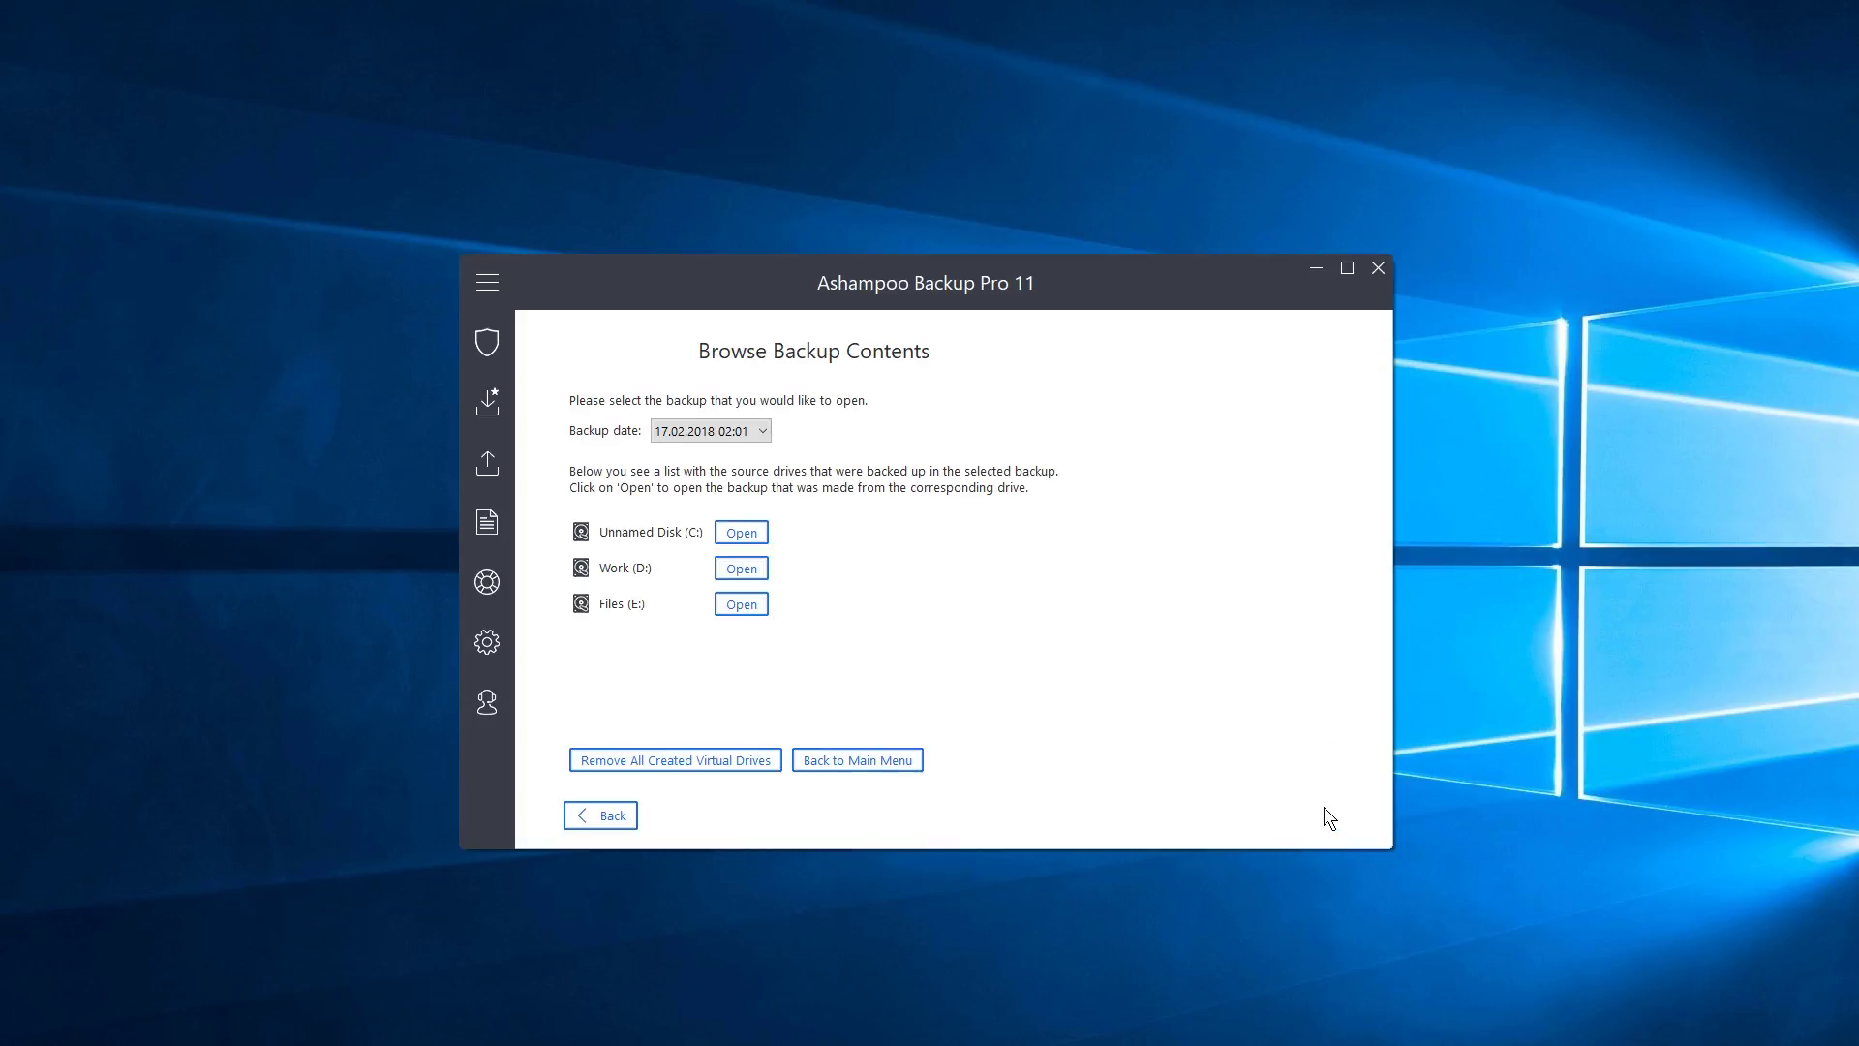
{"action": "left_click", "coordinate": [768, 428]}
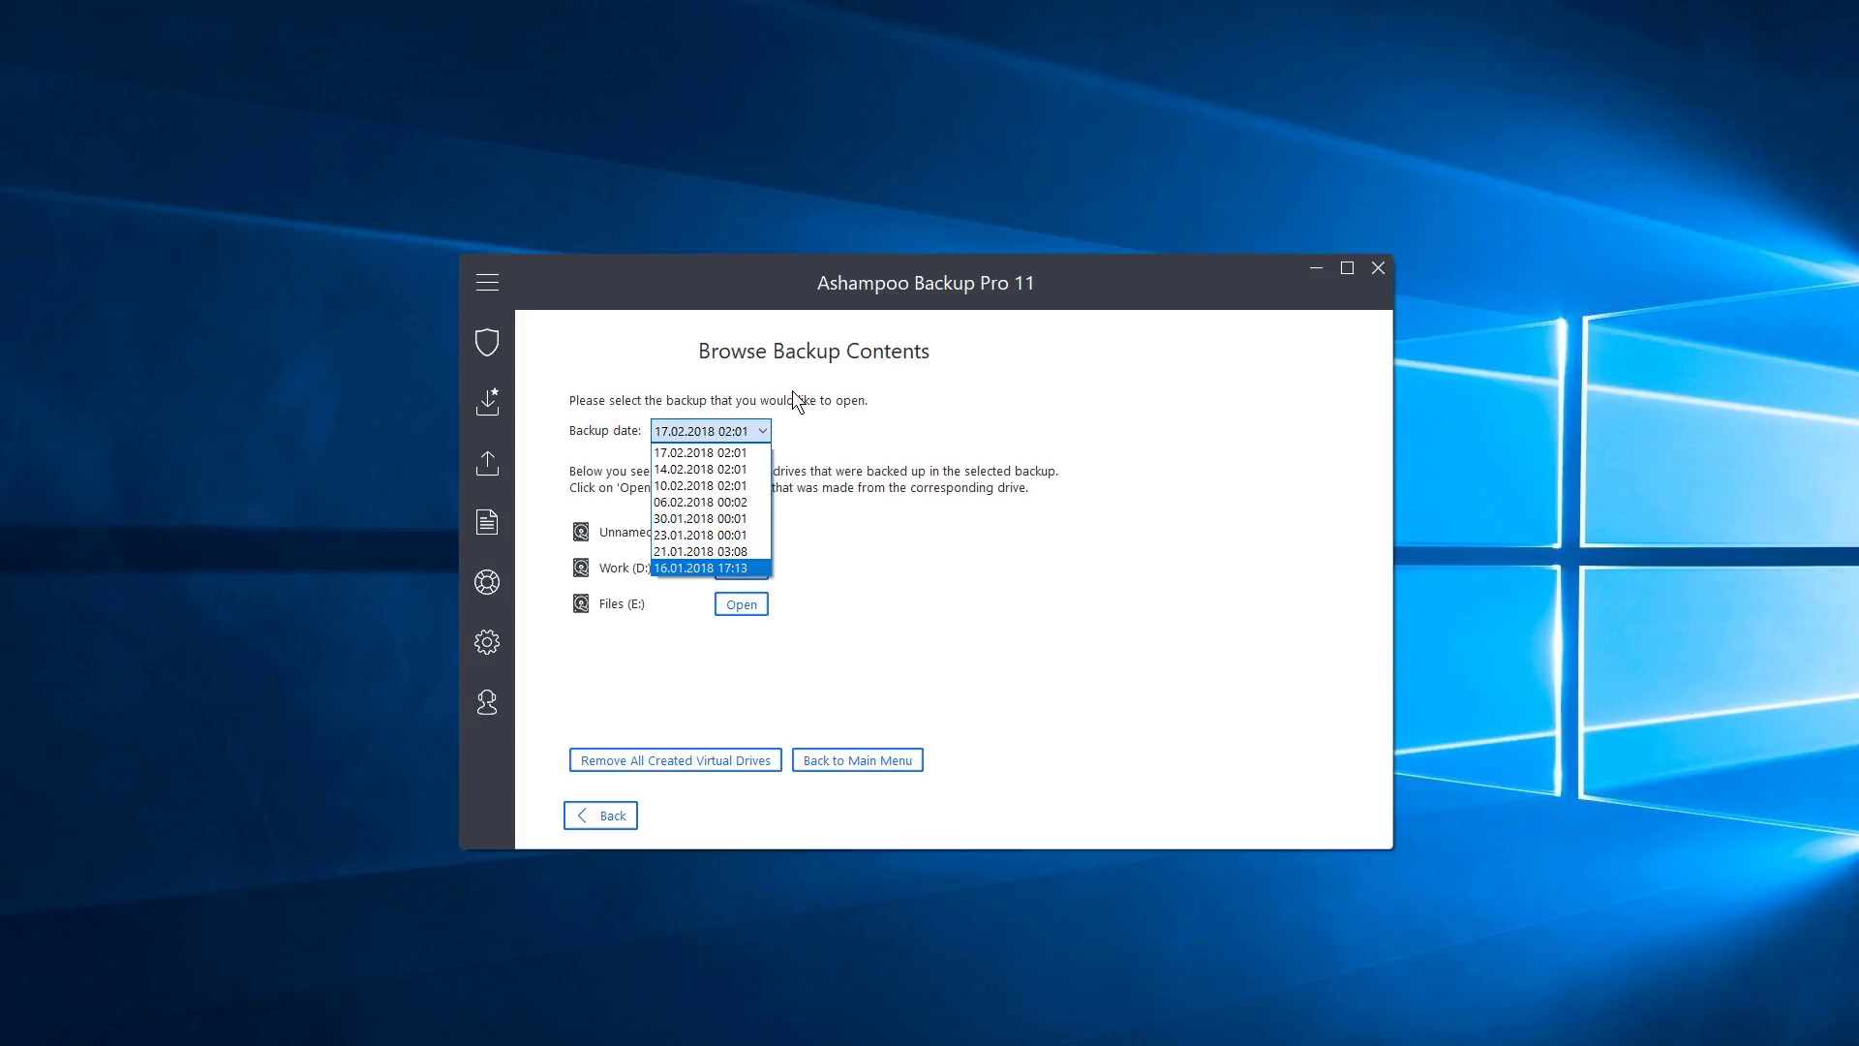
{"action": "left_click", "coordinate": [1100, 433]}
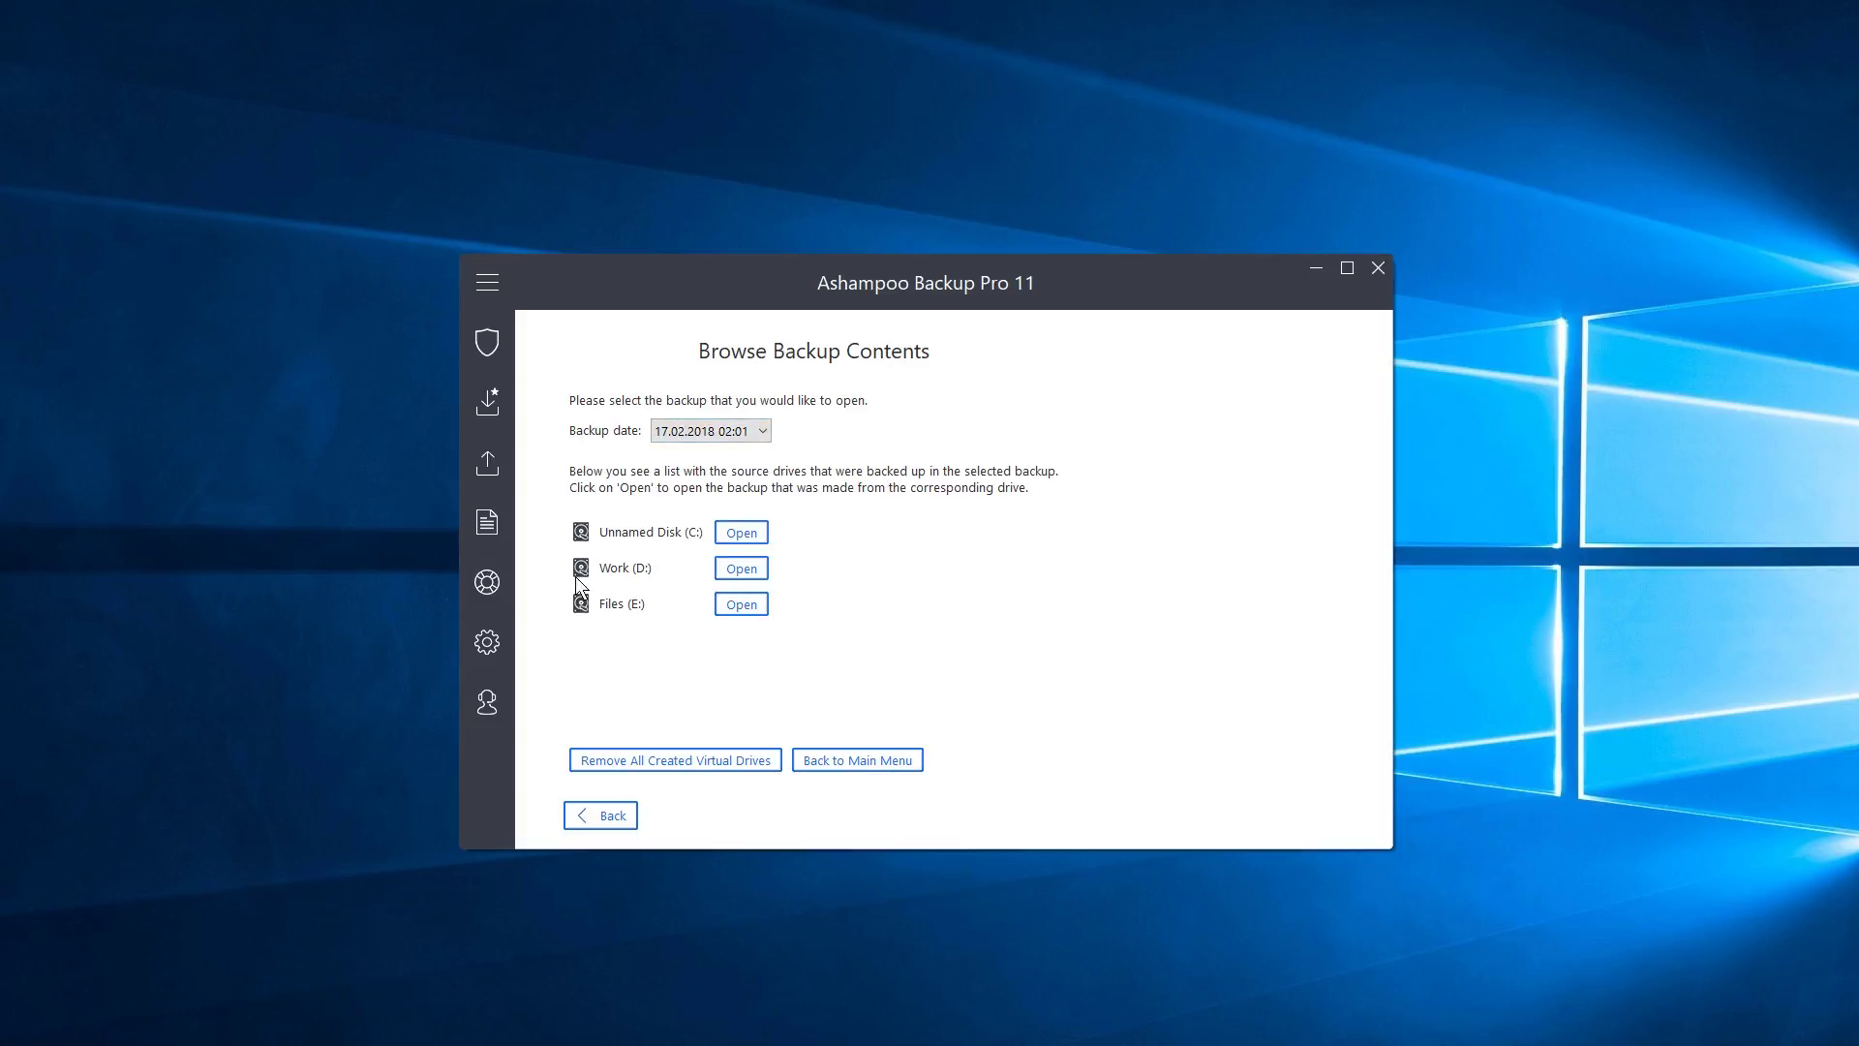
Open the backup of Files (E:) as a virtual drive, accept the virtual drive notice, and open its YouTube Videos folder.
{"action": "left_click", "coordinate": [743, 606]}
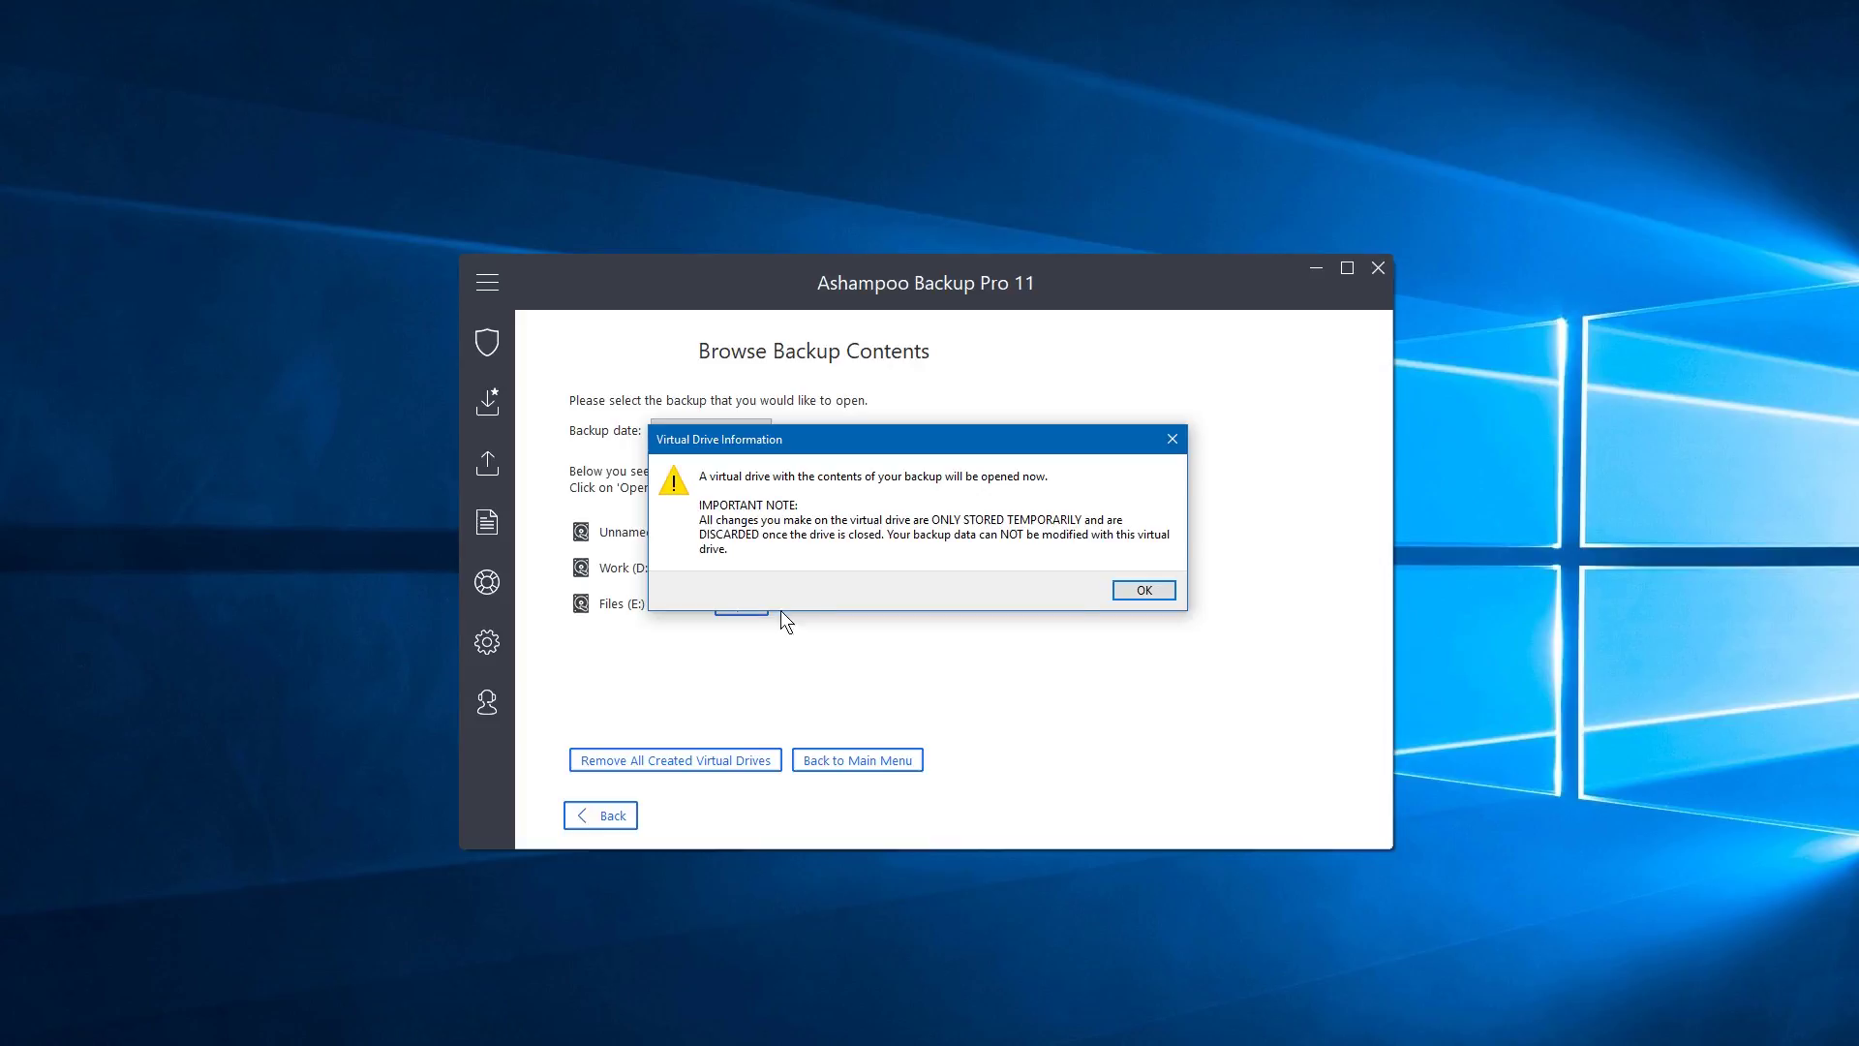
{"action": "left_click", "coordinate": [1137, 587]}
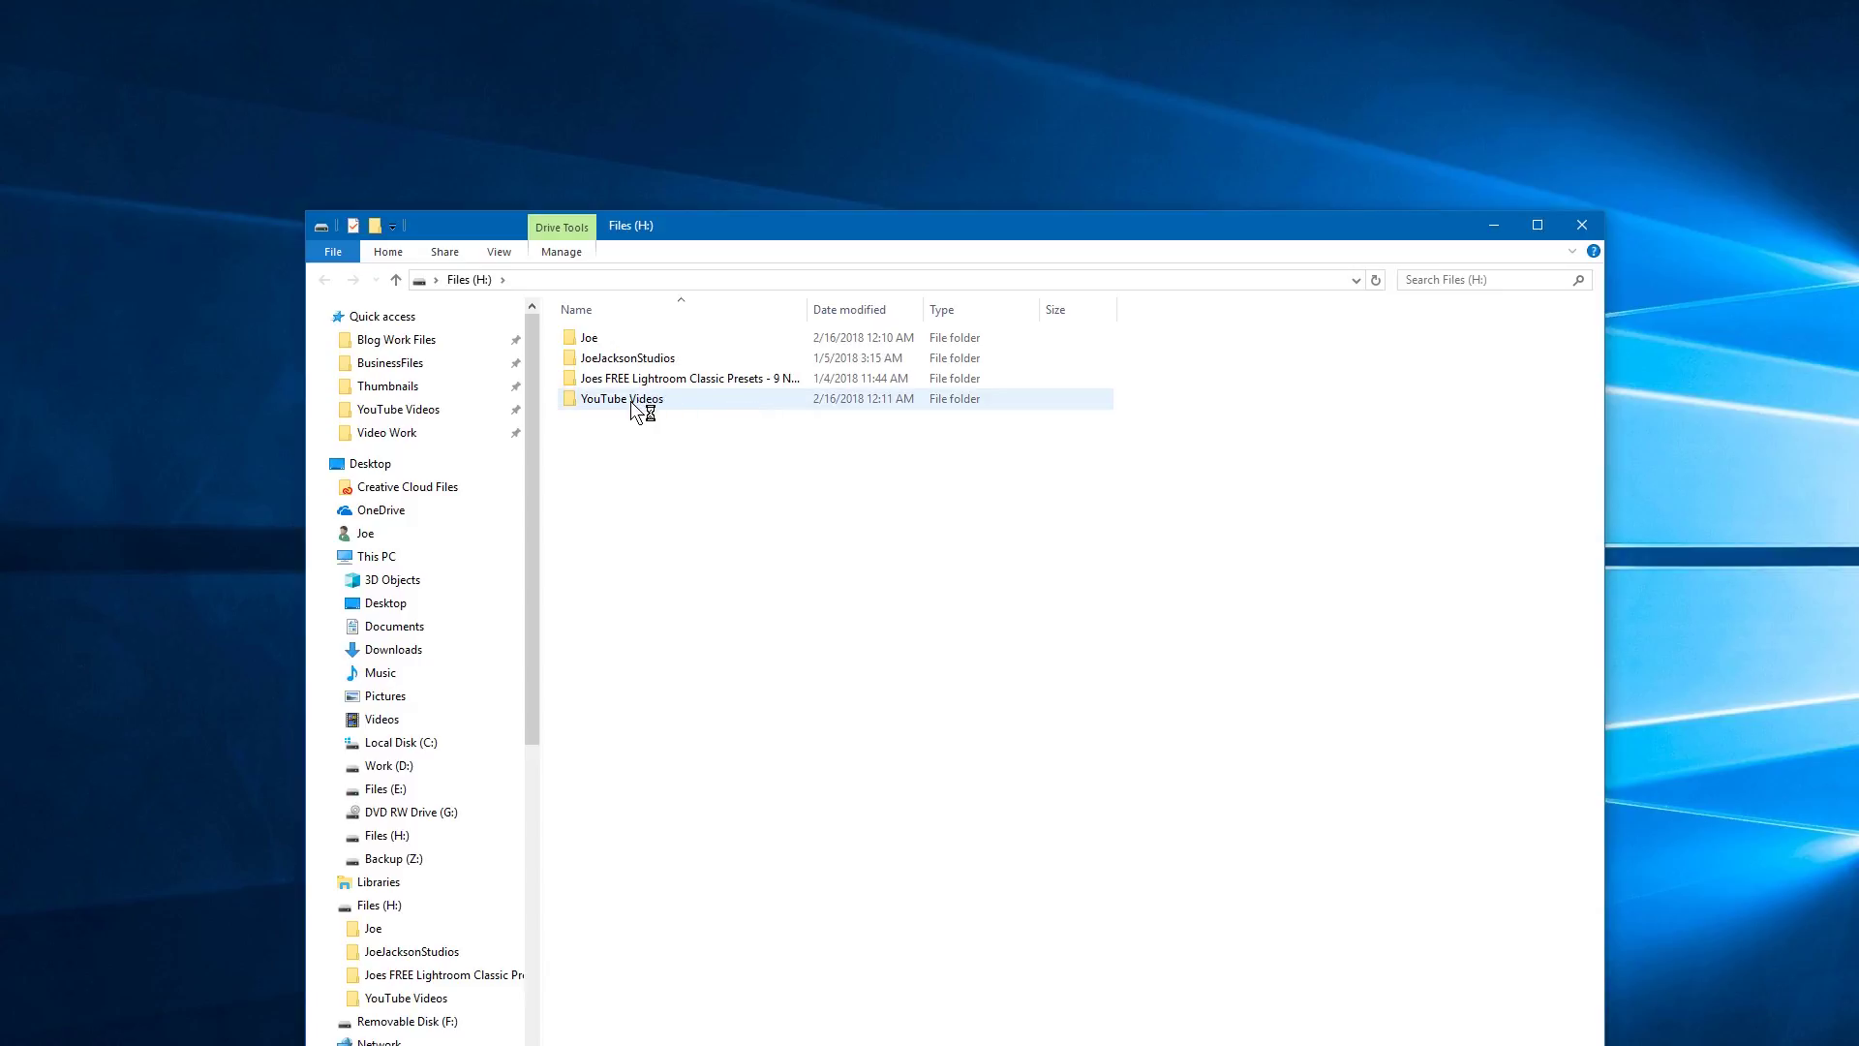
{"action": "left_click", "coordinate": [602, 398]}
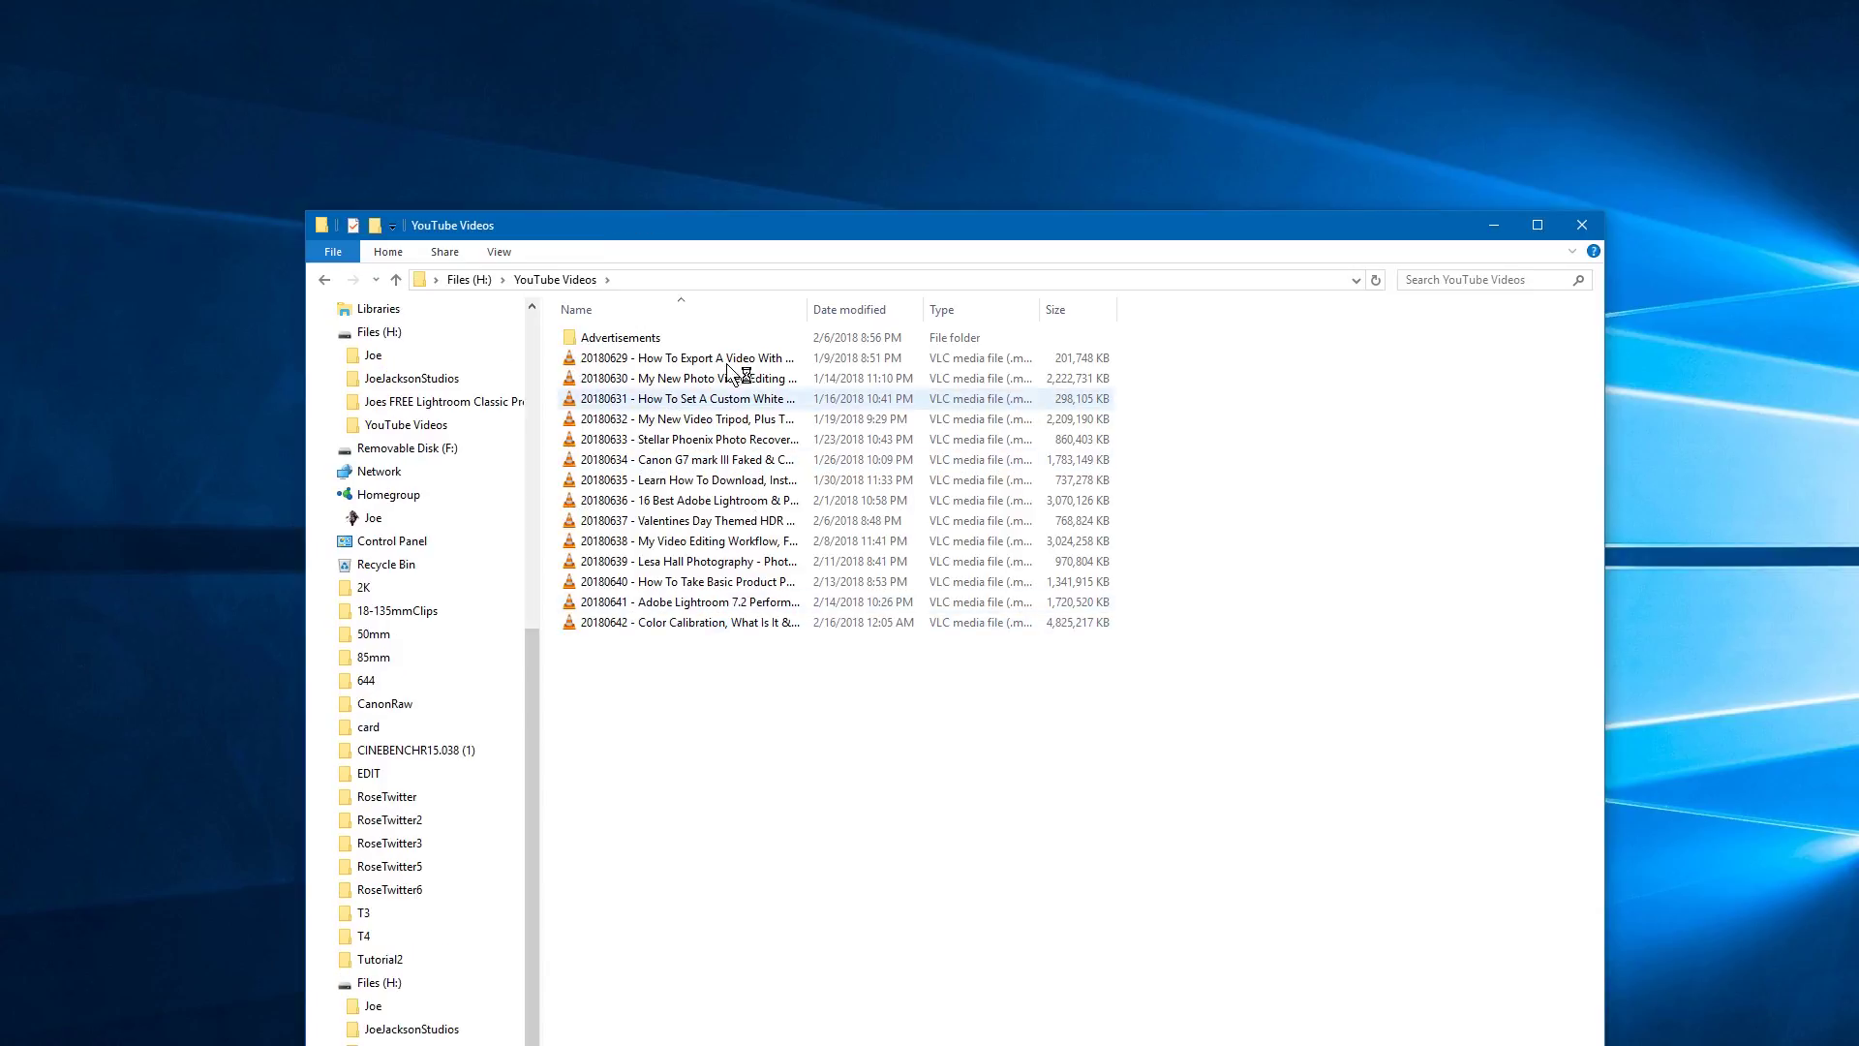
Widen the Name column, copy the "20180629 - How To Export A Video With A Transparent Background" video to the desktop, and close the folder window.
{"action": "left_click_drag", "start_coordinate": [810, 299], "coordinate": [1134, 299]}
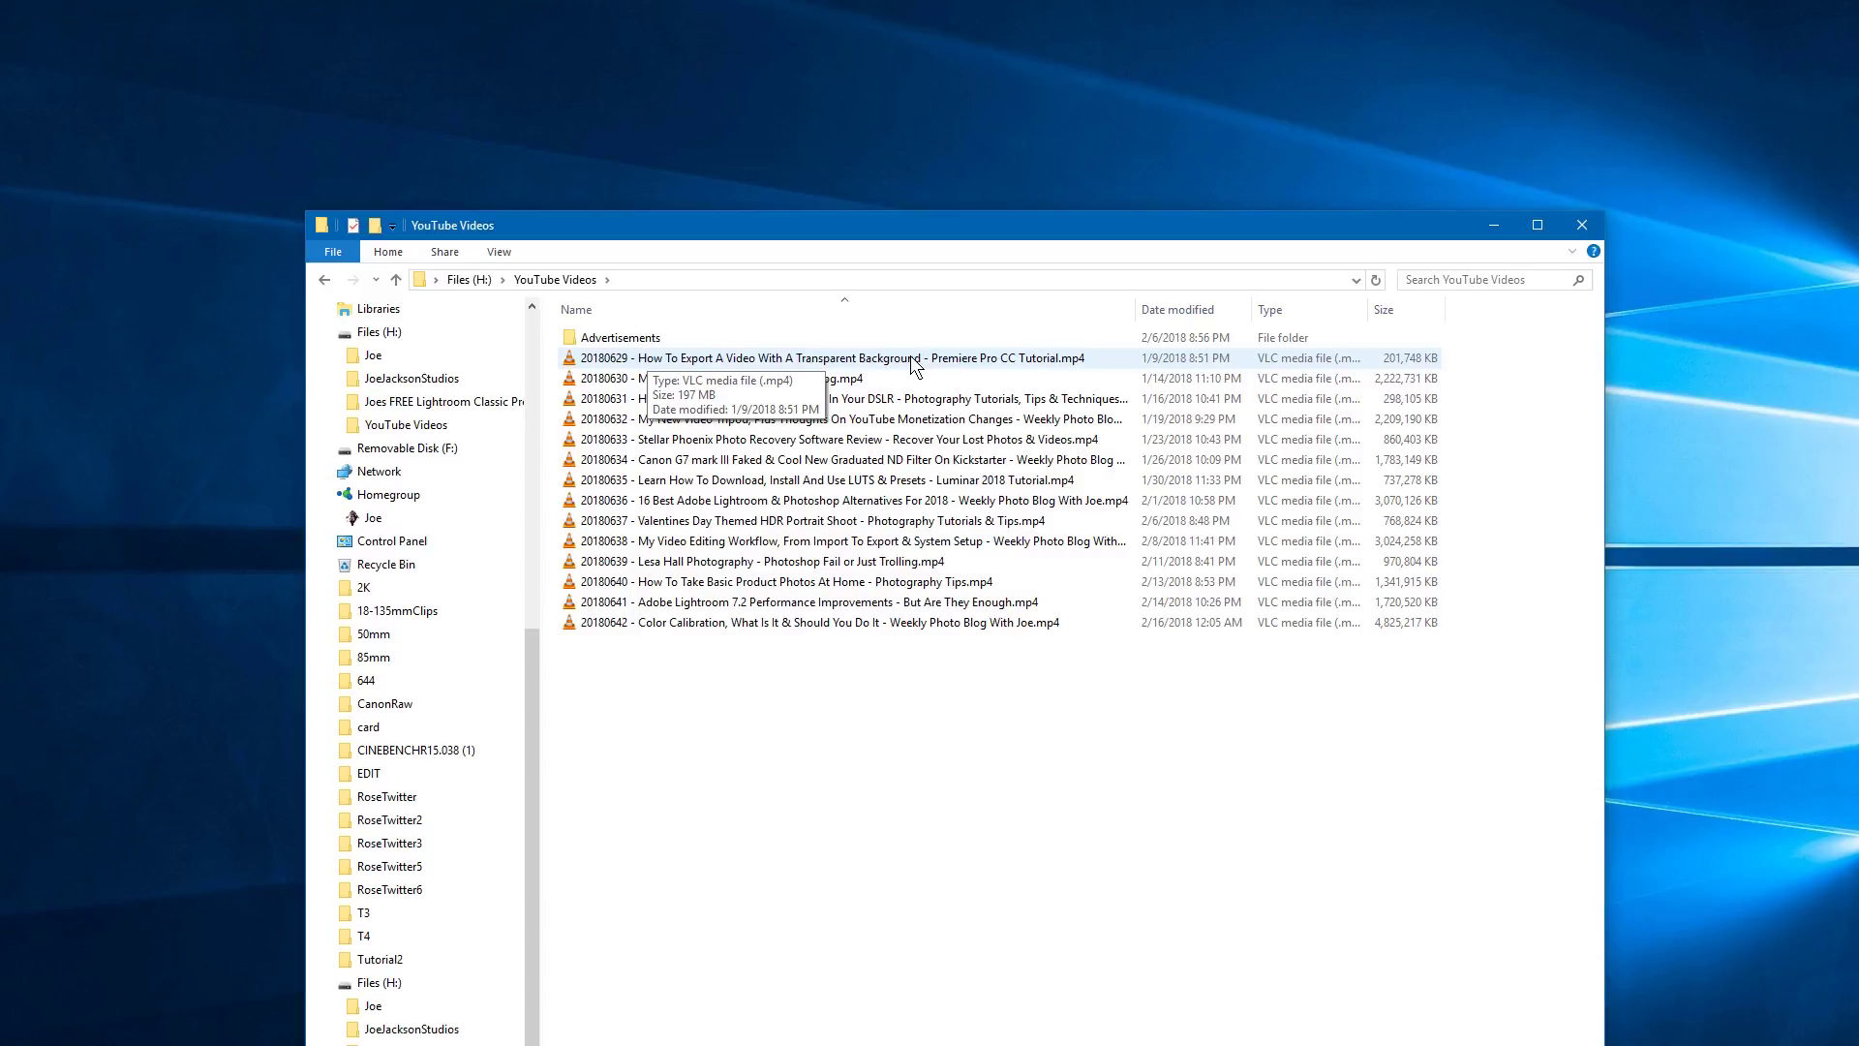
{"action": "left_click_drag", "start_coordinate": [615, 361], "coordinate": [665, 142]}
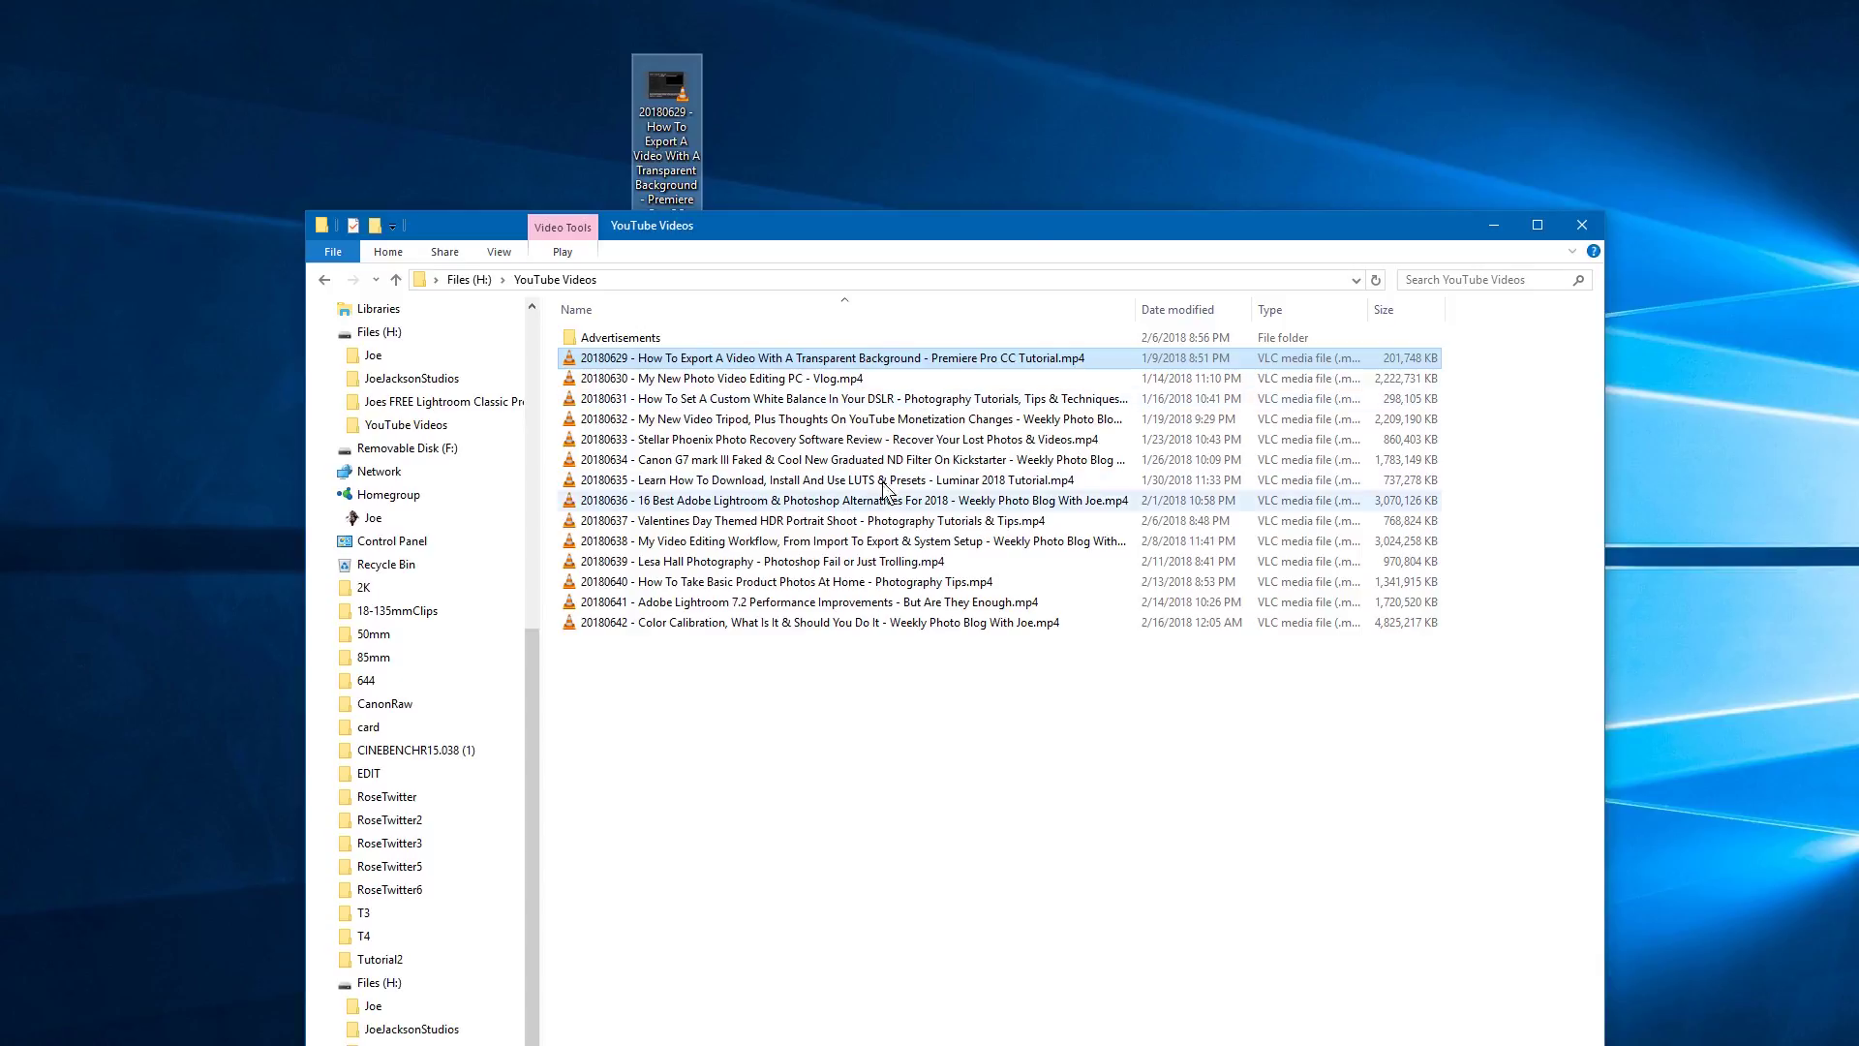
{"action": "left_click", "coordinate": [1581, 223]}
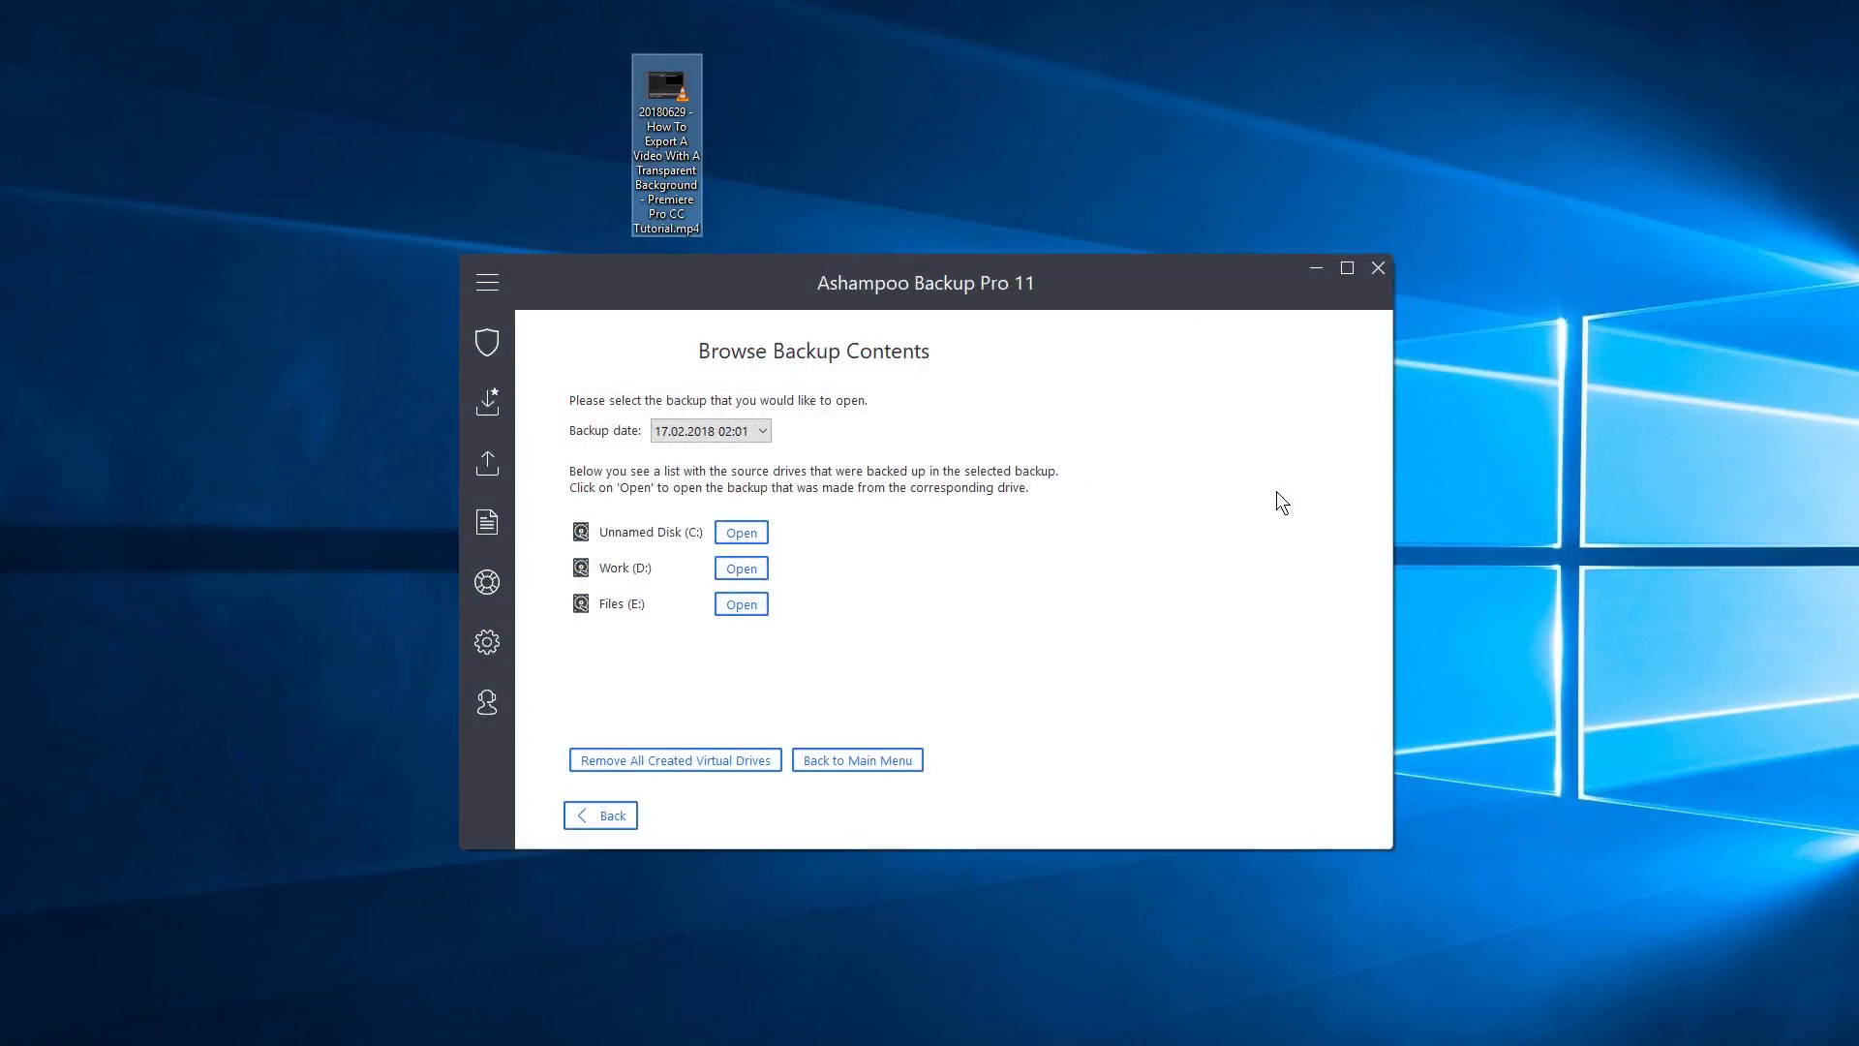